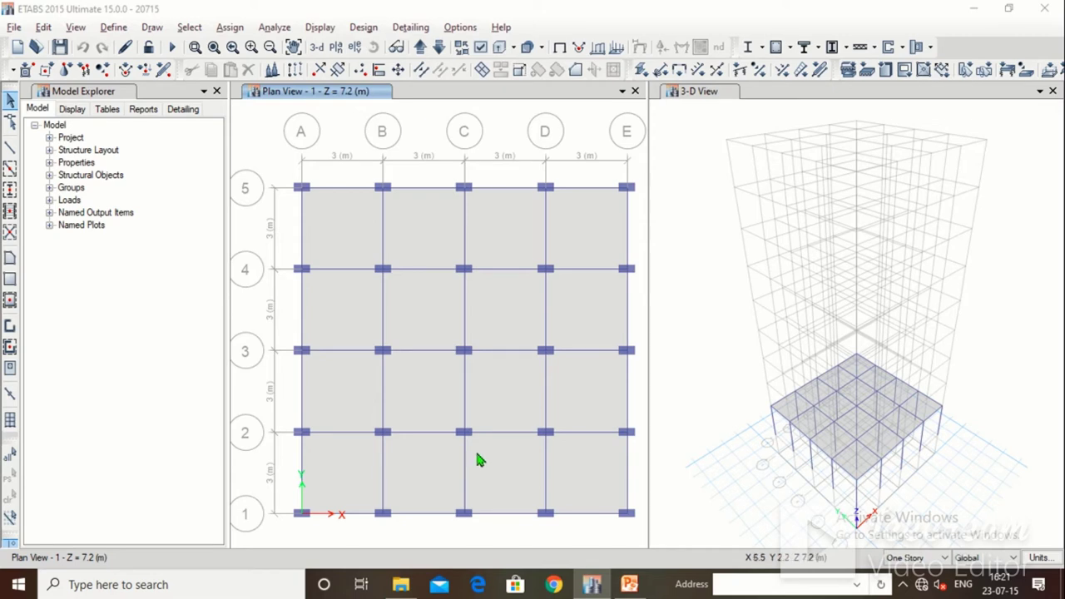
scroll(292, 323, "down", 3)
scroll(352, 307, "up", 5)
scroll(366, 284, "down", 4)
scroll(242, 297, "up", 4)
scroll(242, 297, "down", 4)
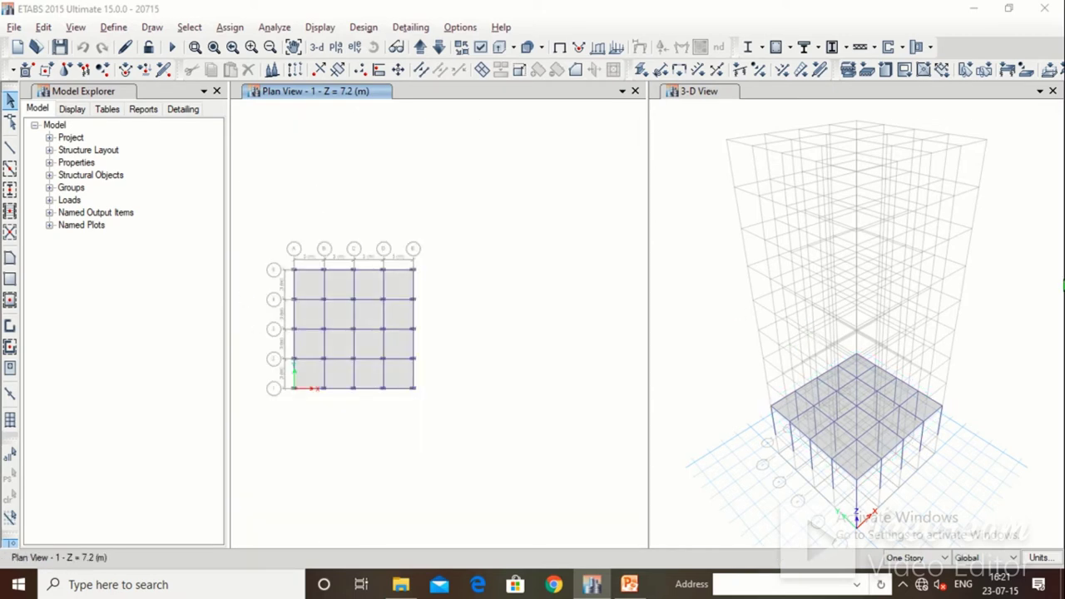
left_click(114, 27)
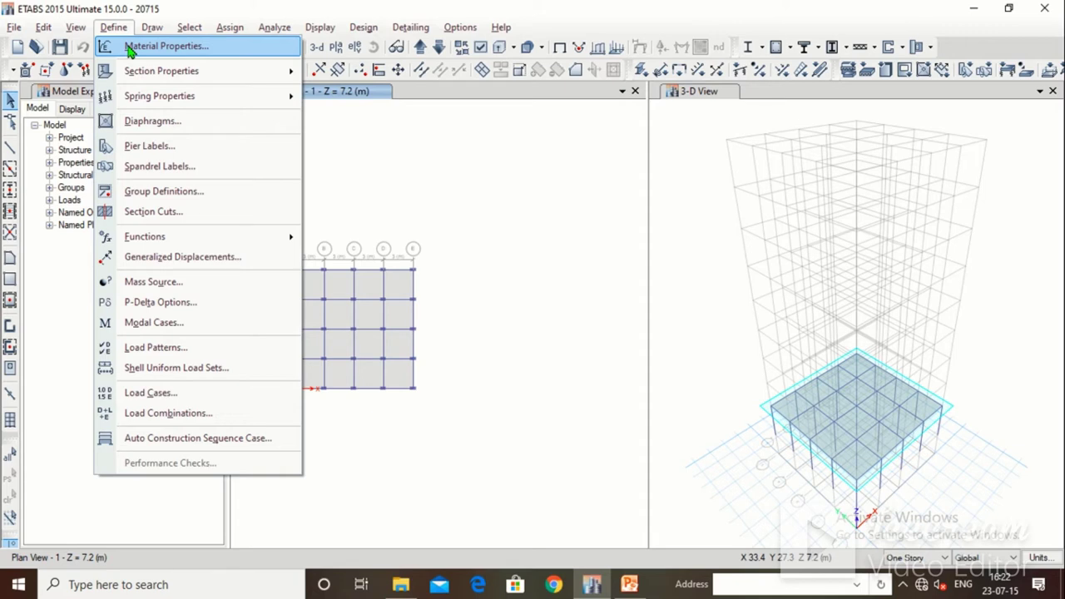
mouse_move(155, 77)
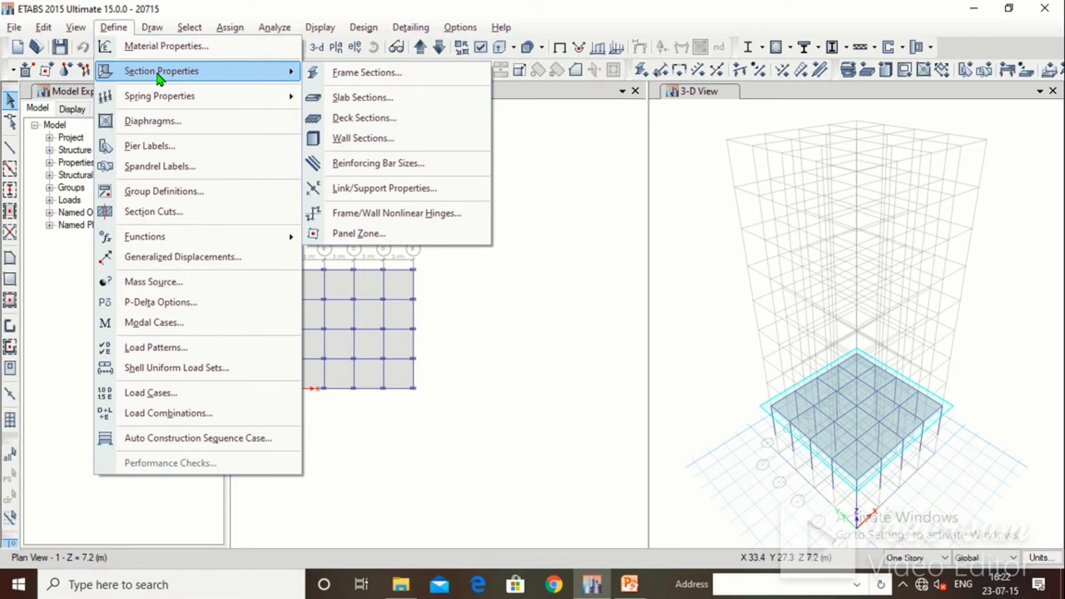
key("Escape")
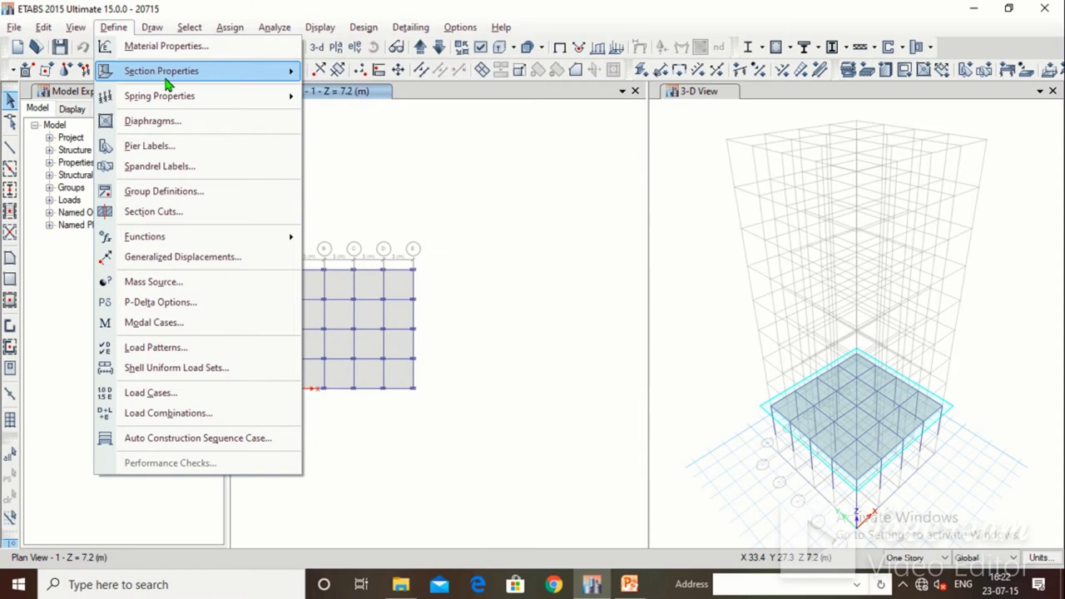
key("Escape")
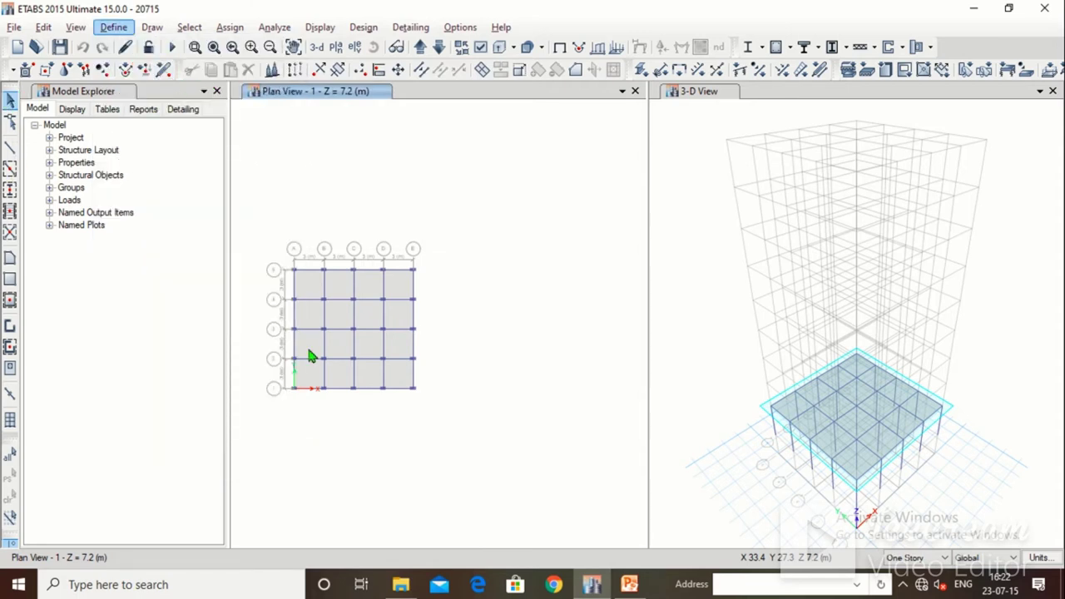
scroll(299, 308, "up", 3)
scroll(298, 307, "down", 3)
scroll(309, 356, "up", 3)
scroll(308, 354, "down", 3)
scroll(306, 308, "up", 3)
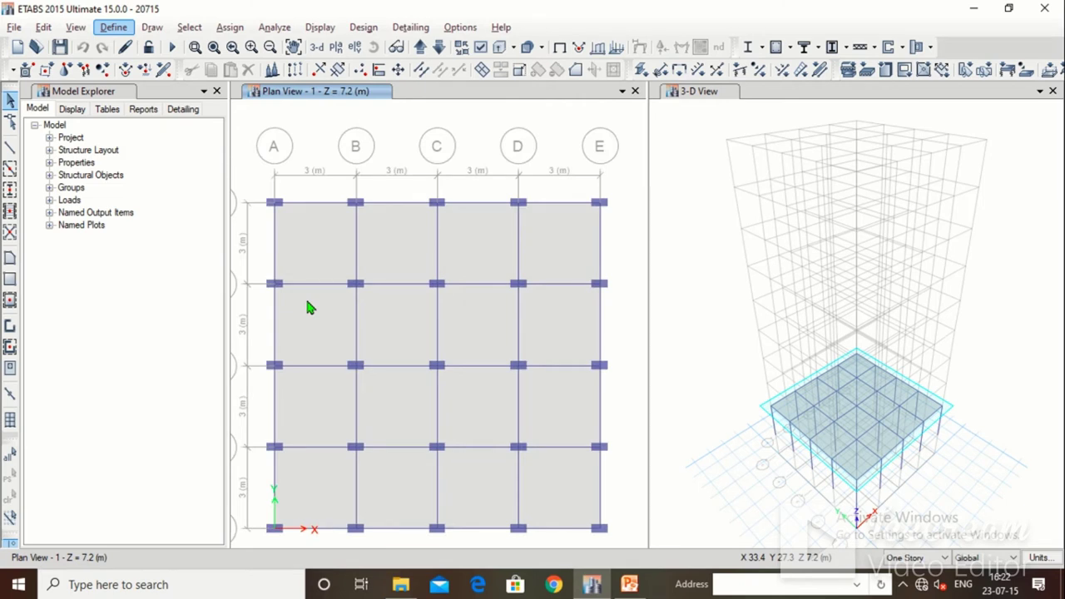
scroll(308, 308, "down", 3)
scroll(261, 411, "up", 3)
scroll(262, 411, "down", 3)
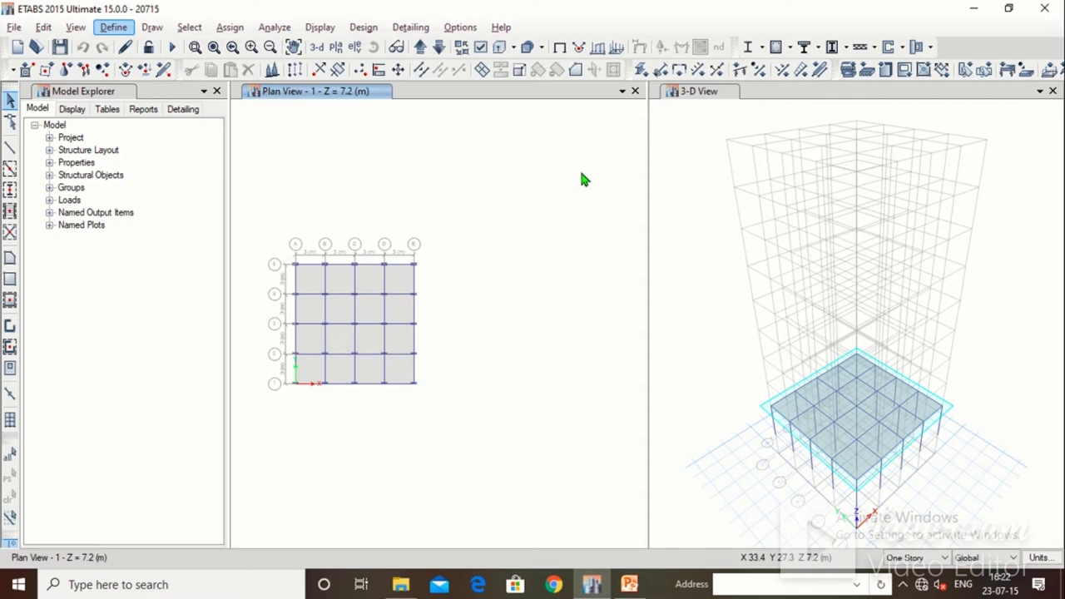
scroll(351, 307, "up", 3)
scroll(308, 326, "down", 4)
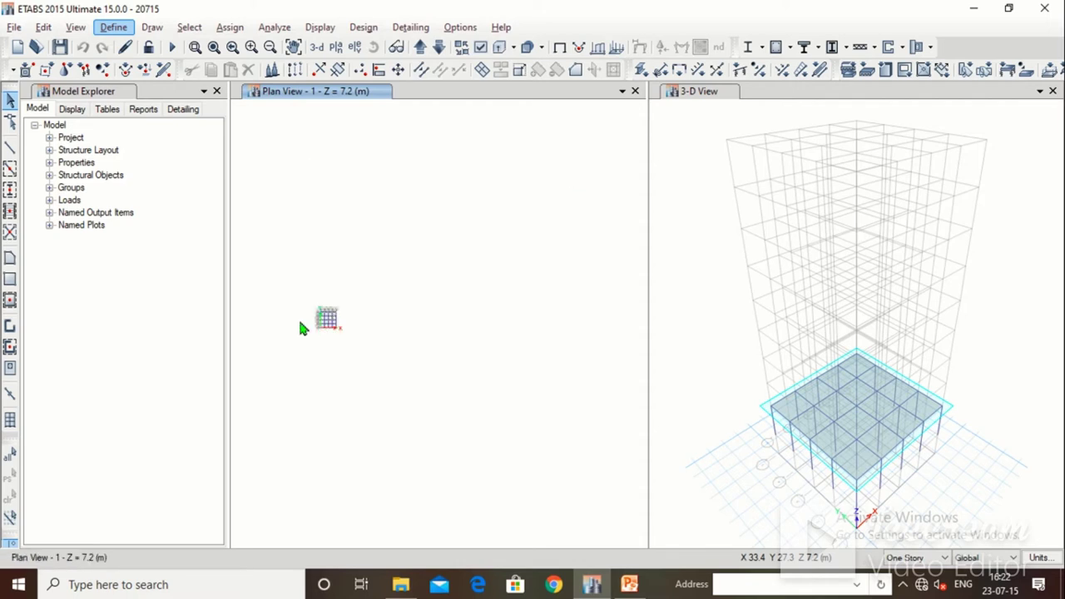
middle_click_drag(302, 328, 437, 330)
scroll(437, 330, "up", 1)
scroll(477, 288, "up", 3)
scroll(487, 295, "down", 3)
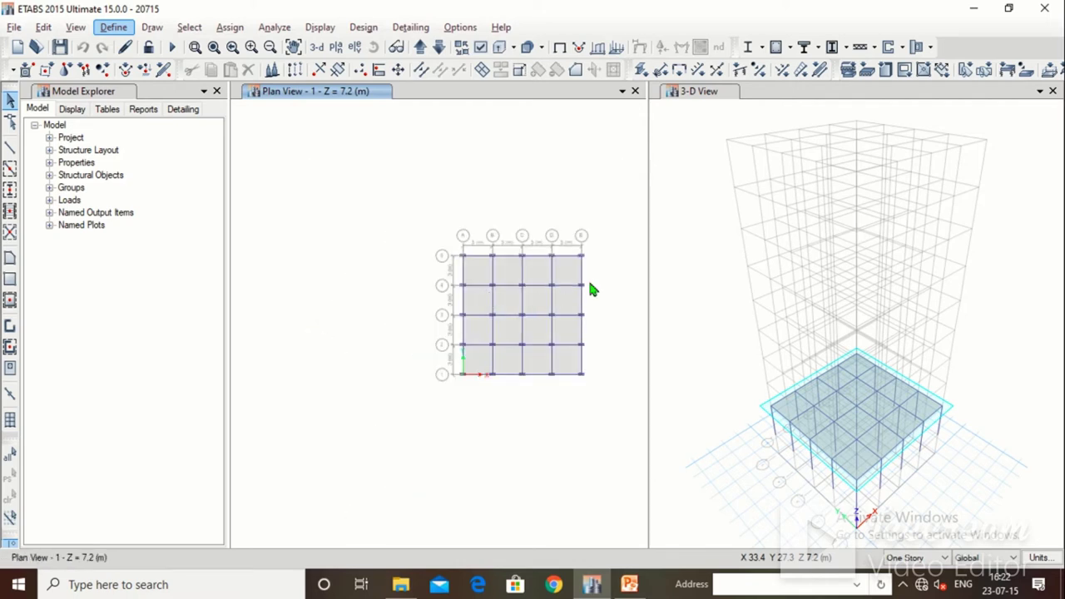
Step: Inspect the section assignments of three floor slabs in bays C-D/3-4, B-C/2-3 and D-E/1-2 of the story 1 plan
scroll(589, 289, "up", 3)
right_click(439, 329)
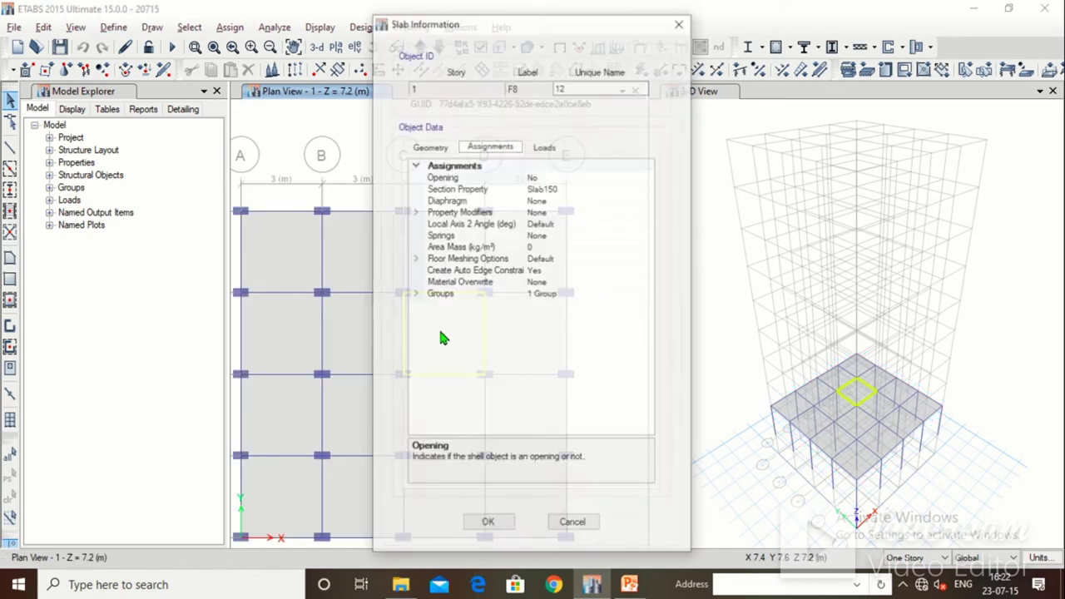
left_click(680, 21)
right_click(360, 420)
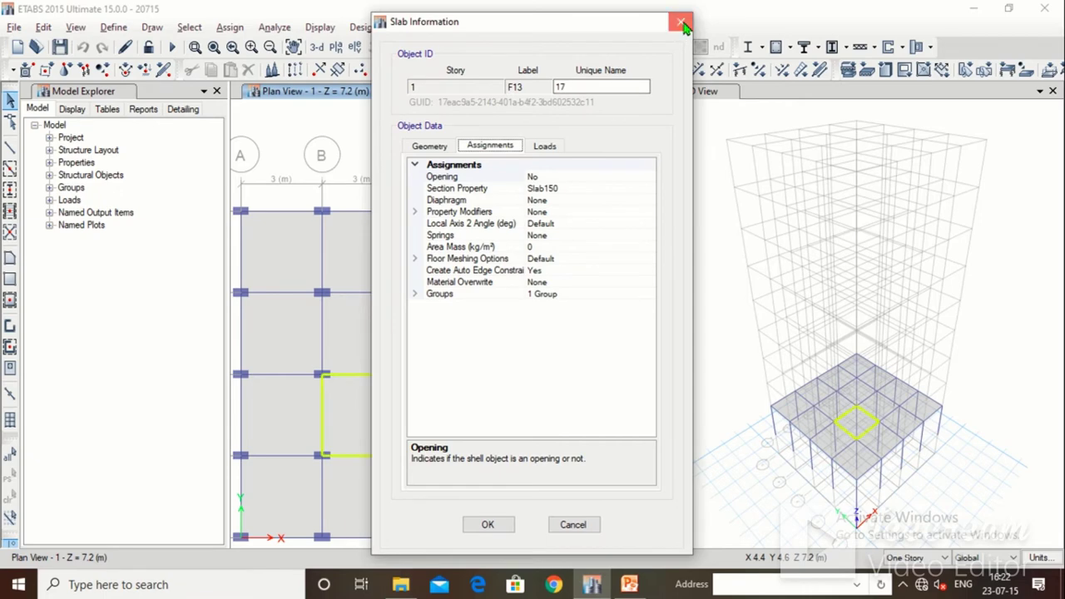
left_click(681, 22)
right_click(529, 462)
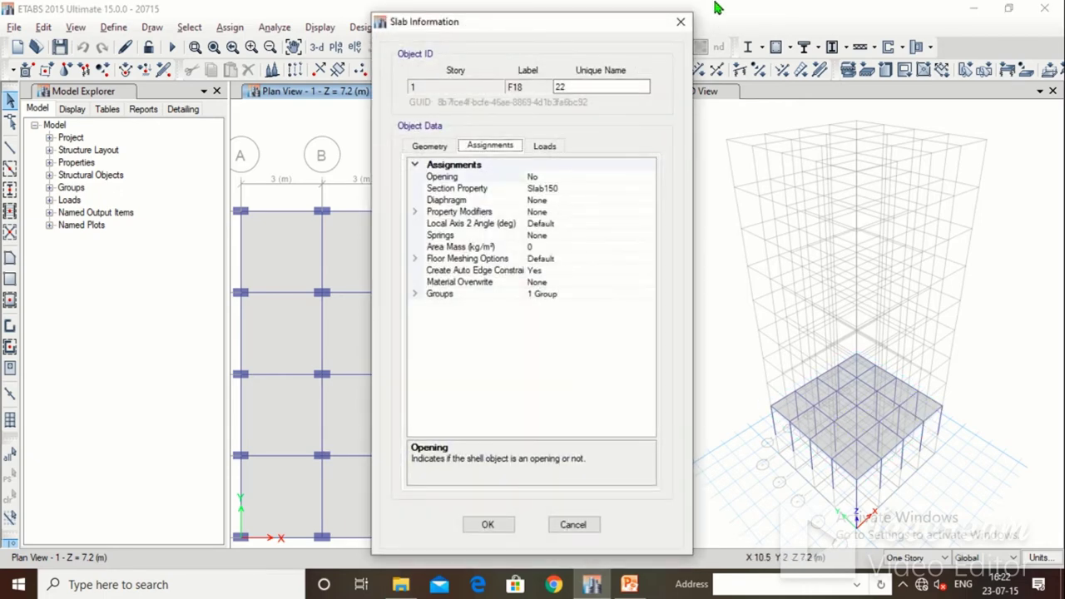
left_click(680, 21)
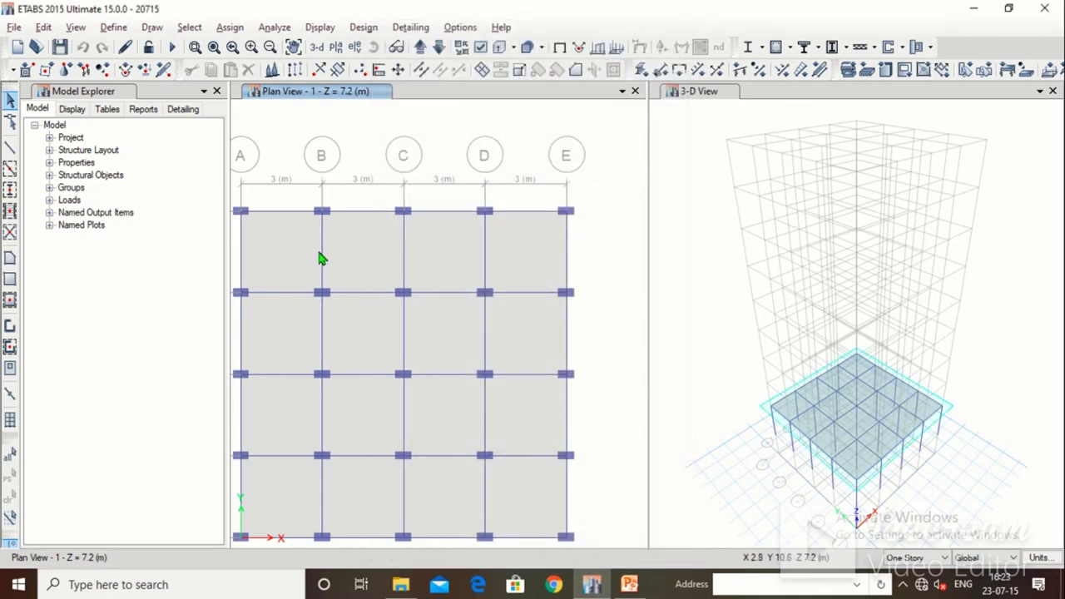
Step: Inspect the section assignments of three story 1 beams along grid lines B, C and D
left_click(322, 259)
right_click(324, 260)
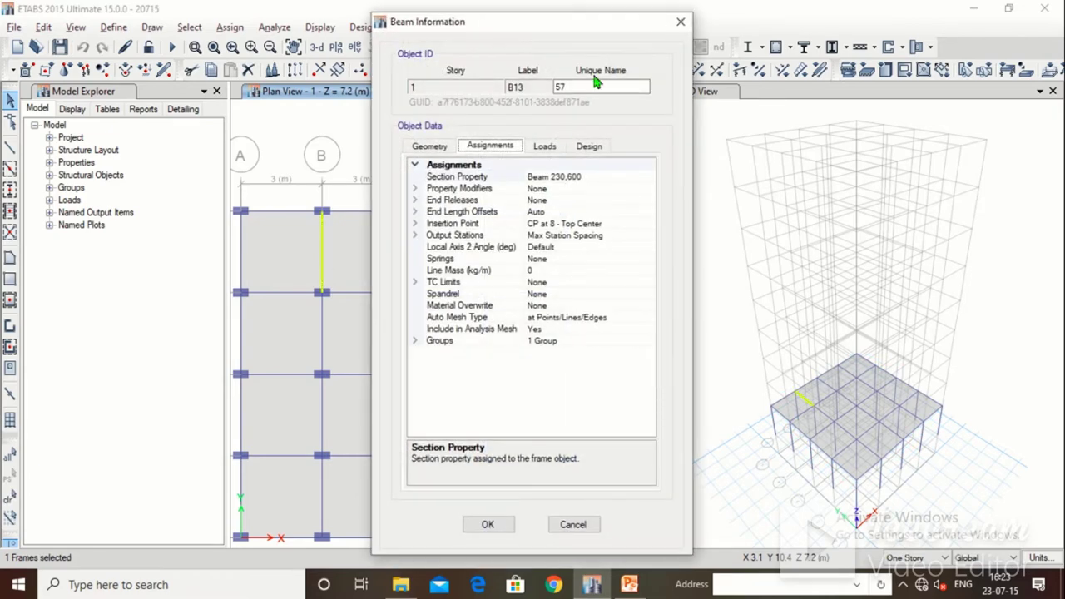
left_click(681, 22)
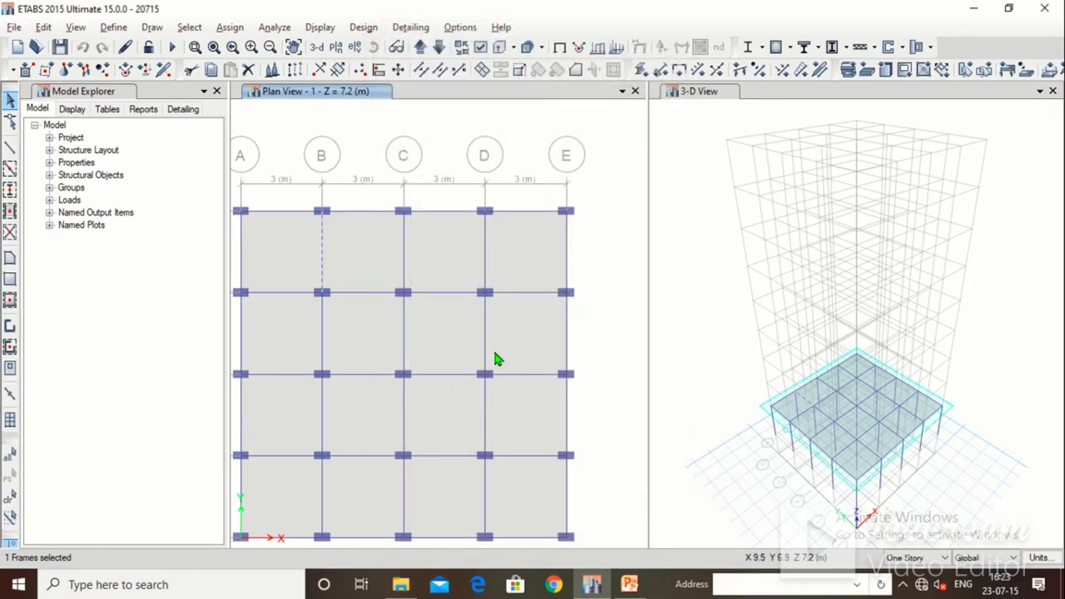
right_click(407, 347)
left_click(680, 22)
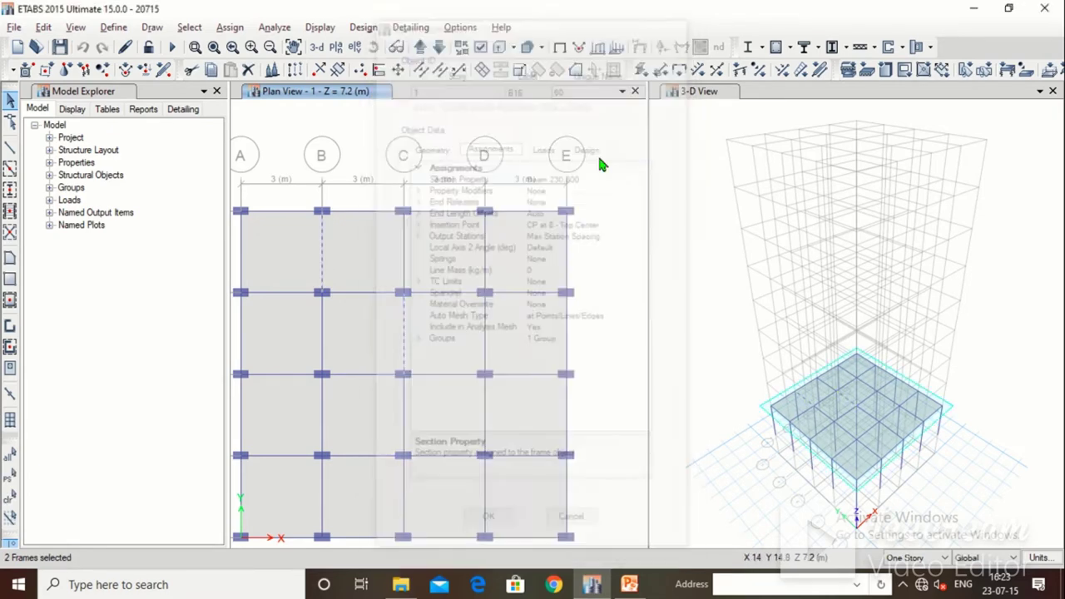
left_click(489, 409)
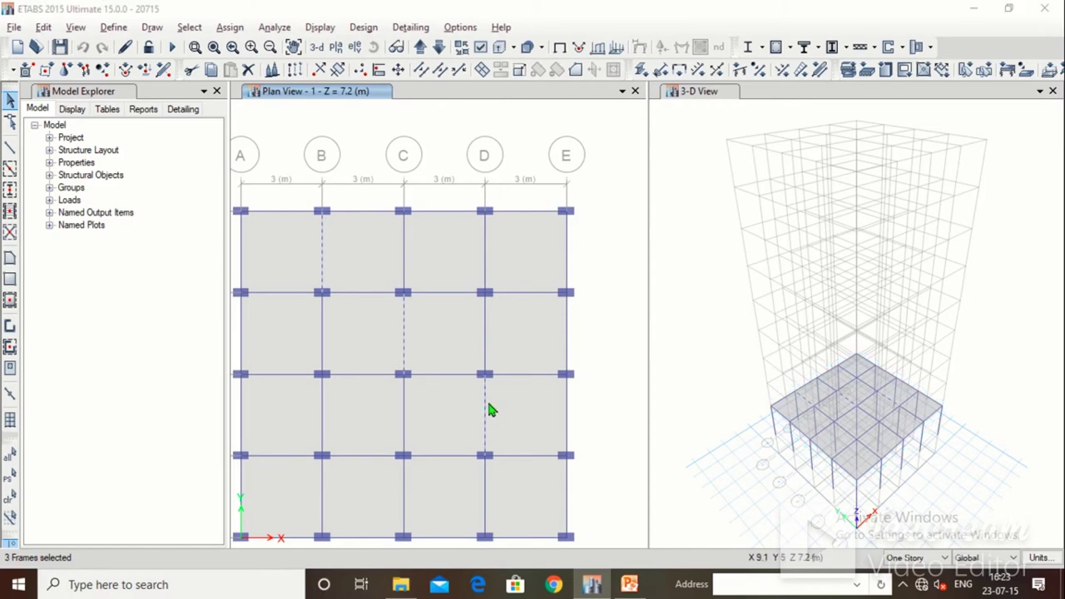
right_click(489, 410)
left_click(680, 22)
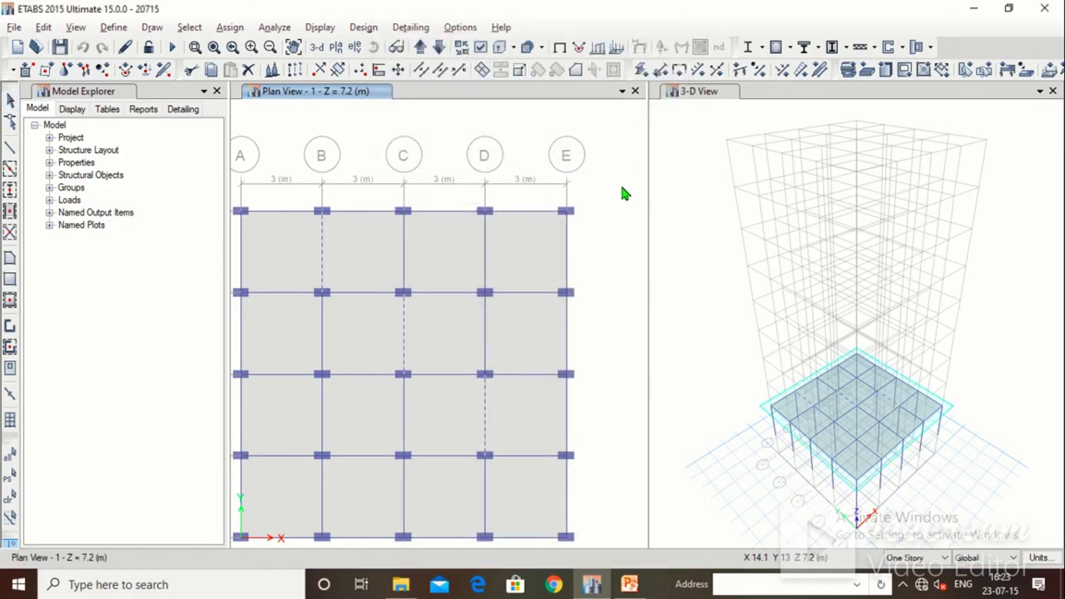
Step: Inspect the section assignments of two opposite corner columns of story 1 in the 3-D view
left_click(772, 424)
right_click(773, 424)
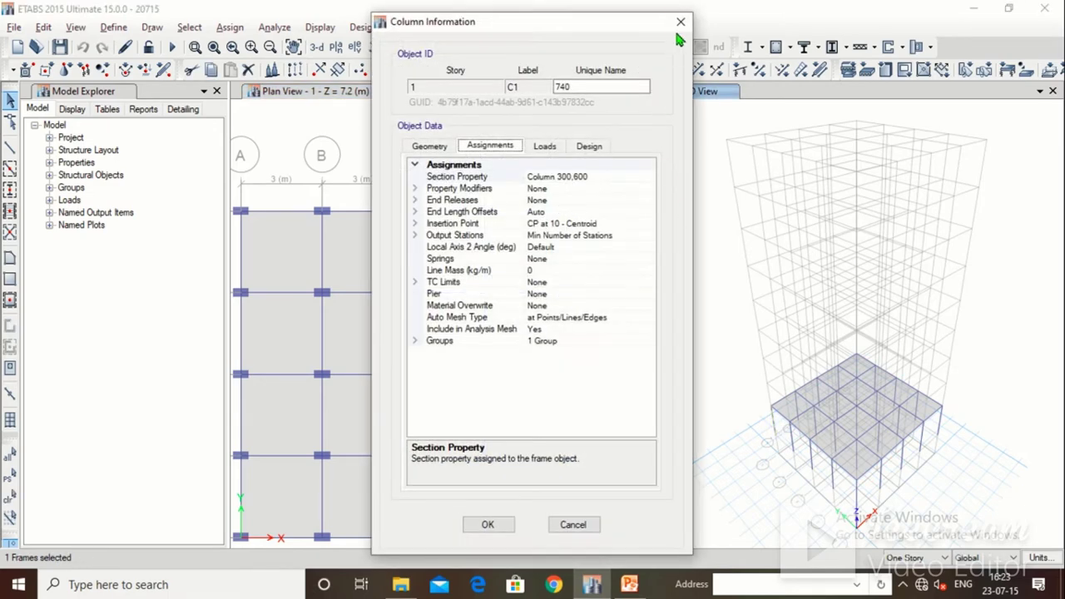
left_click(680, 22)
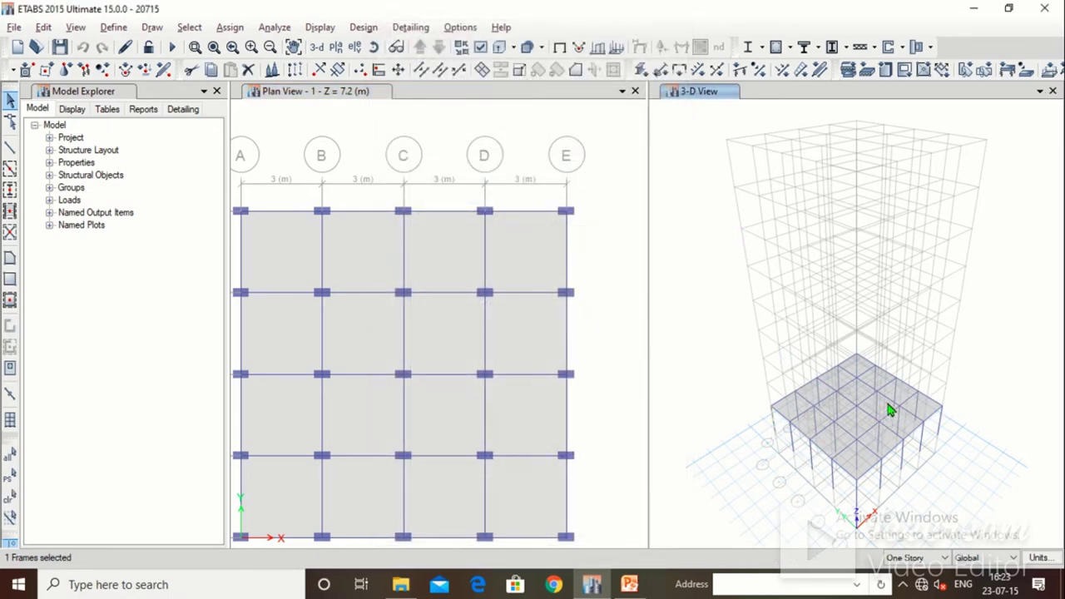
right_click(943, 428)
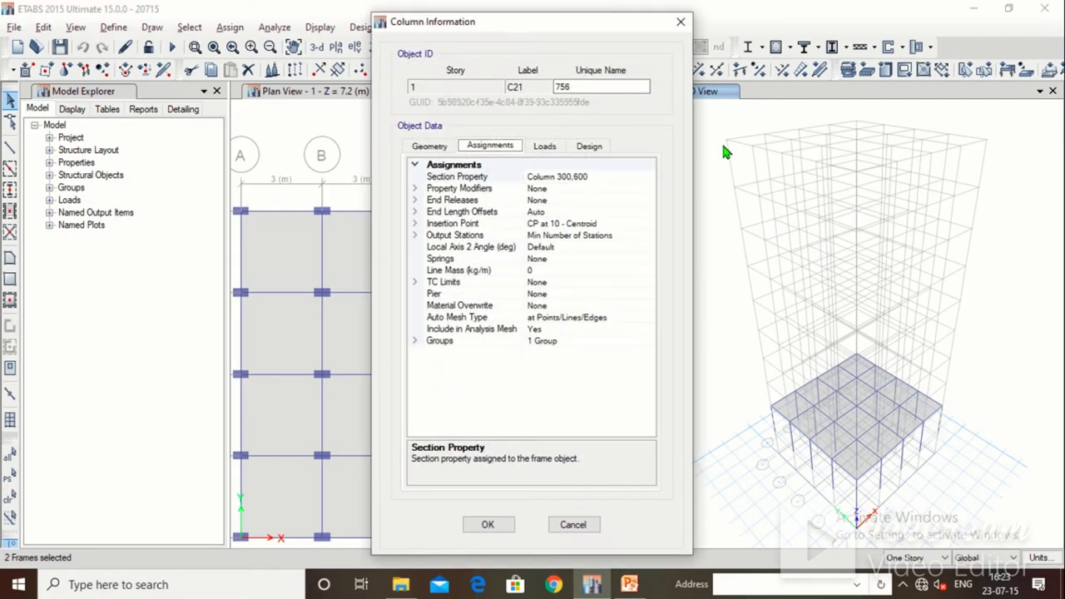
left_click(683, 25)
scroll(654, 128, "down", 3)
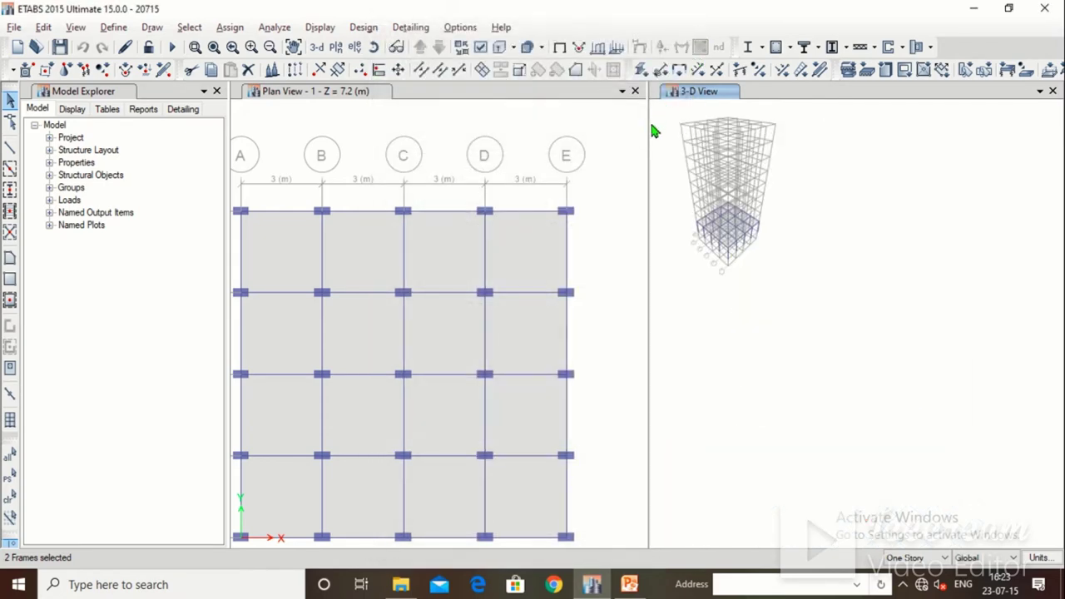
Step: Open the load pattern definitions and review the Dead, Live and SIDL patterns with their types and self-weight multipliers
left_click(343, 98)
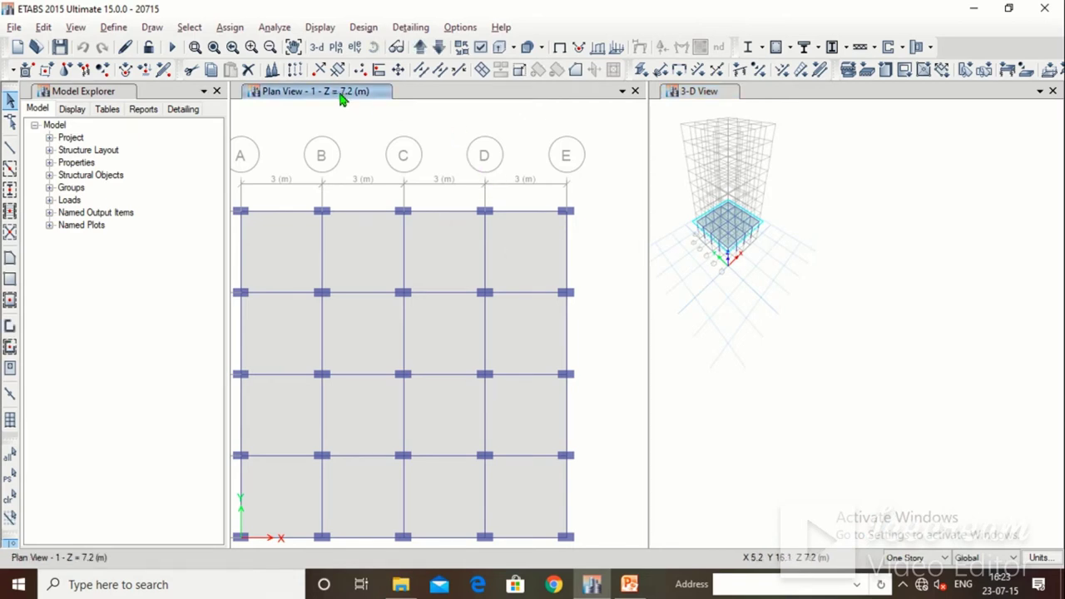
scroll(458, 209, "down", 3)
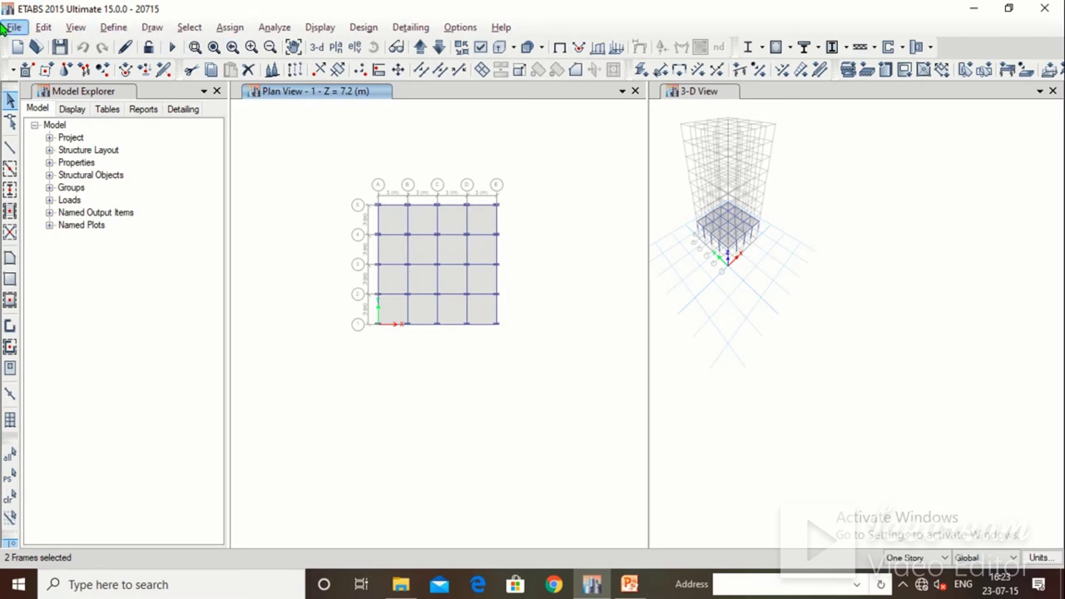
left_click(113, 27)
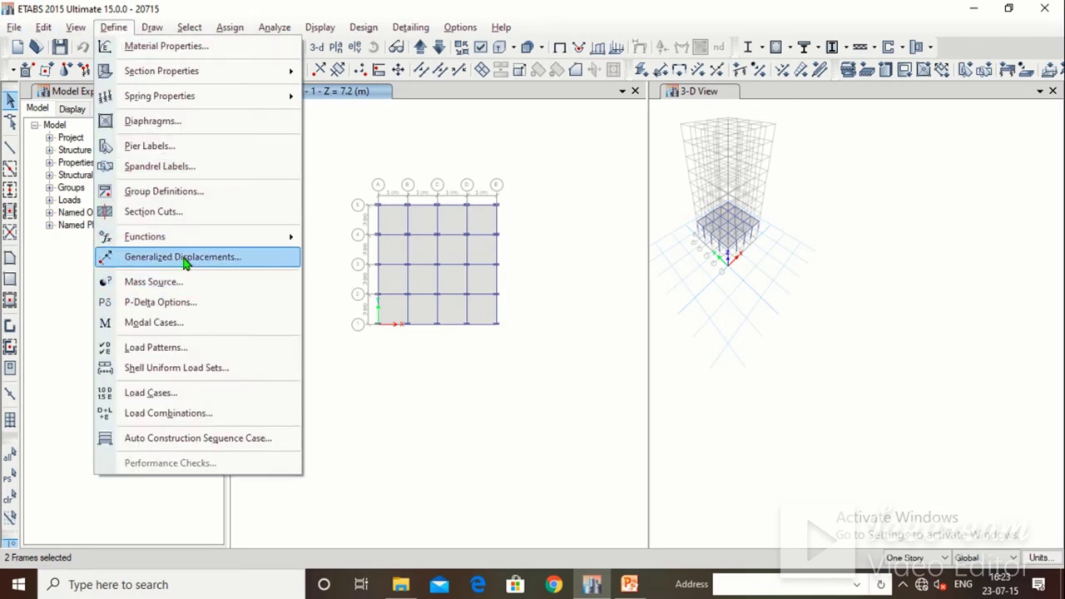
left_click(202, 348)
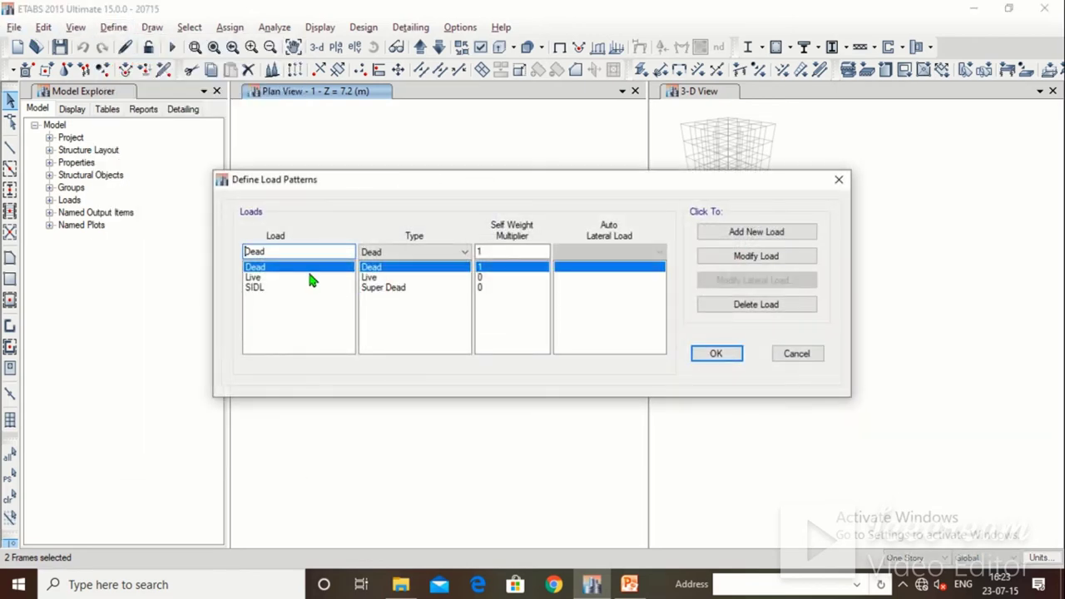
left_click(367, 281)
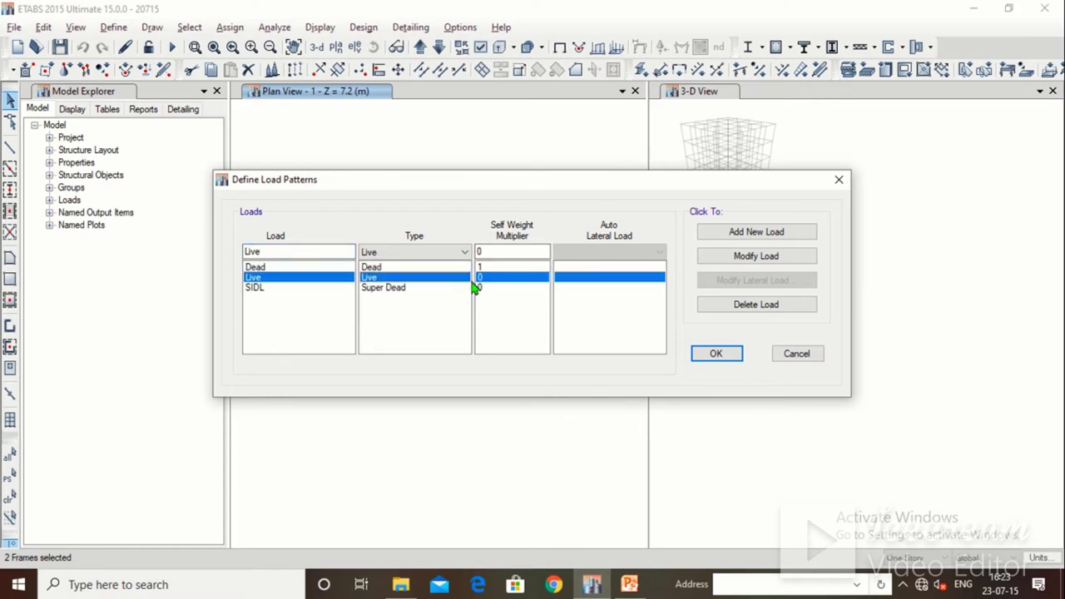
left_click(315, 291)
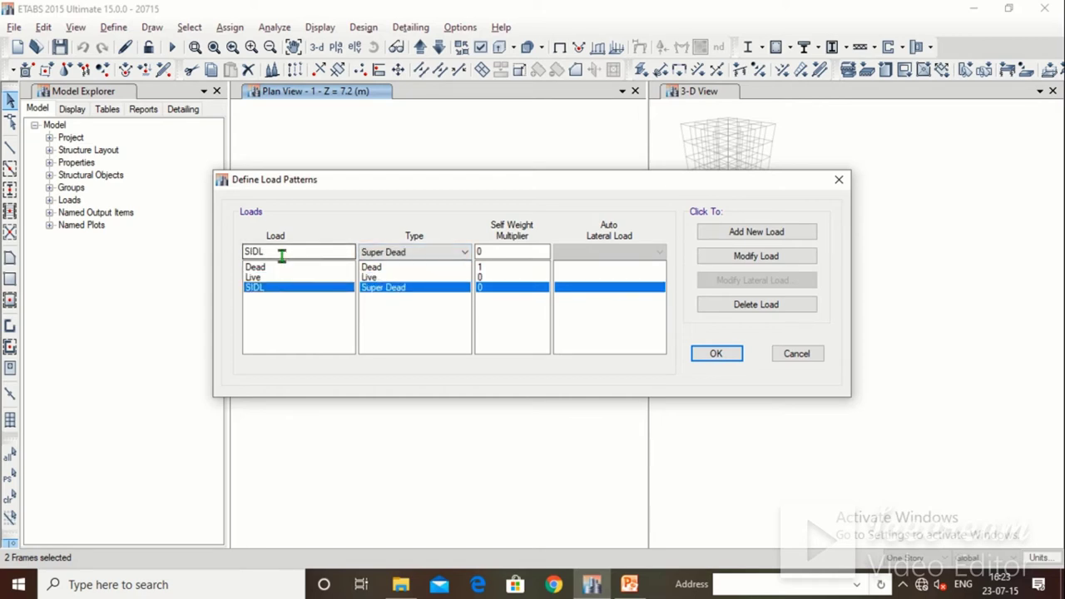
Step: Try to add a load pattern named SIDL with type Super Dead
left_click(416, 255)
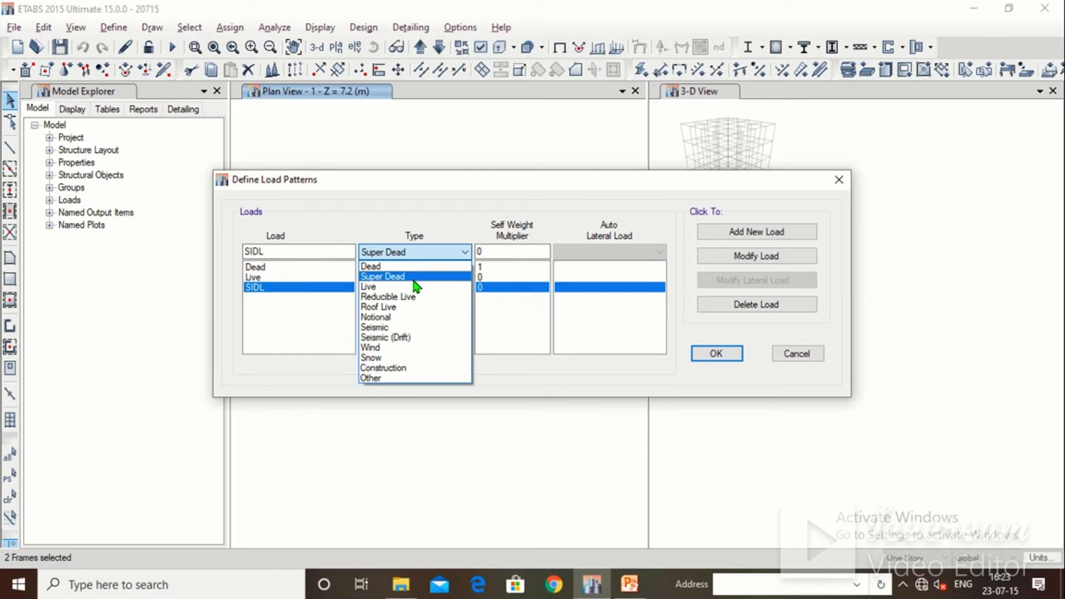
left_click(372, 277)
left_click(313, 250)
left_click_drag(313, 251, 260, 251)
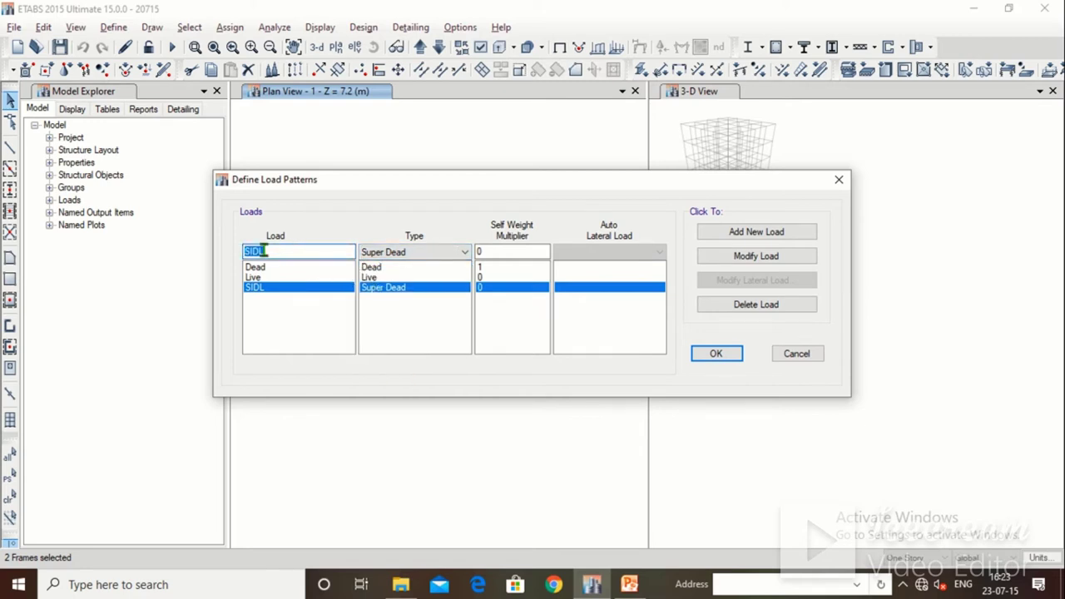
key("BackSpace")
left_click(735, 240)
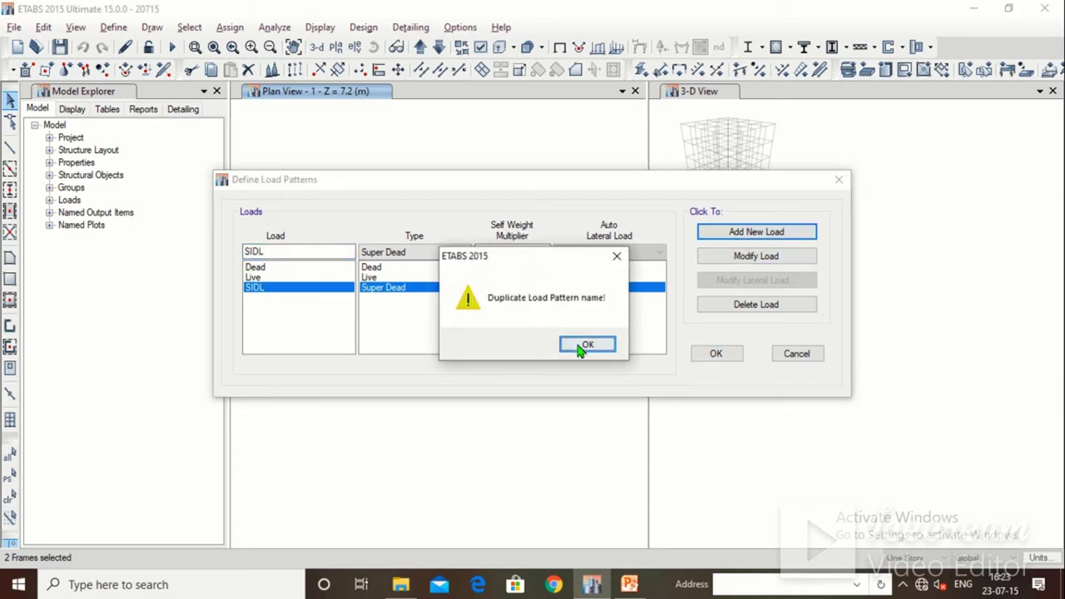
left_click(580, 348)
Step: Clear the load name, look through the available load pattern types, and accept the definitions with Super Dead left as the type
left_click(329, 252)
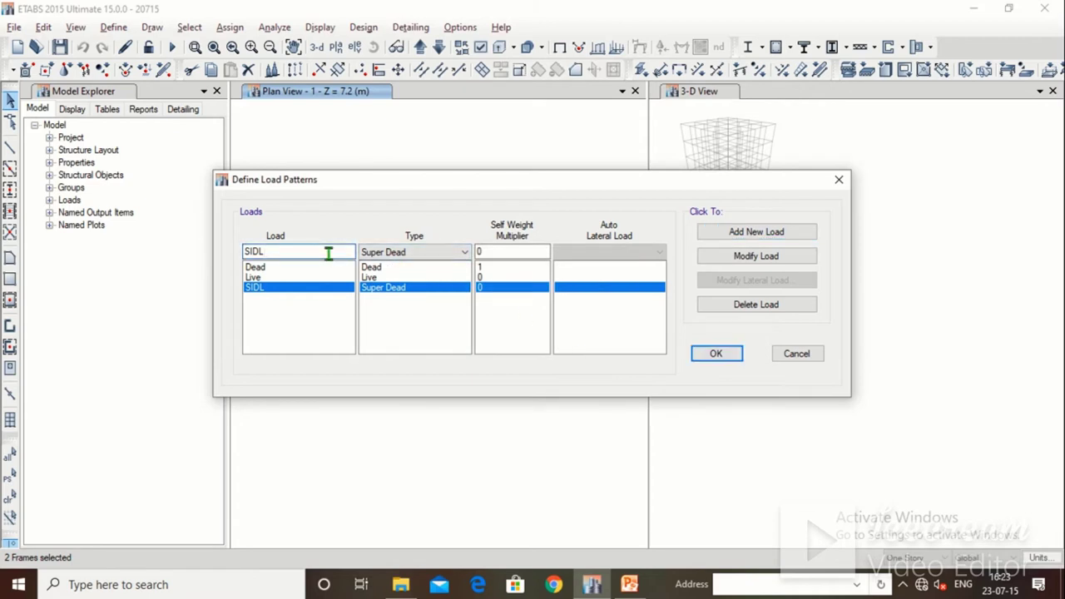
key("BackSpace")
key("BackSpace")
key("BackSpace")
left_click(722, 237)
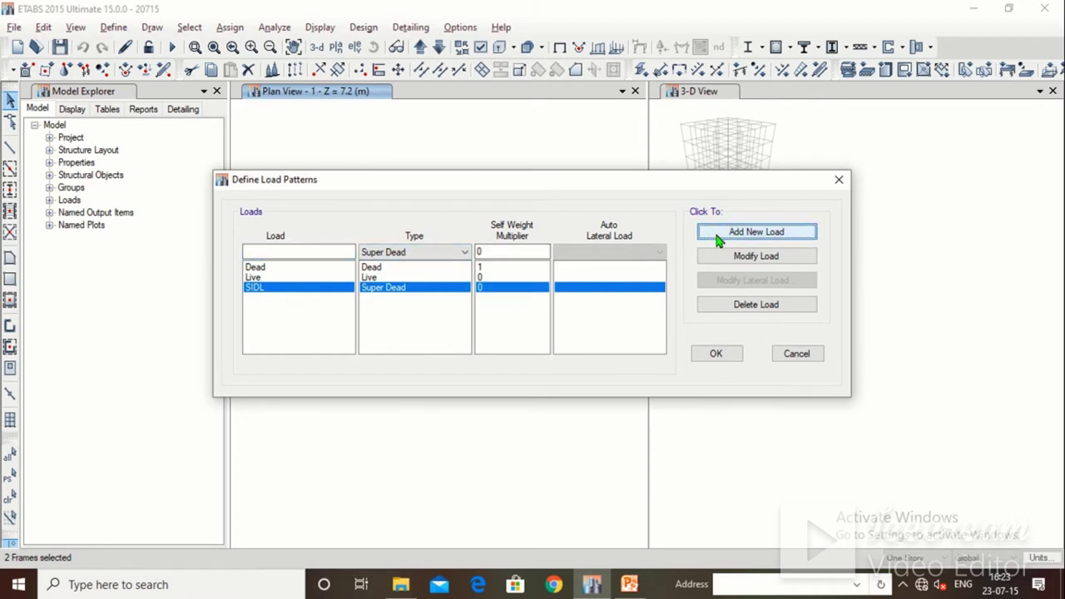
left_click(426, 253)
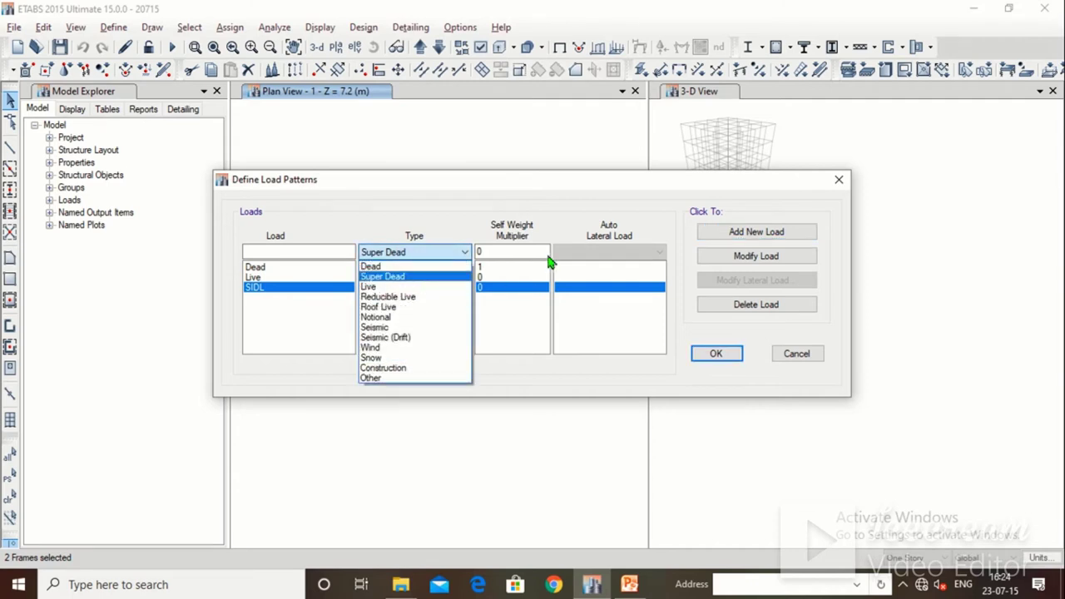
left_click(535, 322)
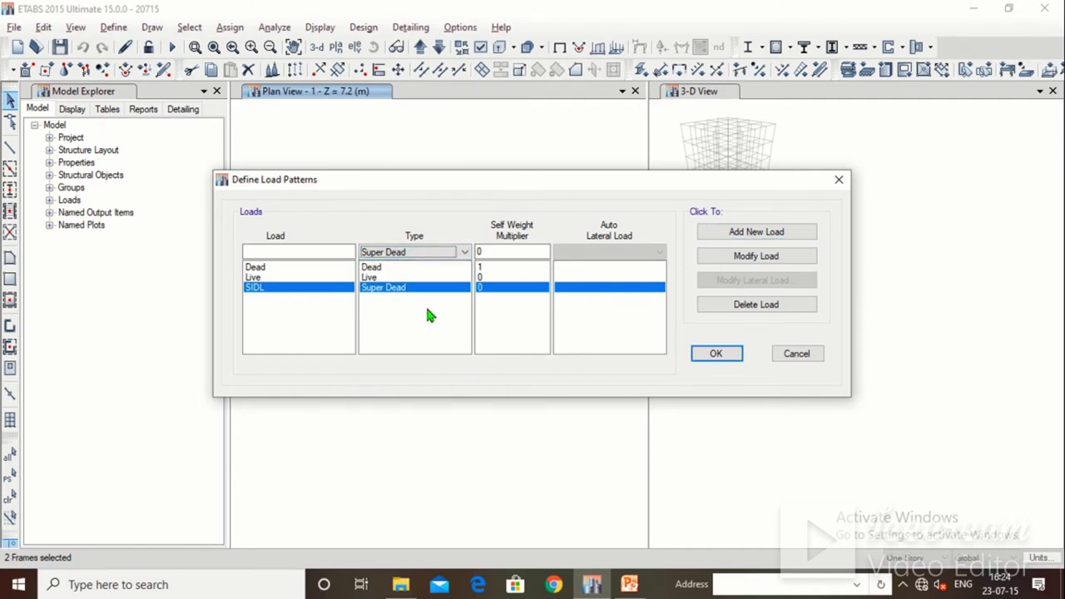
left_click(727, 351)
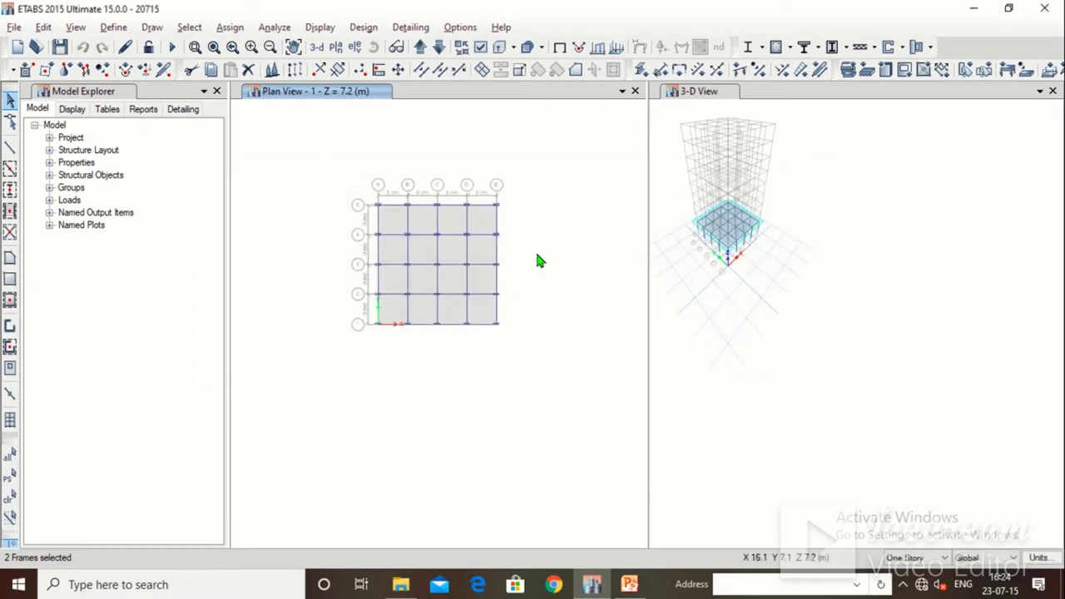
left_click(630, 586)
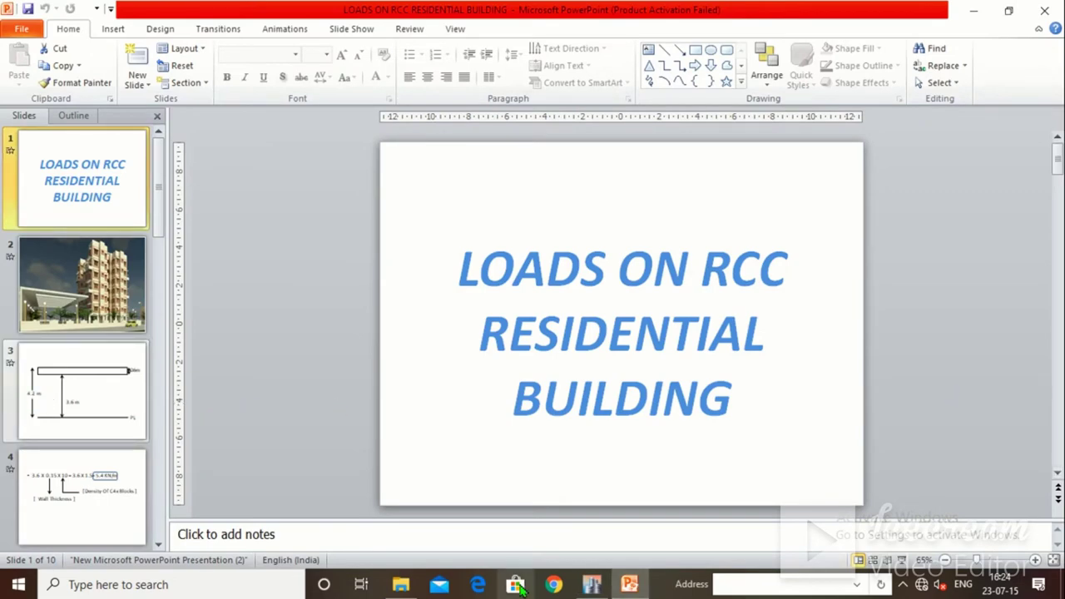
left_click(592, 585)
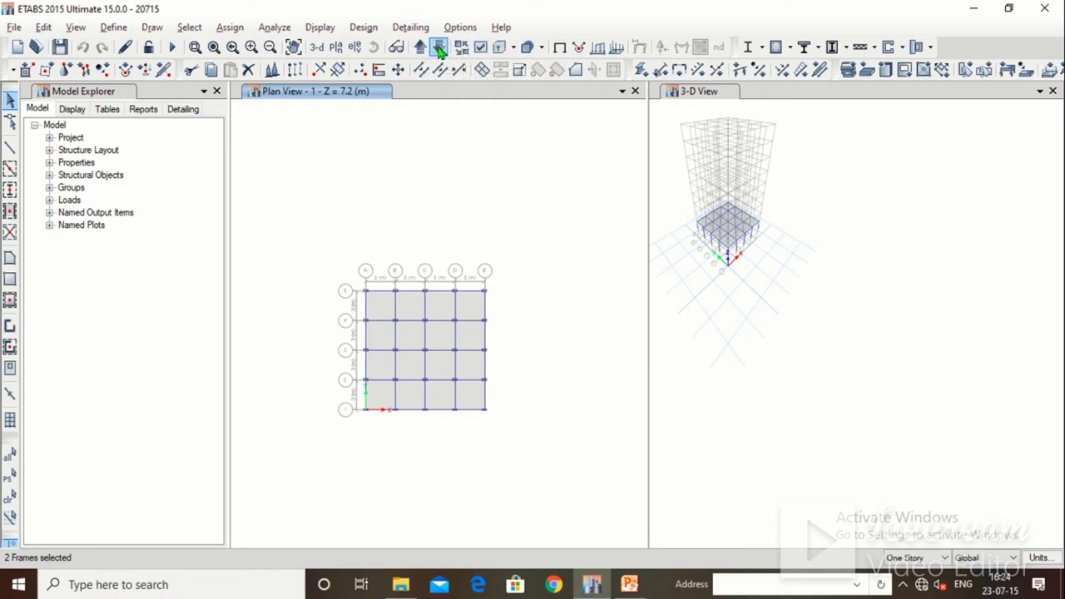
Step: Draw Beam 230,600 frame beams along all grid lines of the Pl story plan at Z = 3 m
left_click(439, 48)
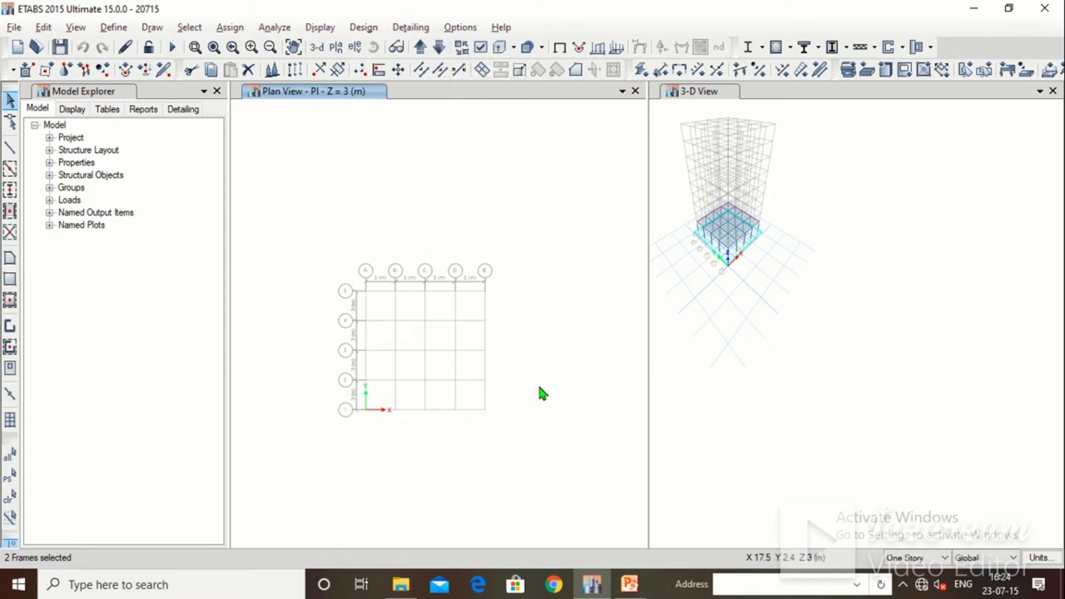
left_click(10, 170)
left_click(157, 472)
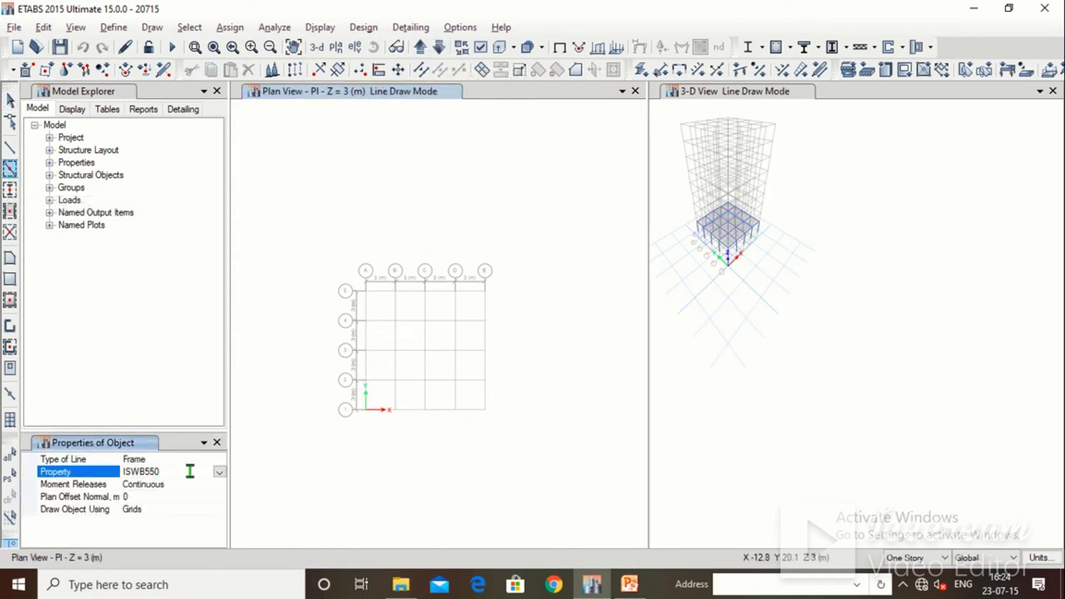
left_click(219, 471)
left_click(177, 486)
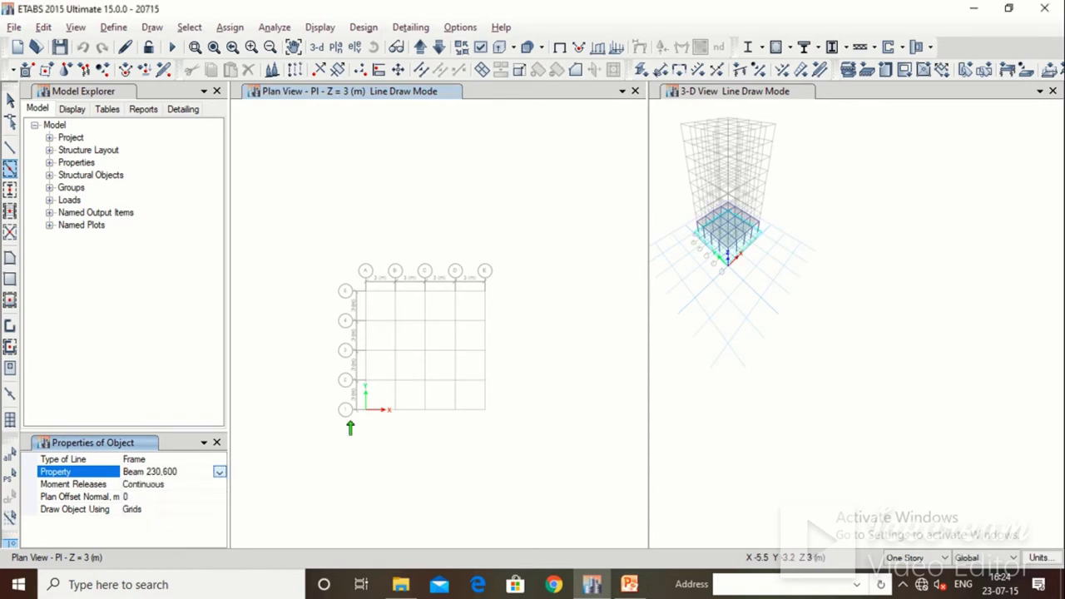
left_click_drag(350, 283, 492, 430)
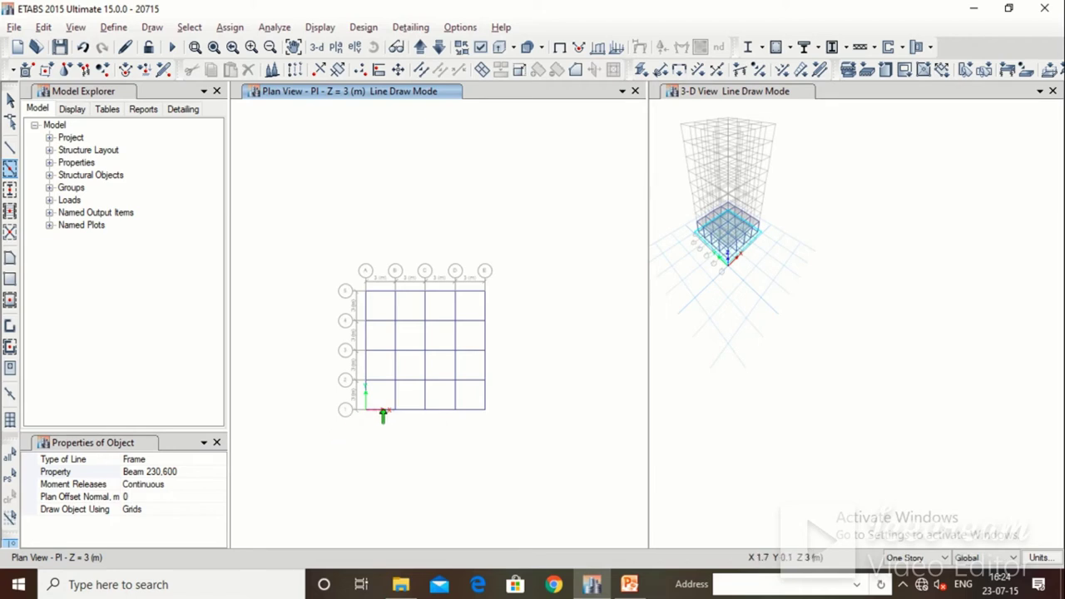
Step: Draw Column 300,600 columns at every grid intersection of the Pl story plan
left_click(10, 190)
left_click(184, 459)
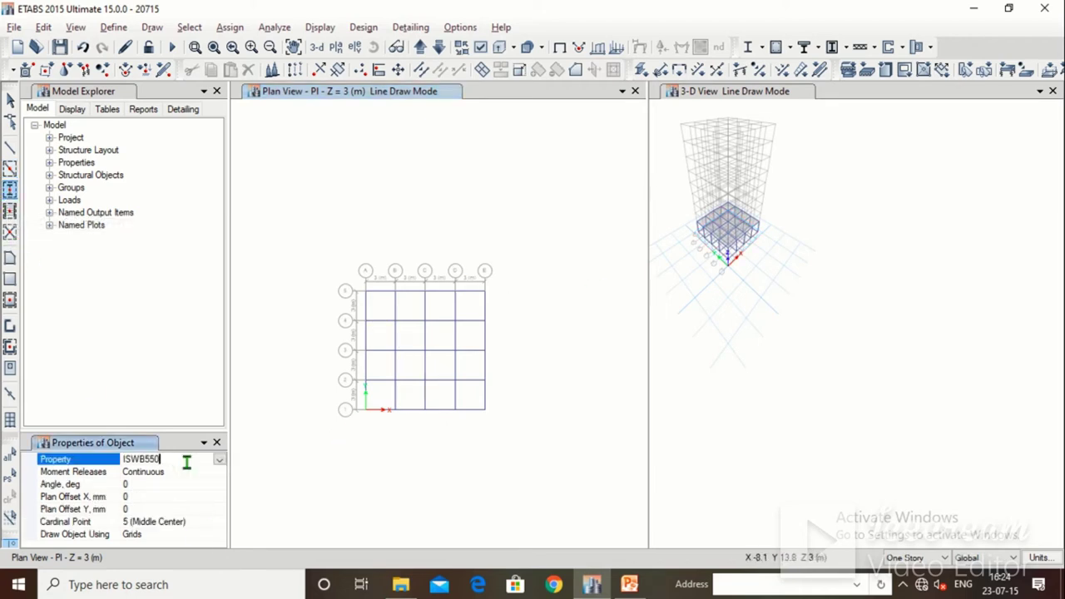
left_click(219, 460)
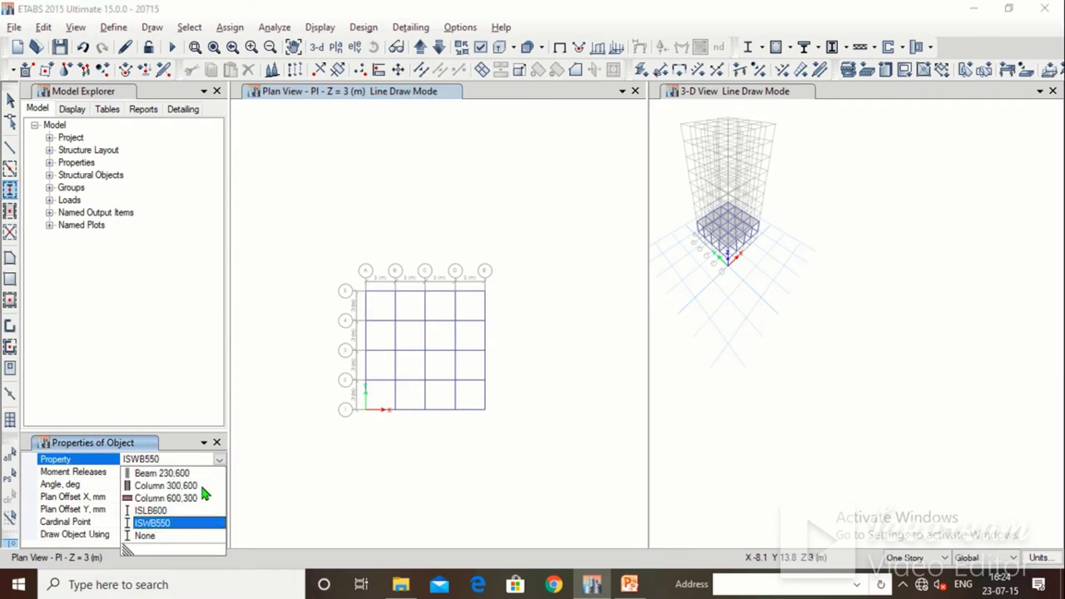
left_click(183, 486)
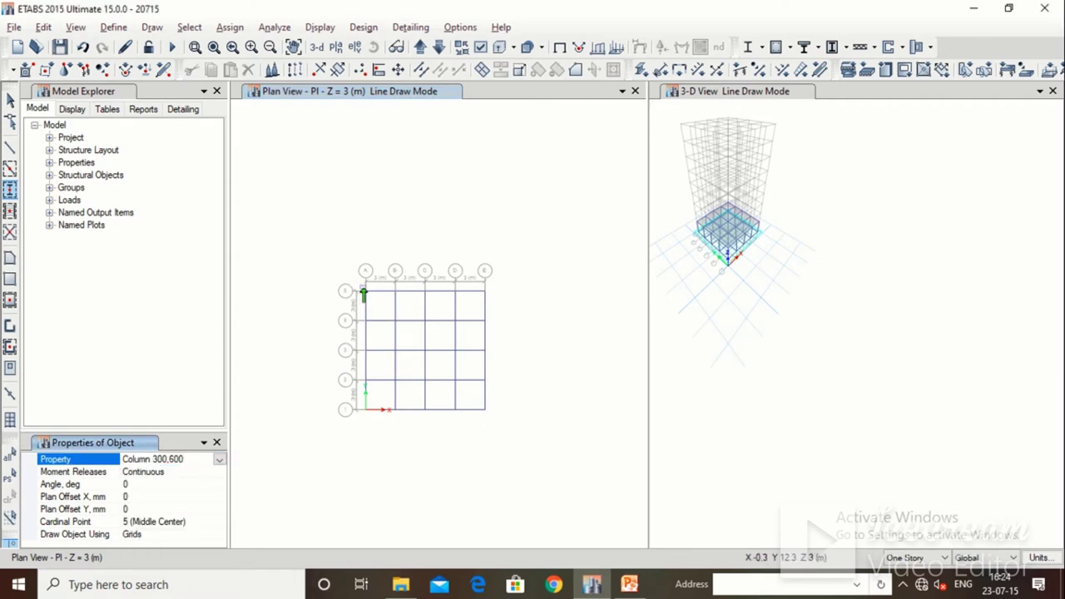
left_click_drag(378, 315, 499, 433)
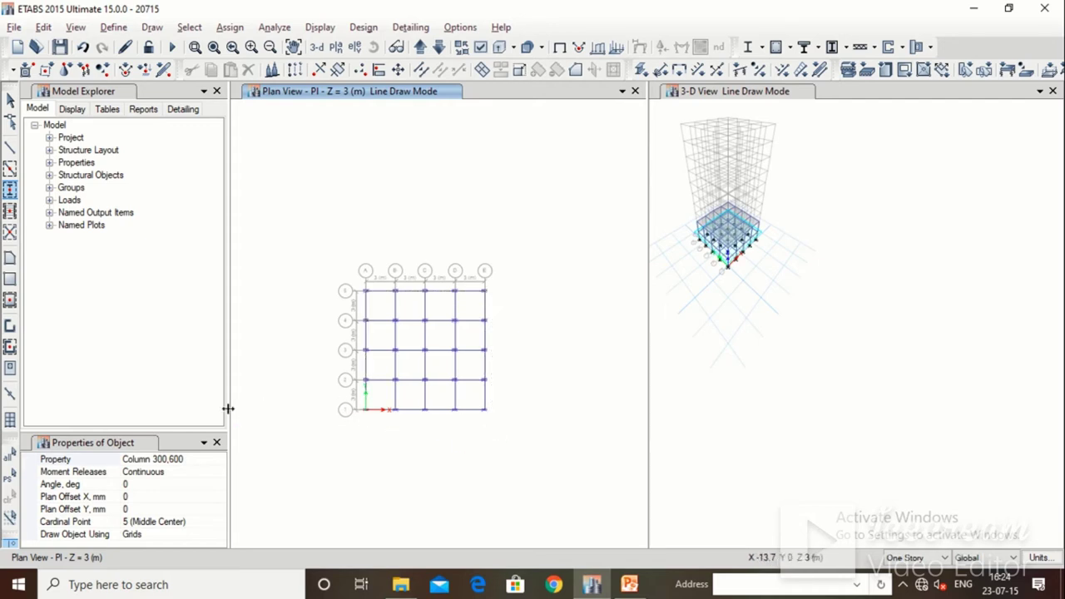
key("Escape")
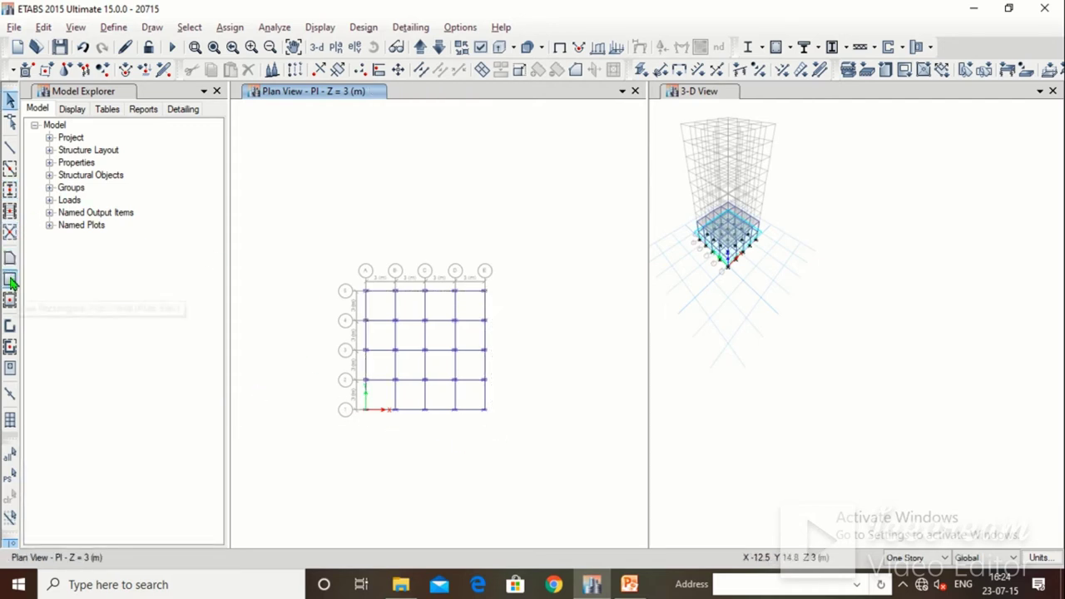
Step: Draw a Slab150 panel in bay B-C between grids 1 and 2 of the Pl plan, after undoing a trial panel in bay A-B
left_click(10, 301)
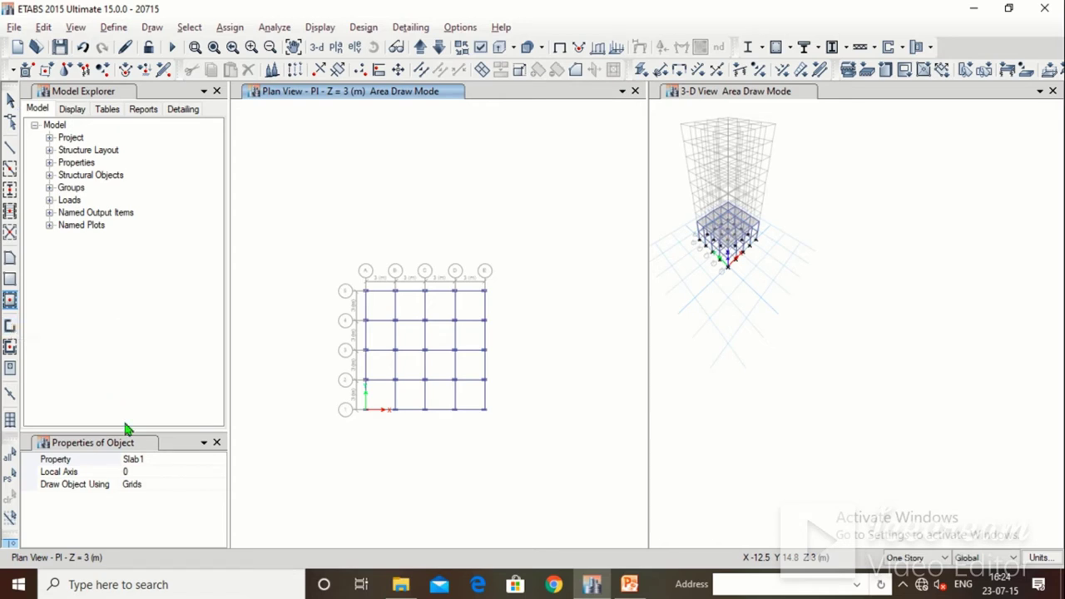
left_click(148, 459)
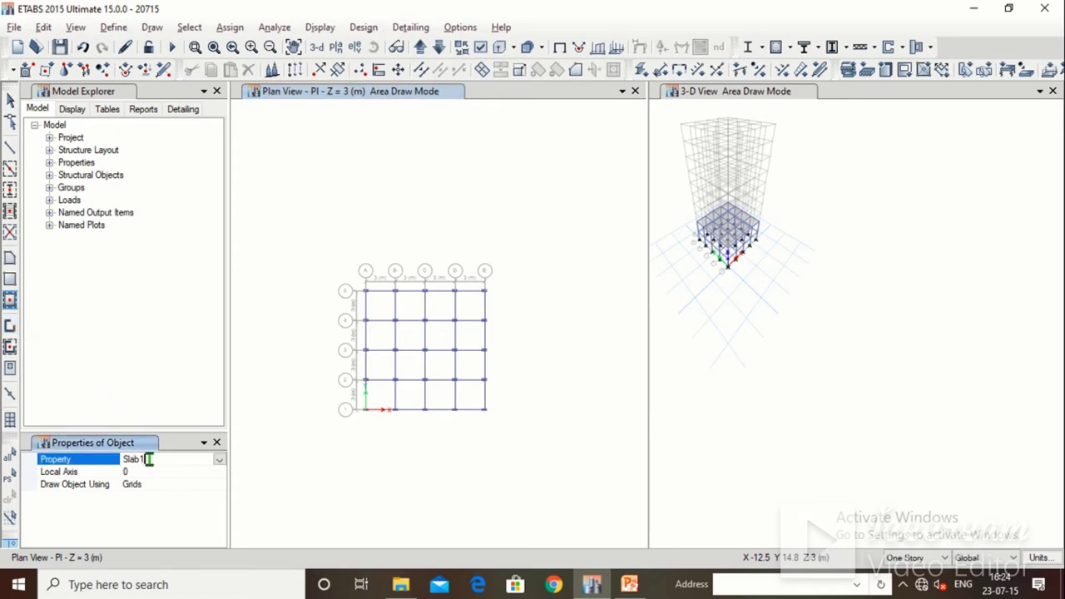
left_click(219, 459)
left_click(158, 521)
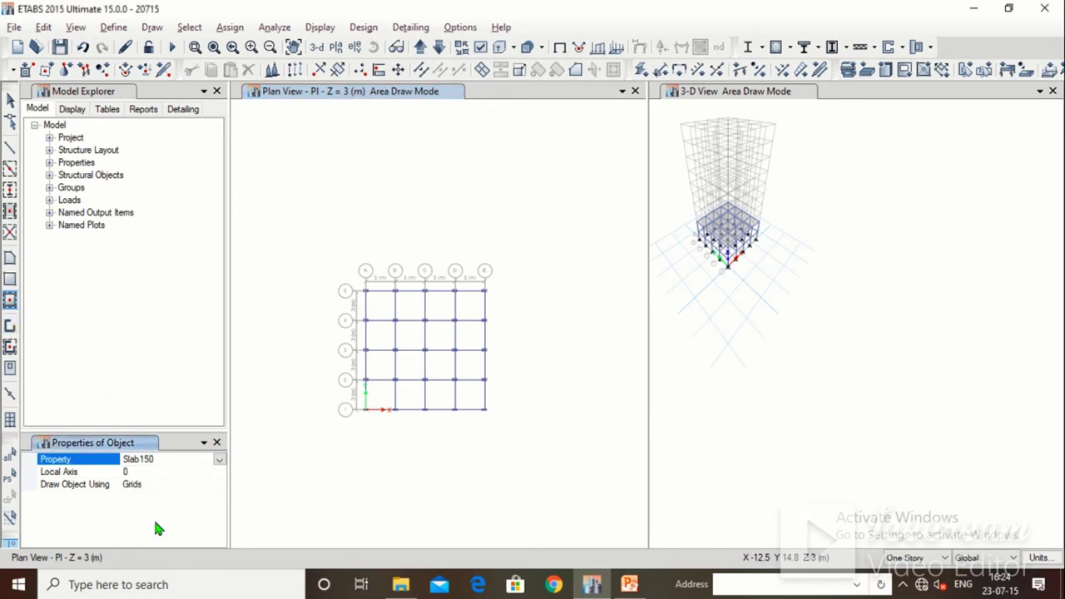
left_click(376, 307)
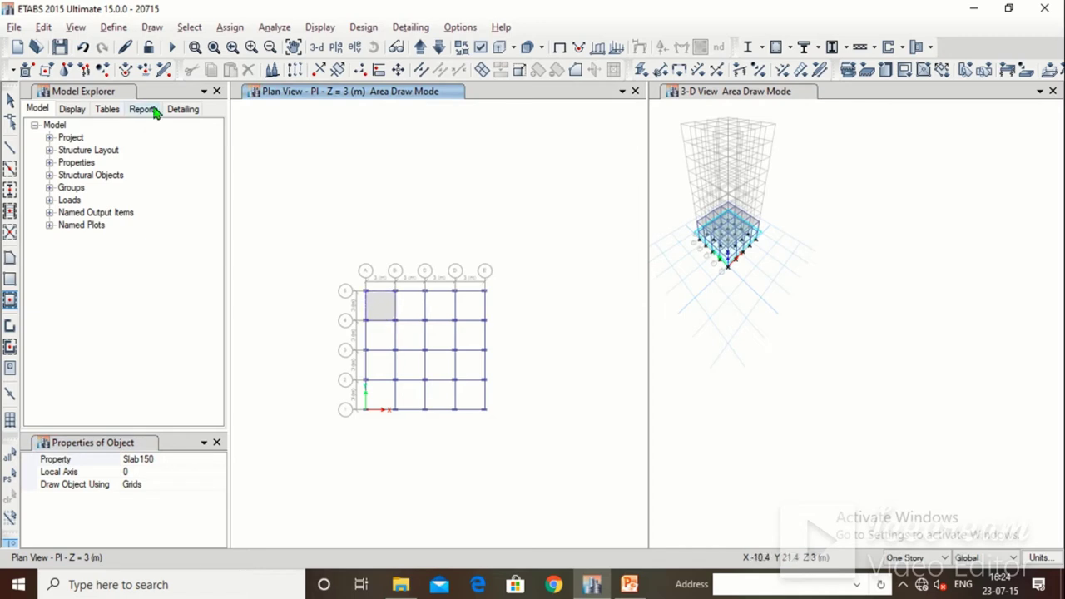
left_click(81, 48)
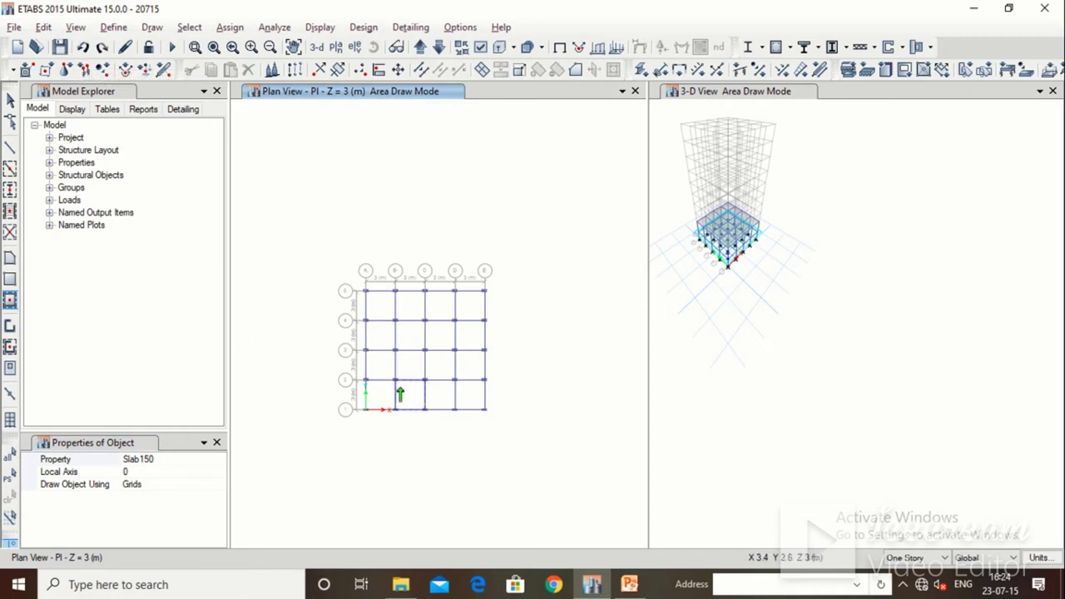
left_click(404, 398)
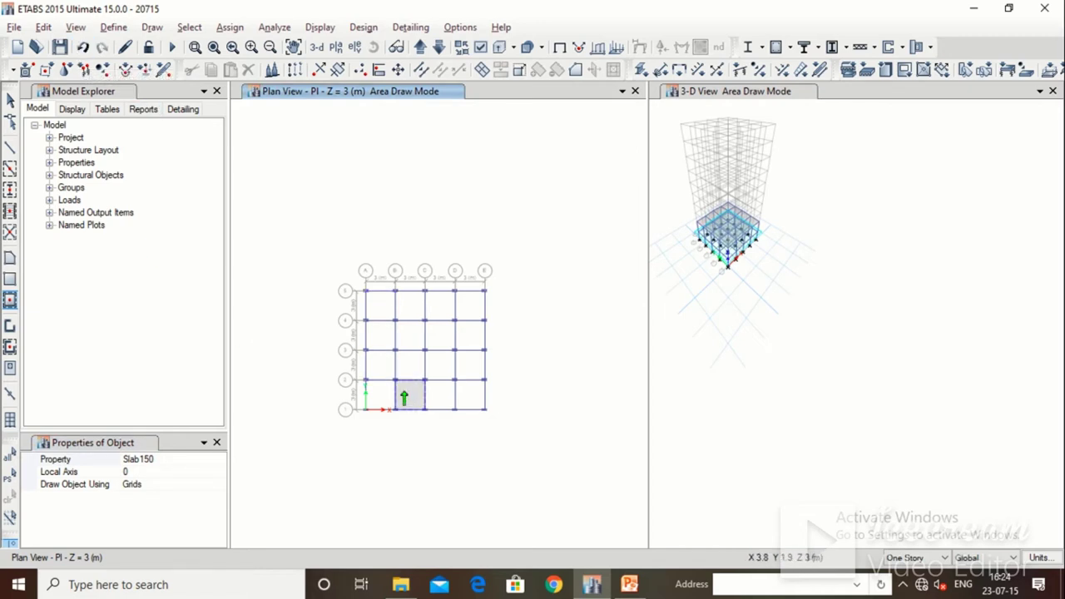
scroll(408, 411, "up", 3)
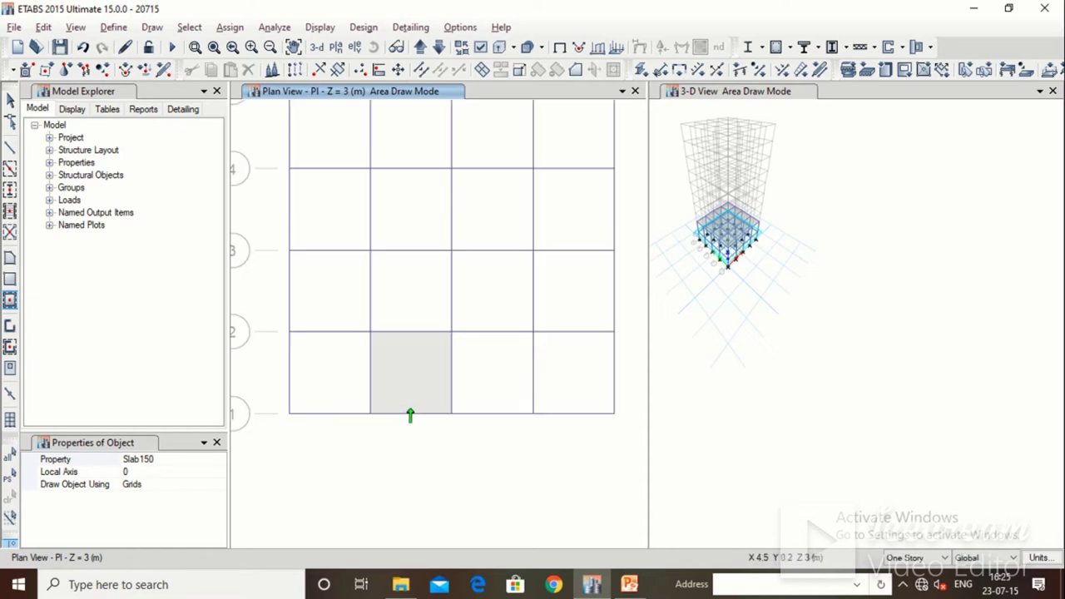
scroll(410, 412, "down", 3)
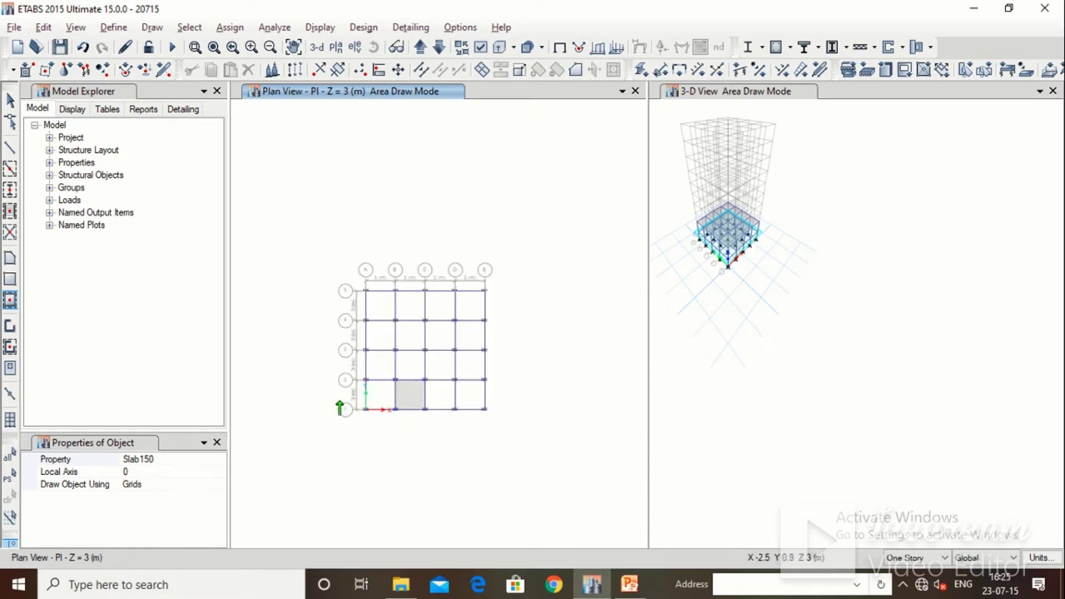
key("Escape")
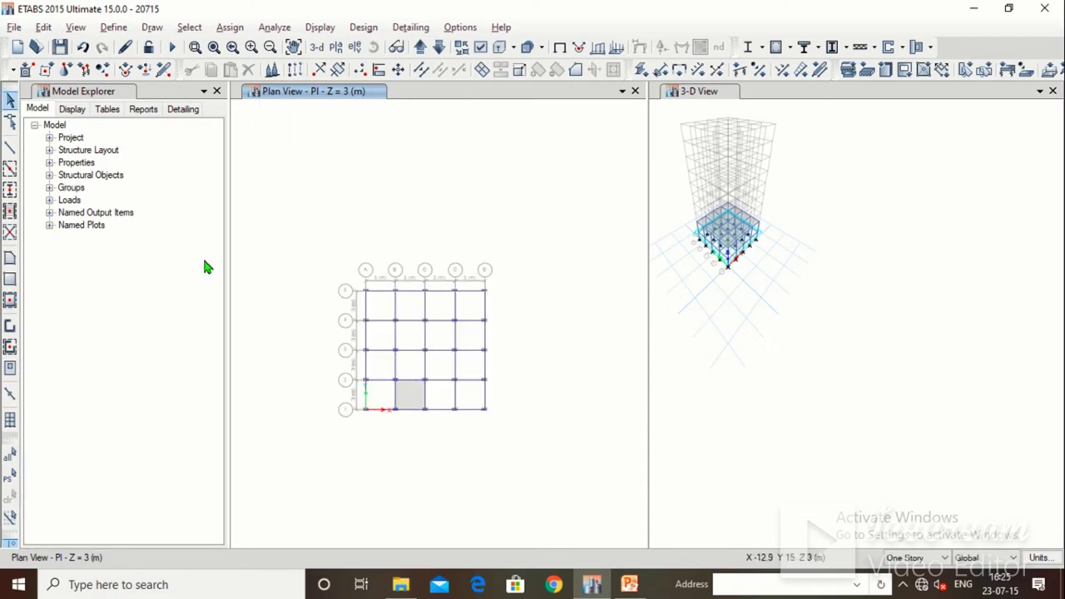
Step: On the Terrace plan at Z = 28.2 m, draw Beam 230,600 beams along all grid lines and Column 300,600 columns at every intersection
left_click(420, 47)
left_click(420, 48)
left_click(420, 47)
left_click(420, 50)
left_click(420, 50)
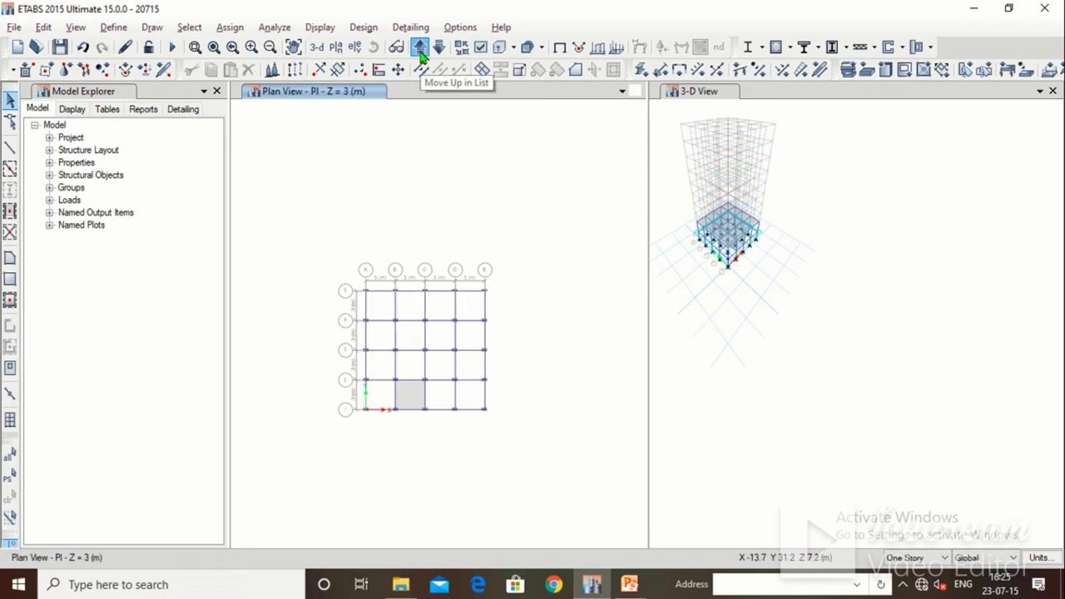
left_click(420, 50)
left_click(437, 49)
left_click(439, 48)
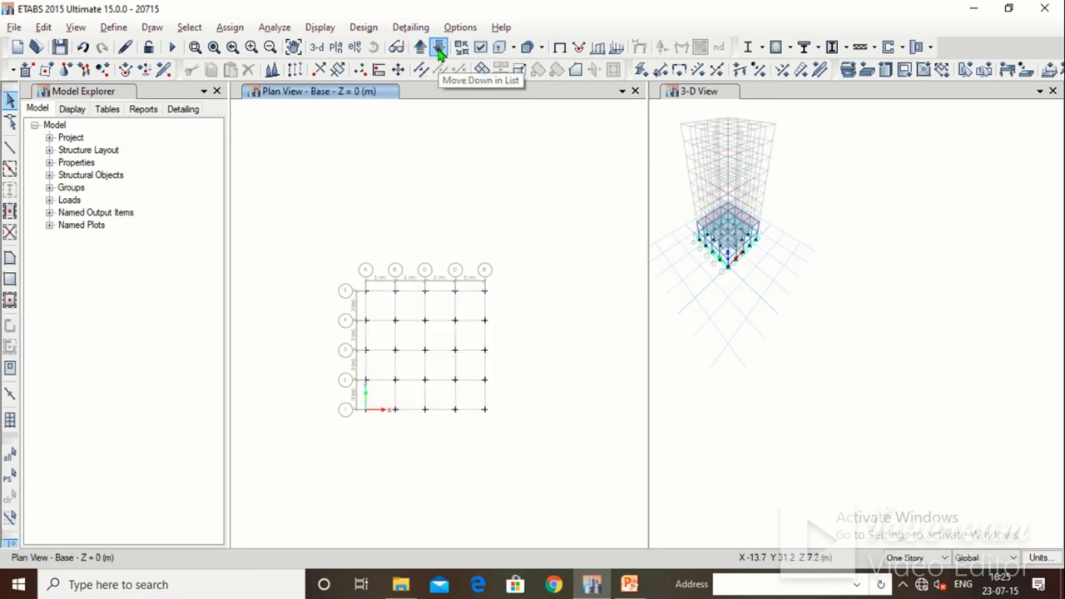
left_click(438, 48)
left_click(438, 47)
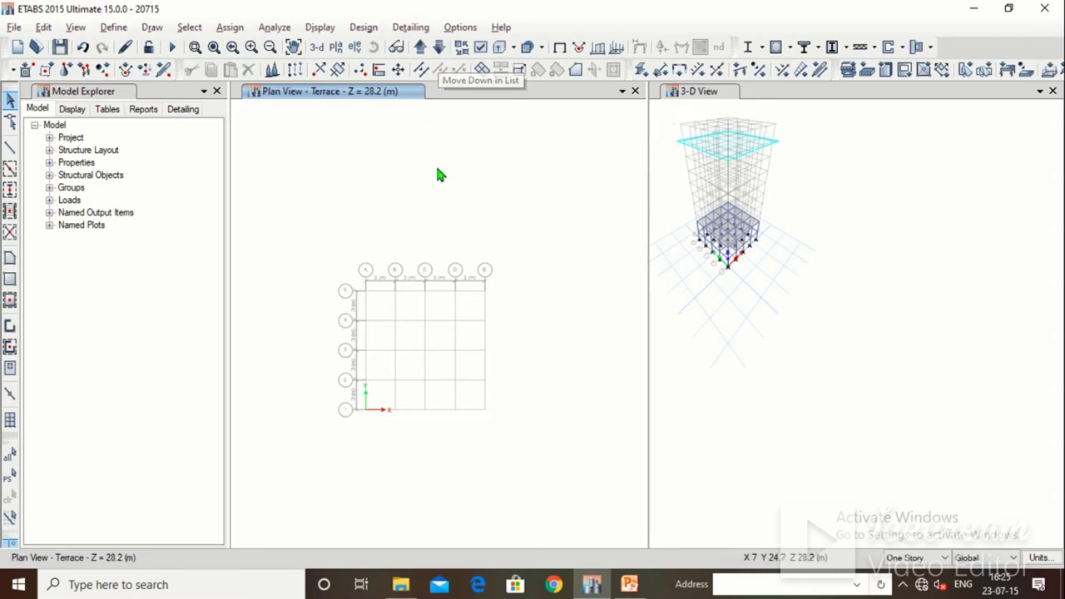
left_click(10, 169)
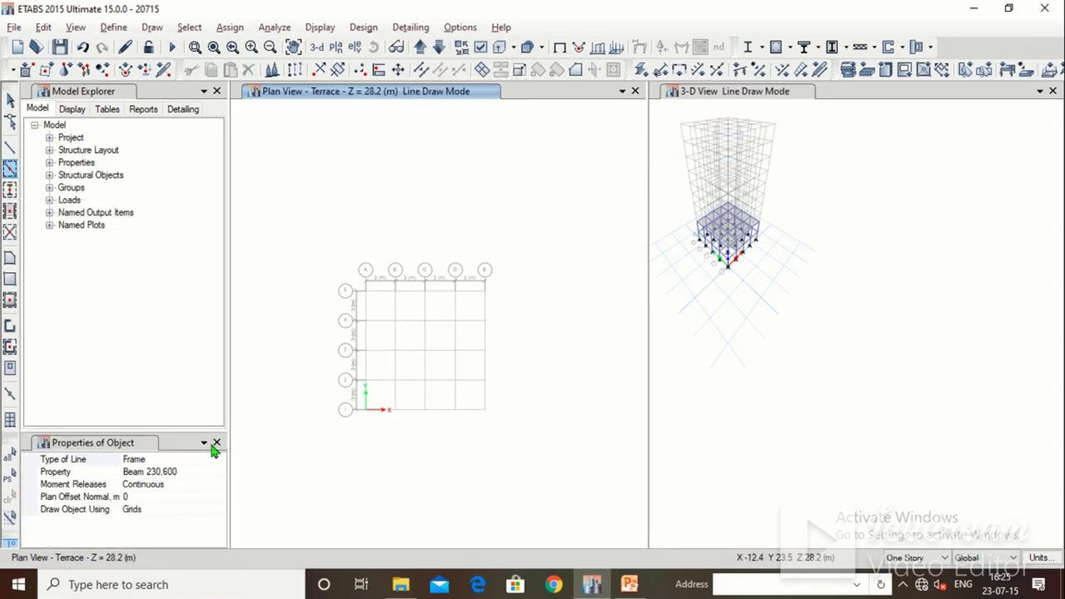
left_click_drag(350, 275, 527, 457)
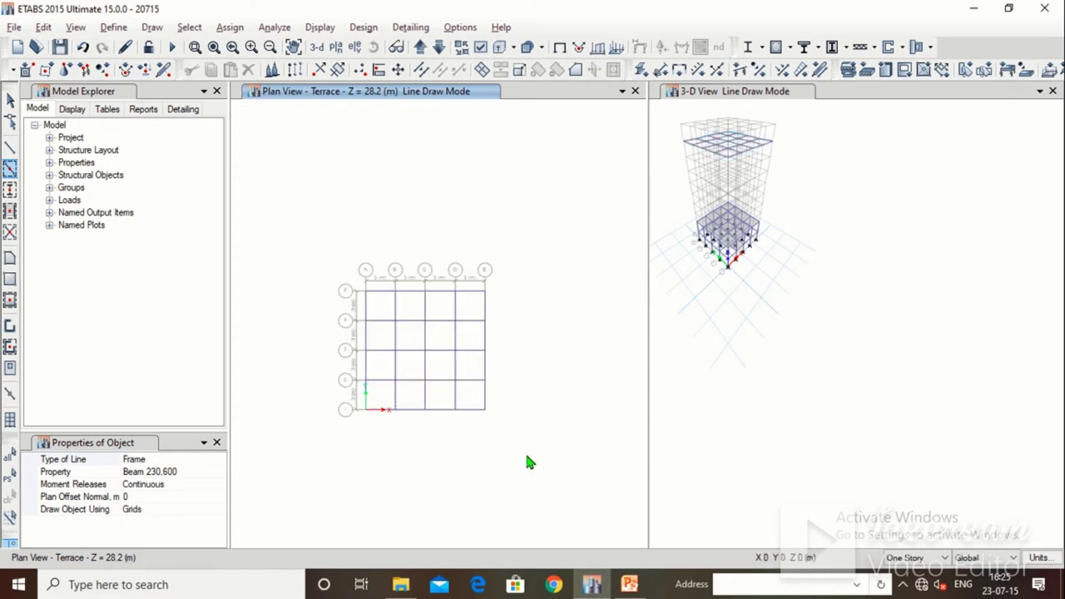
left_click(10, 191)
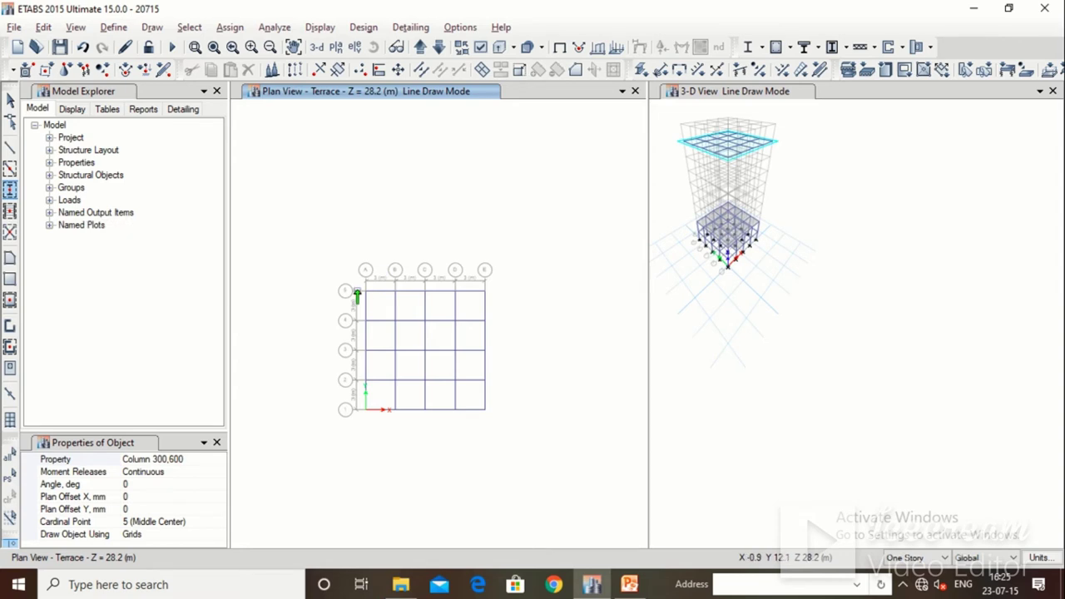
left_click_drag(359, 293, 540, 478)
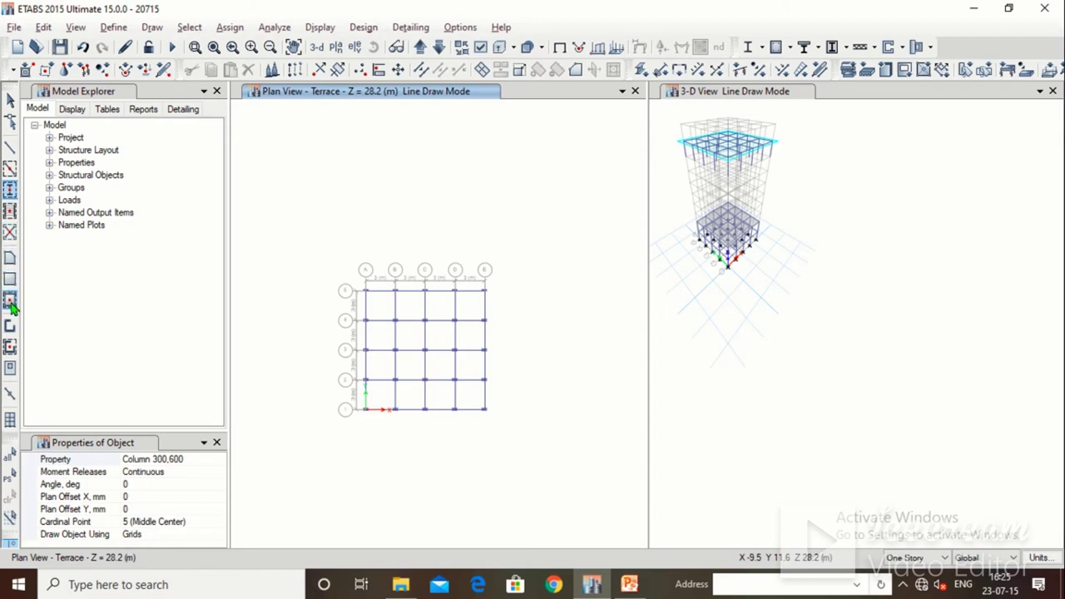
Step: Draw Slab150 floor panels in all sixteen grid bays of the Terrace plan at Z = 28.2 m
left_click(10, 301)
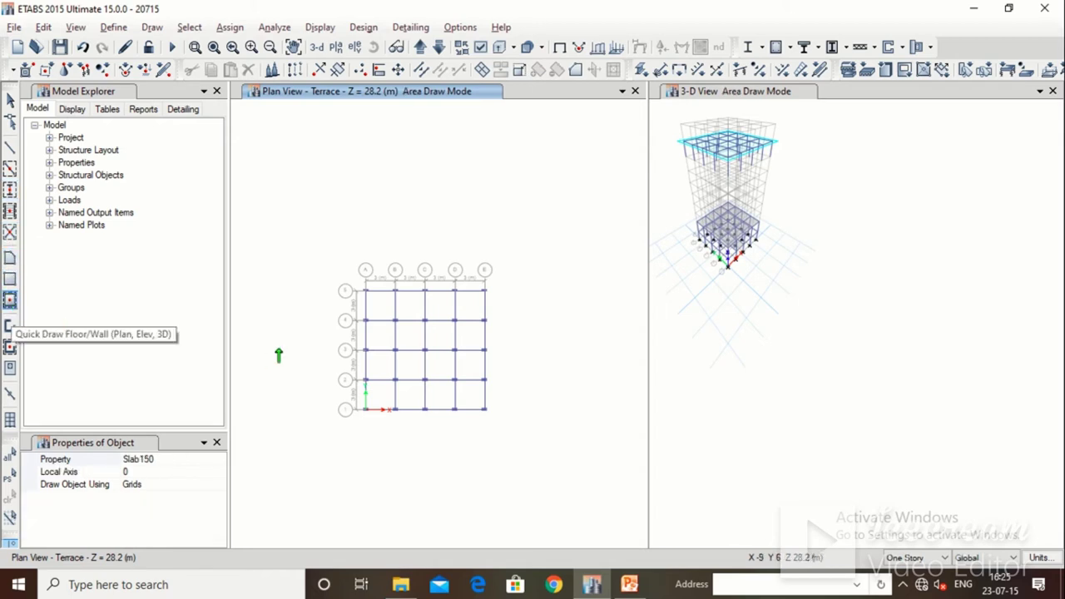
left_click(375, 319)
left_click(413, 317)
left_click(439, 317)
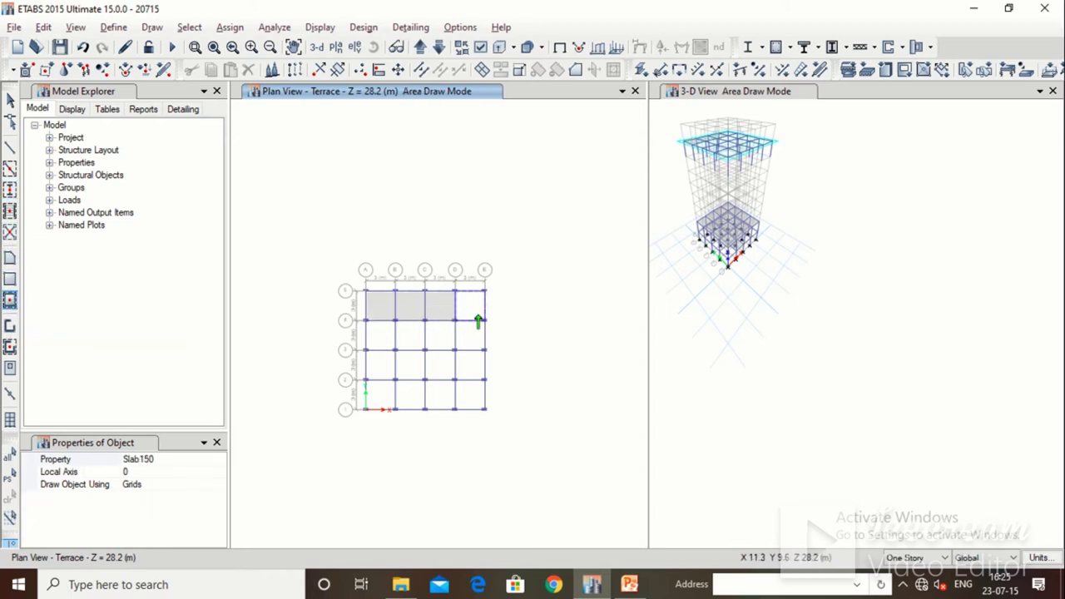
left_click(477, 317)
left_click(387, 343)
left_click(416, 341)
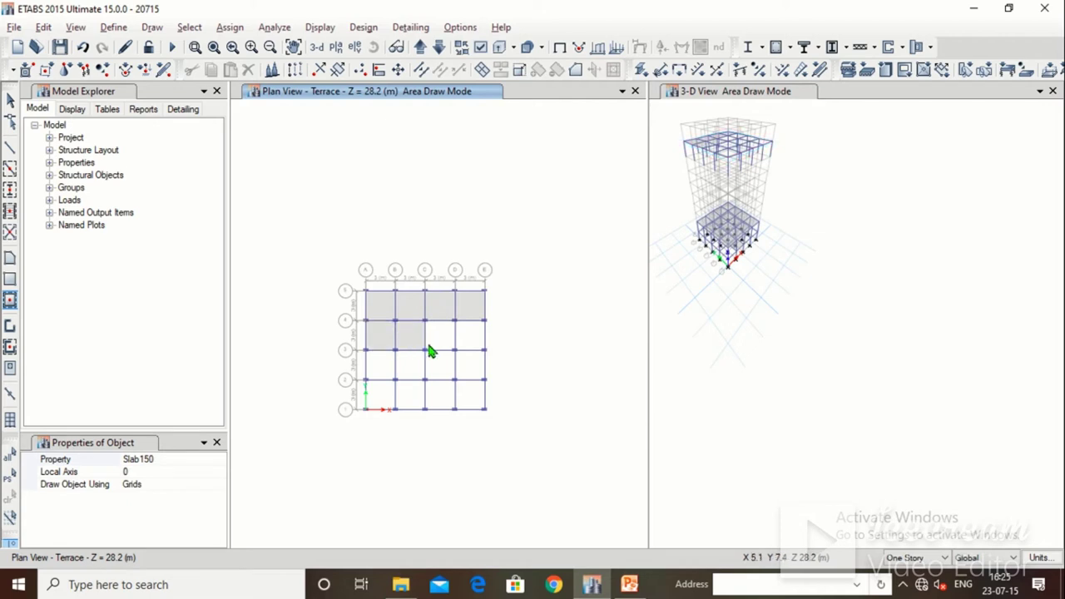
left_click(445, 345)
left_click(467, 345)
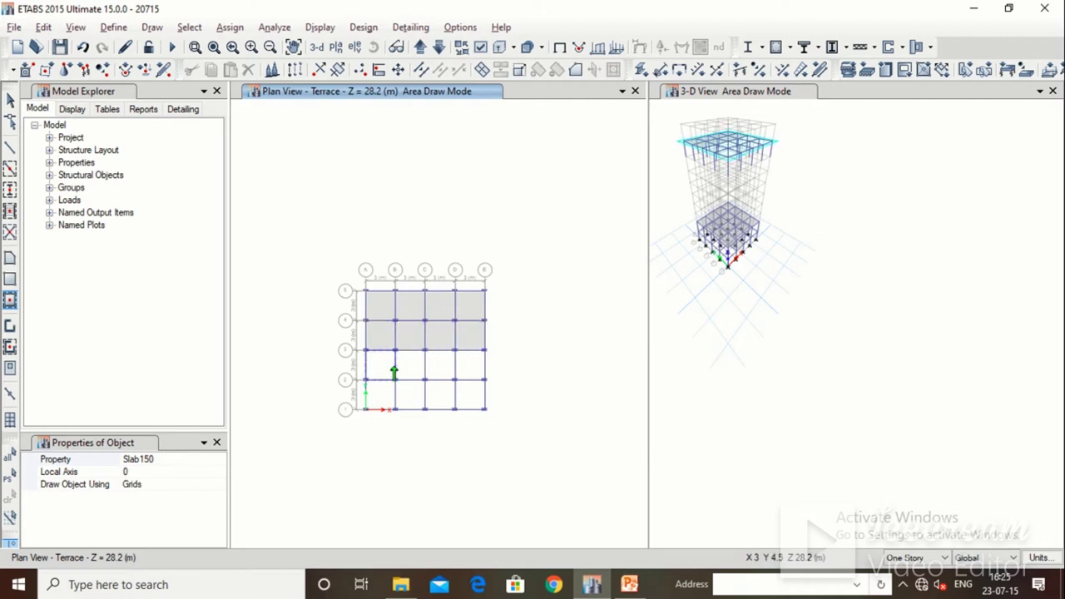
left_click(394, 370)
left_click(416, 375)
left_click(442, 373)
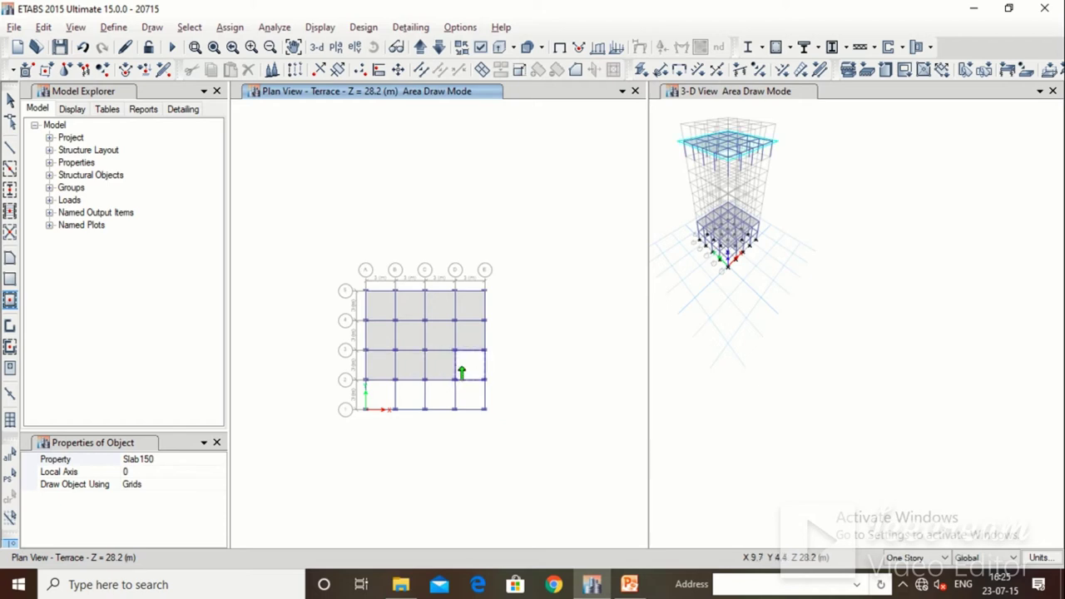
left_click(464, 367)
left_click(380, 399)
left_click(409, 405)
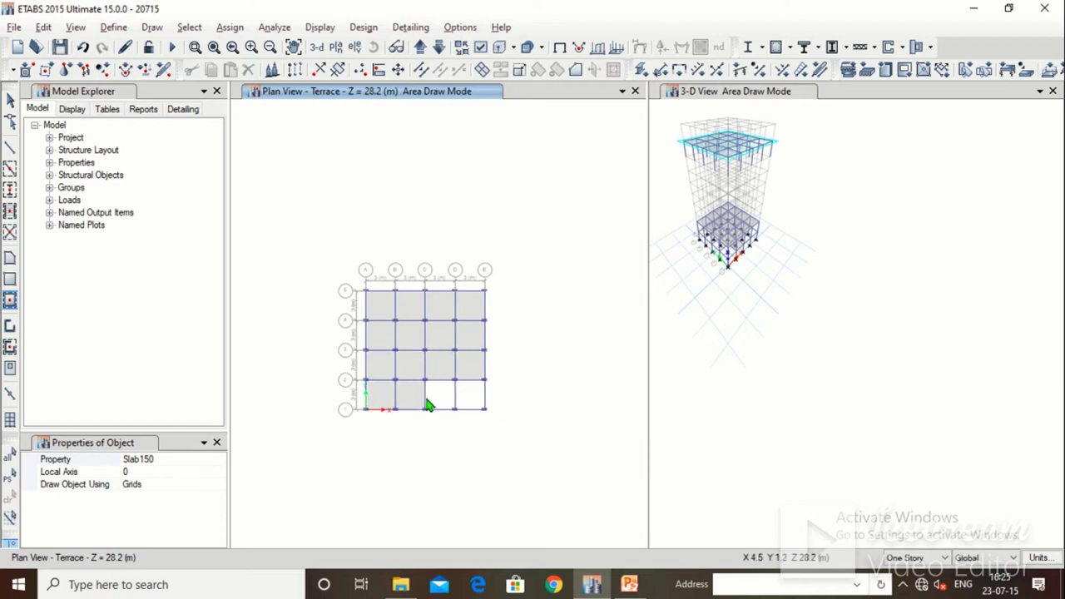
left_click(428, 405)
left_click(466, 405)
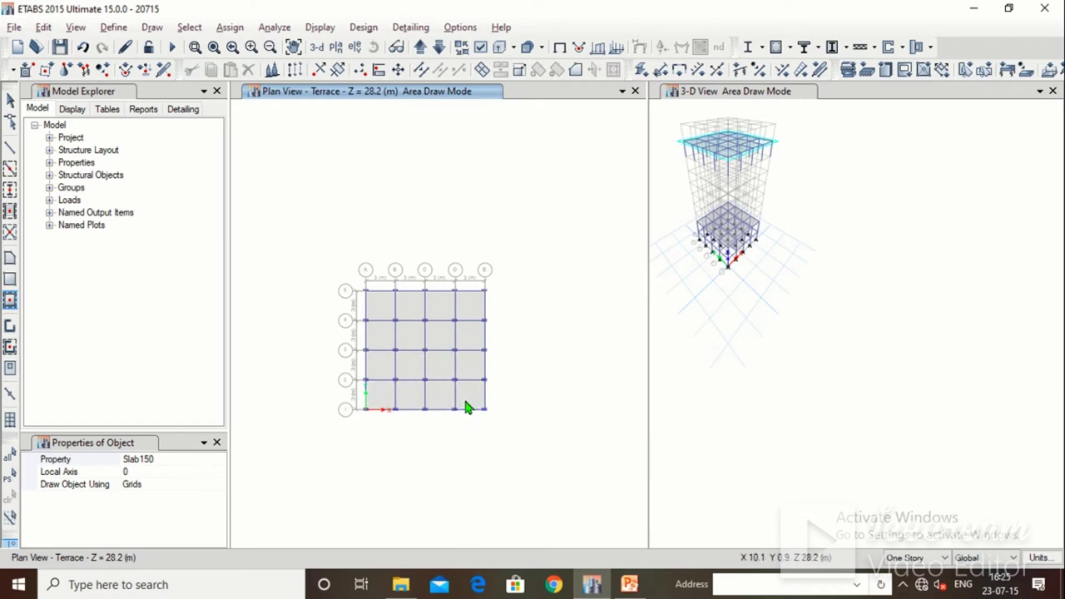
Step: On the Water Tank plan at Z = 31.2 m, draw Beam 230,600 beams around bay B-C between grids 1 and 2
left_click(439, 48)
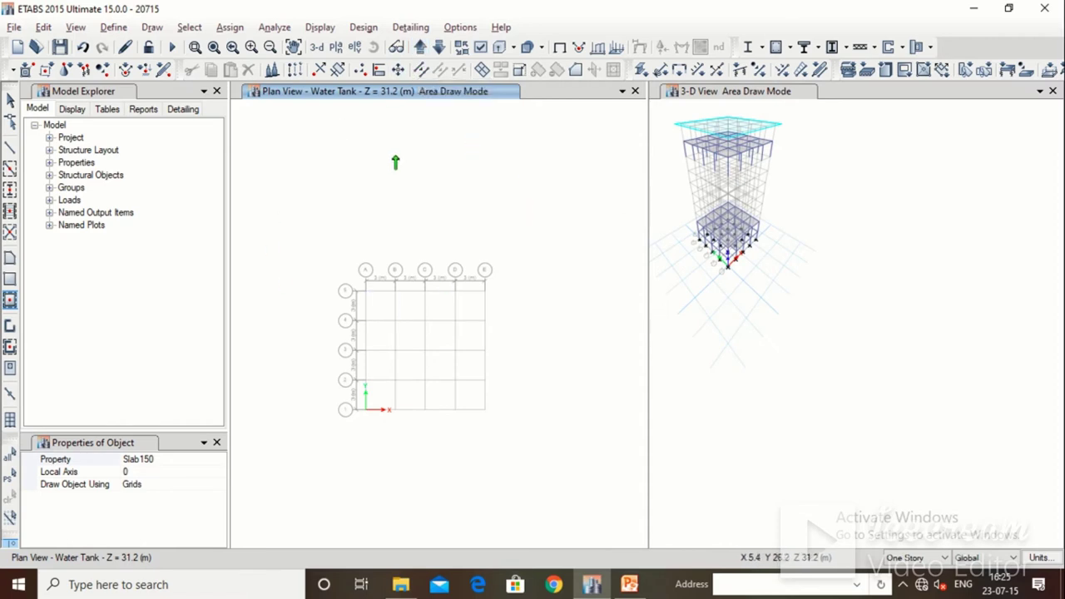
left_click(10, 169)
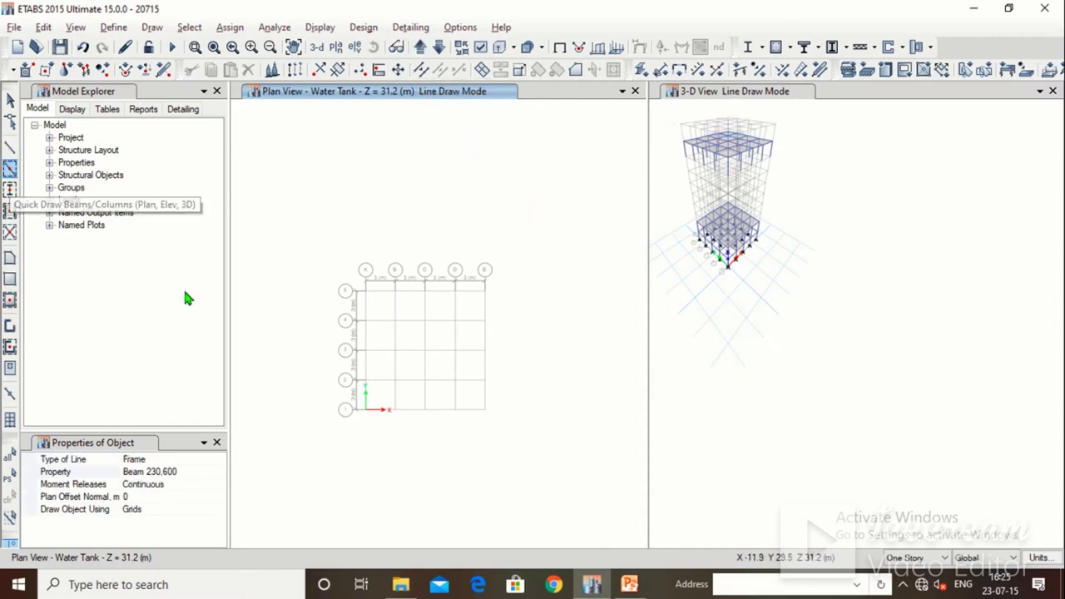
left_click(410, 384)
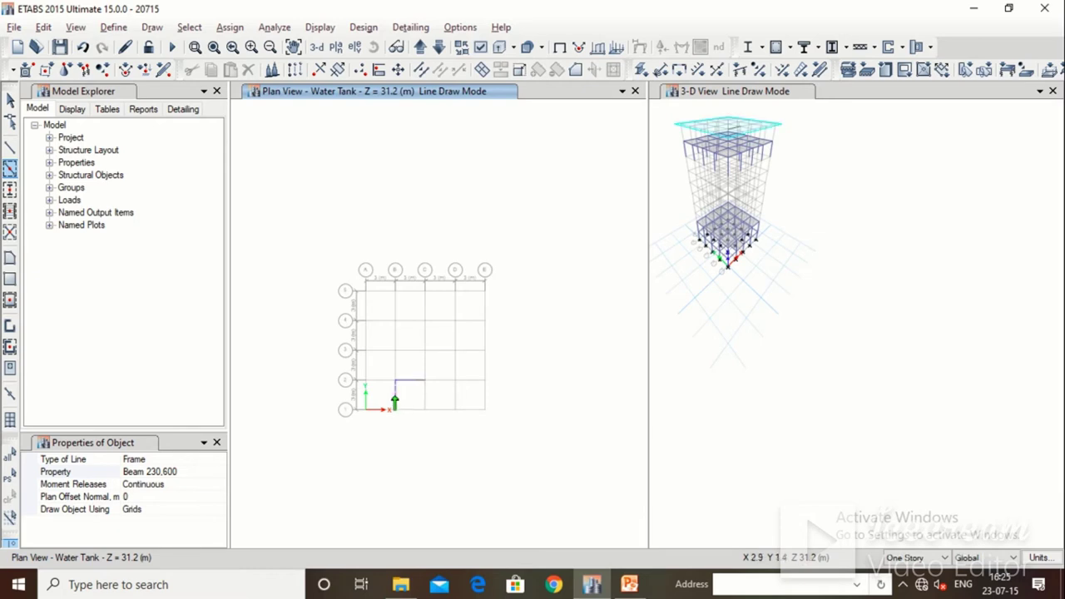
left_click(423, 399)
left_click(410, 410)
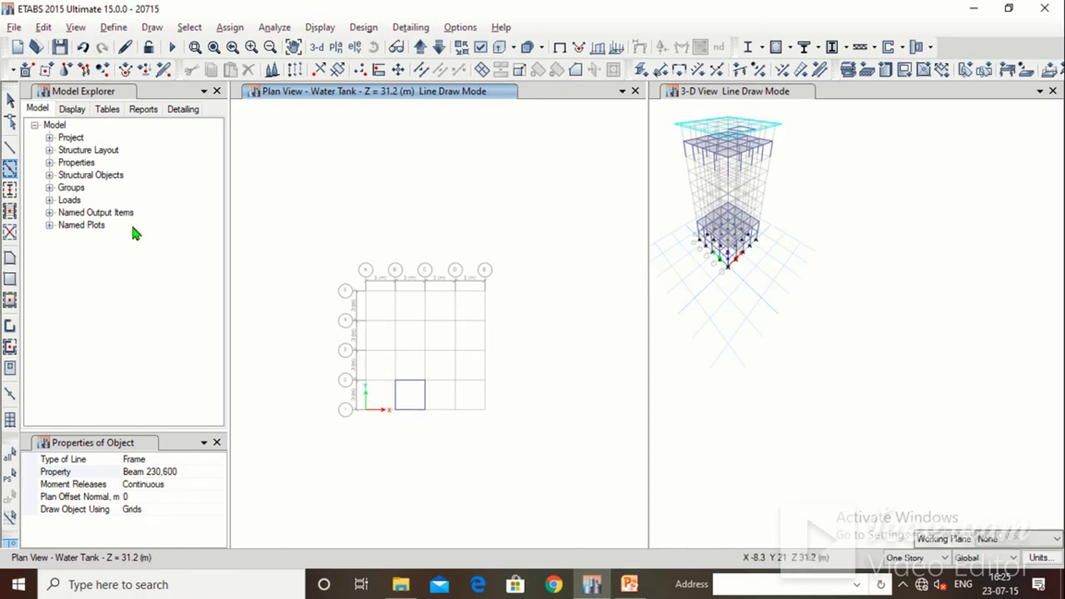
Step: Draw Column 300,600 columns at the four corners of bay B-C, grids 1-2, on the Water Tank plan
left_click(10, 190)
scroll(406, 409, "up", 3)
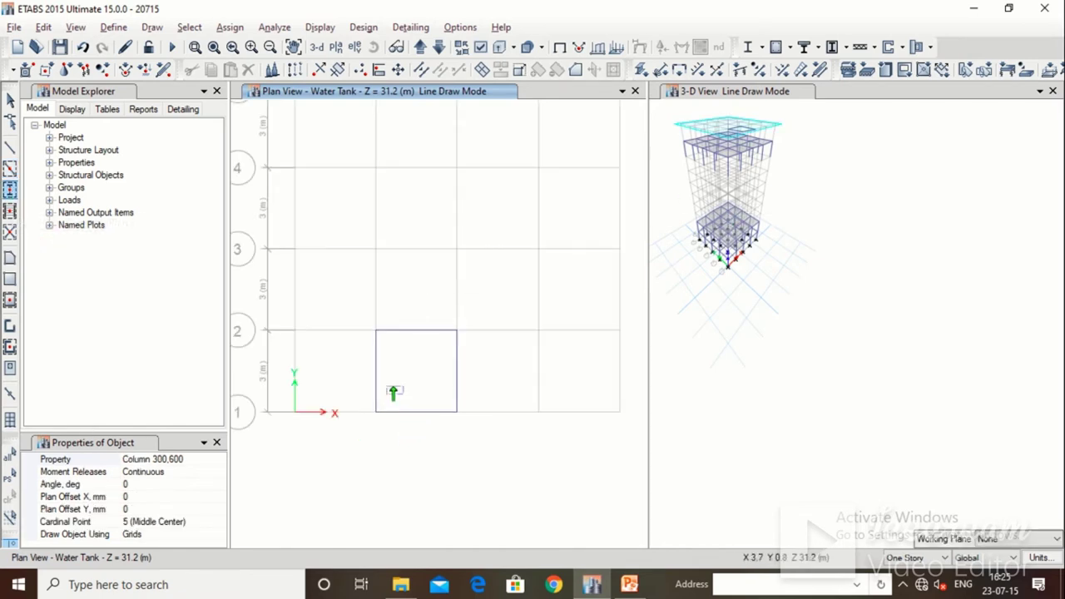
left_click(375, 332)
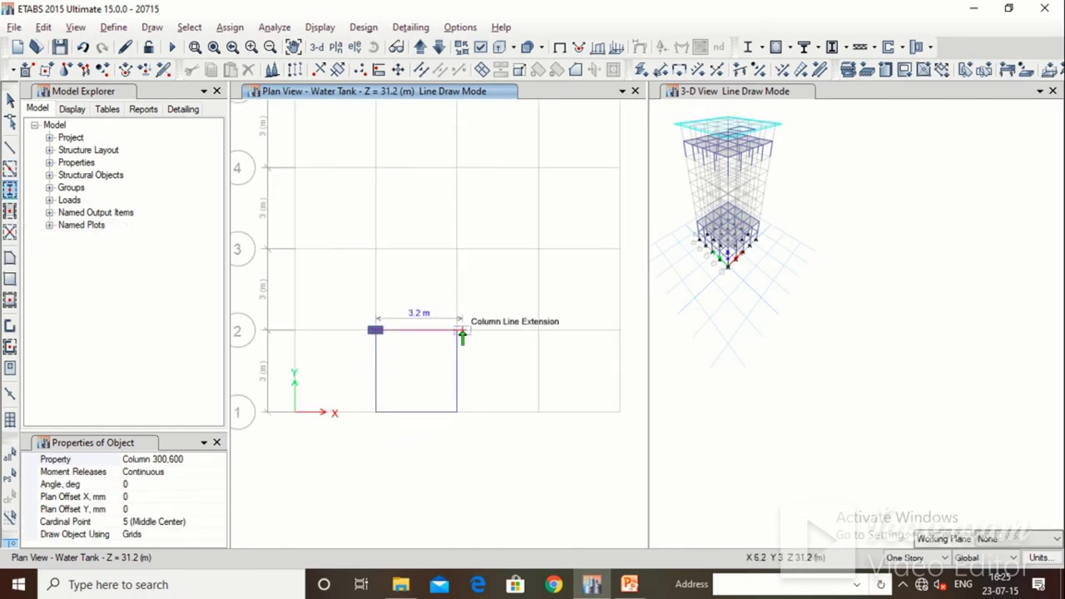
left_click(457, 330)
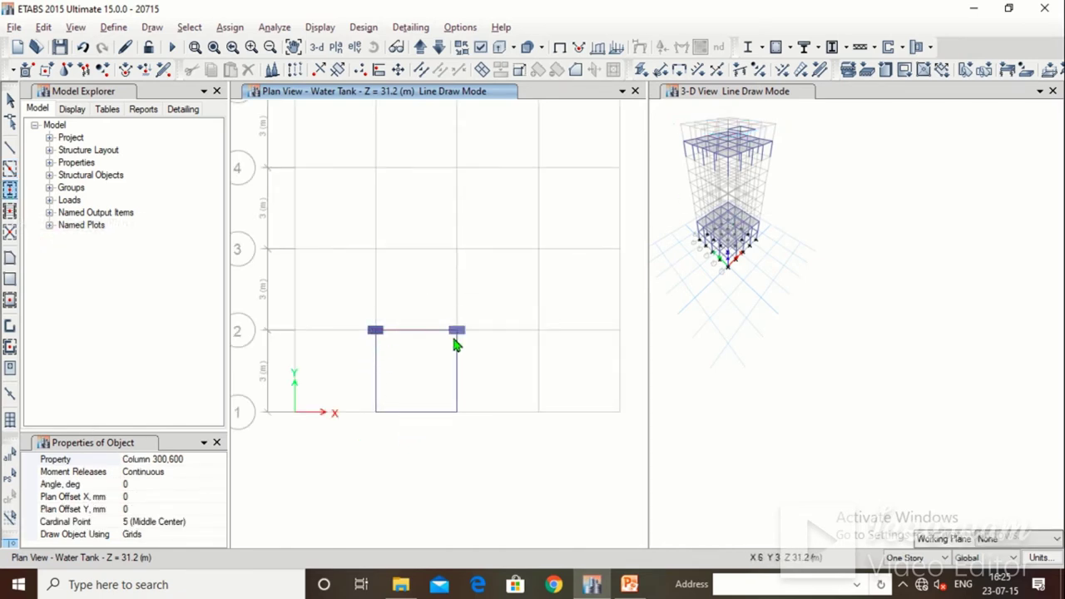
left_click(377, 414)
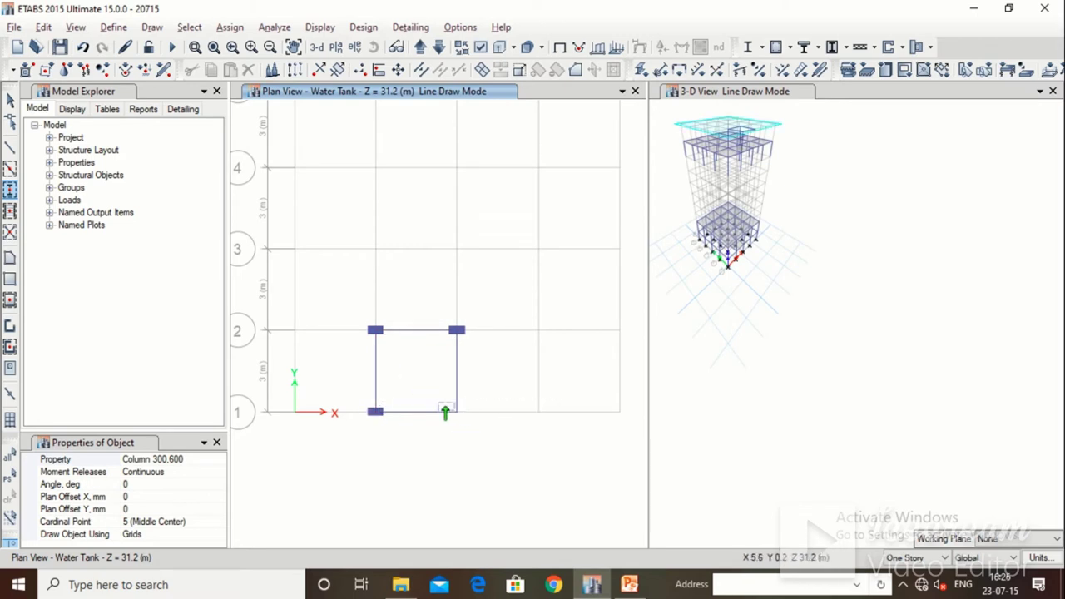
left_click(457, 416)
Step: Fill bay B-C between grids 1 and 2 of the Water Tank plan with a Slab150 panel and end drawing
left_click(10, 299)
left_click(442, 396)
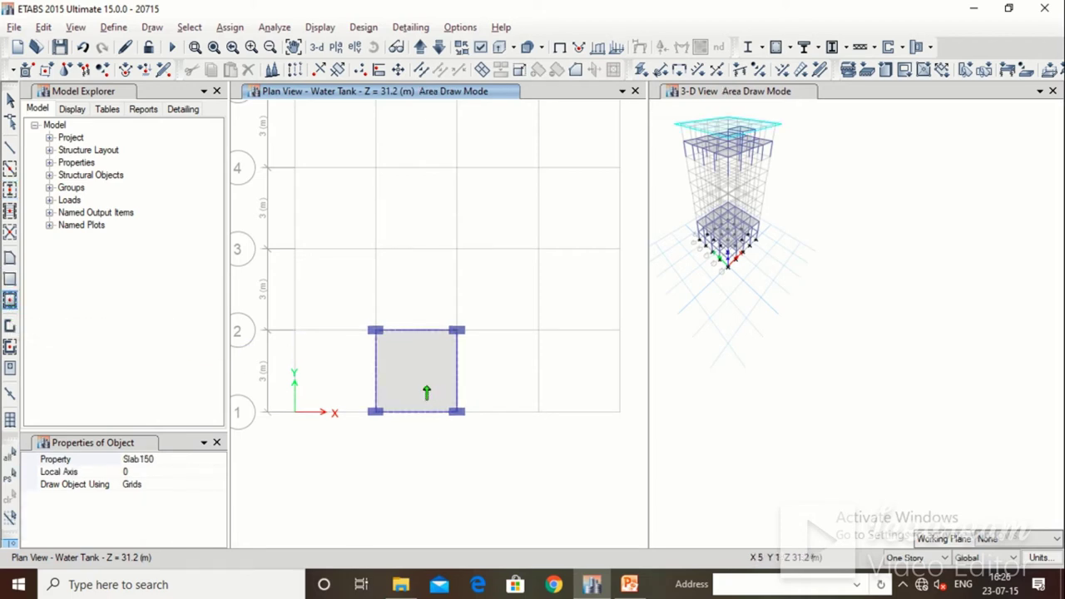
scroll(424, 398, "down", 3)
key("Escape")
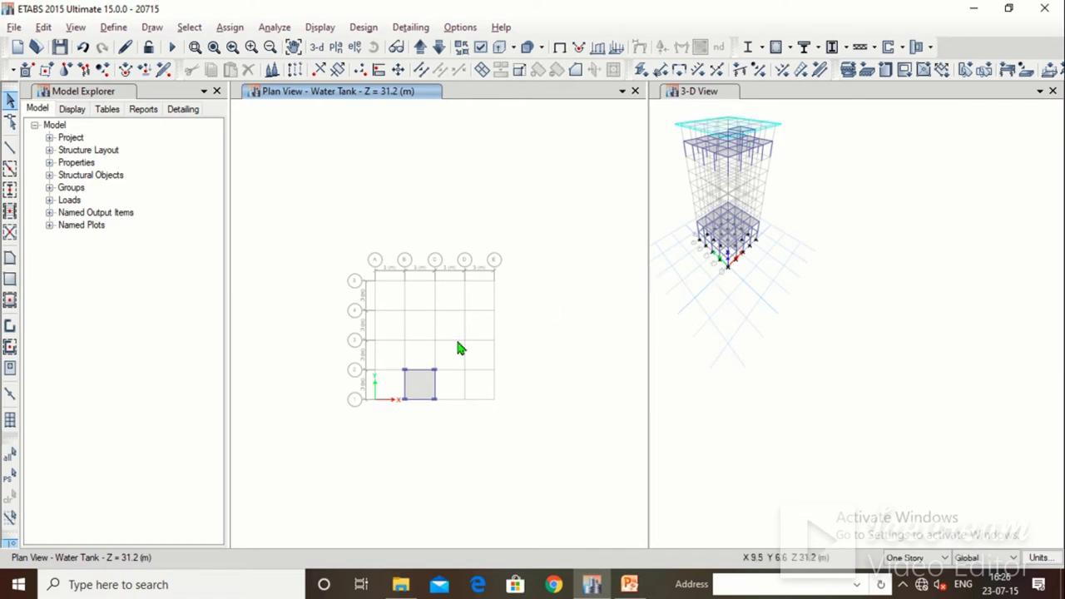
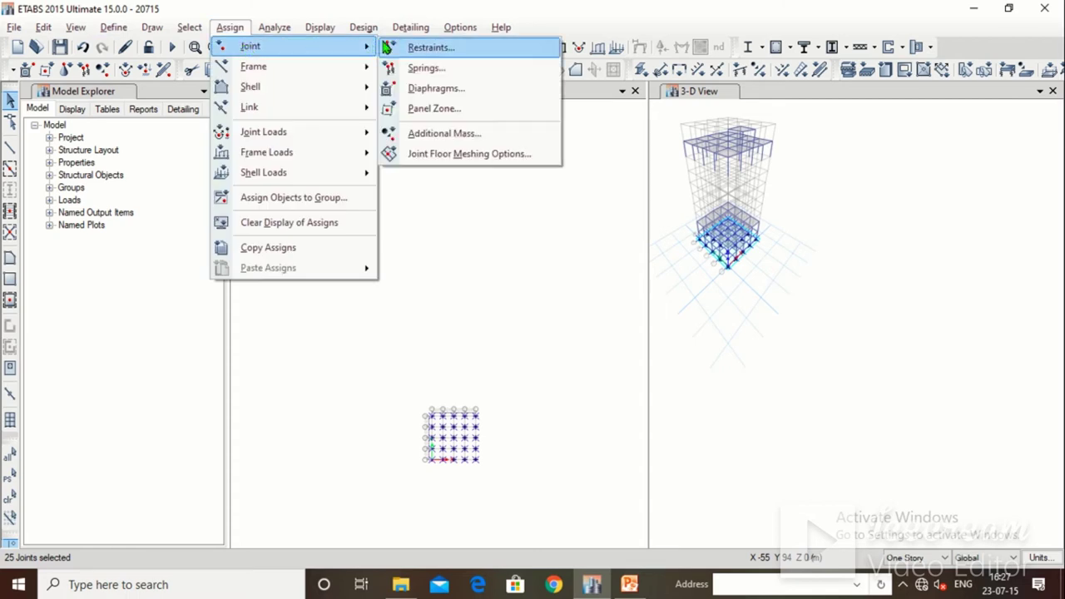
Step: Assign fixed restraints, with all translations and rotations restrained, to the selected joints on the Base plan
left_click(431, 47)
left_click(477, 347)
left_click(608, 383)
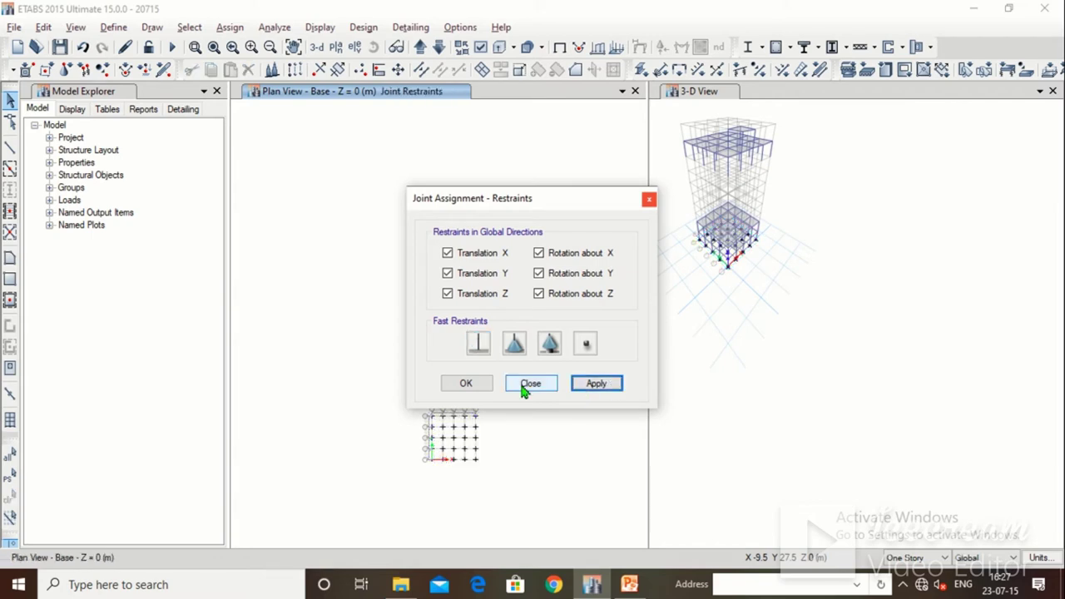
left_click(466, 383)
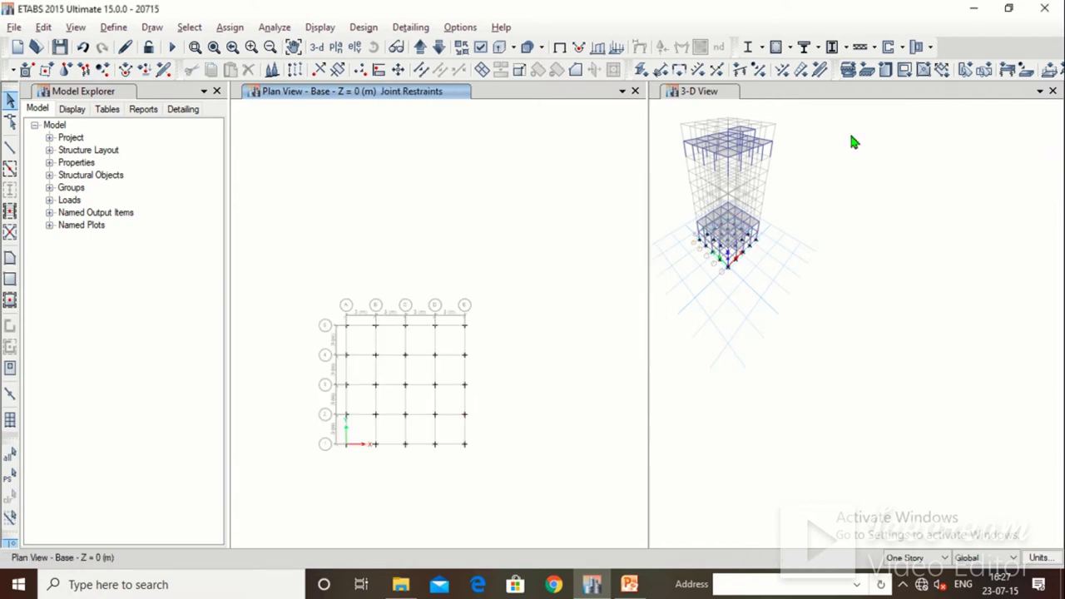
Step: Show the story 1 plan at Z = 7.2 m and select all beams of story 1 through its structural objects
left_click(420, 48)
left_click(420, 48)
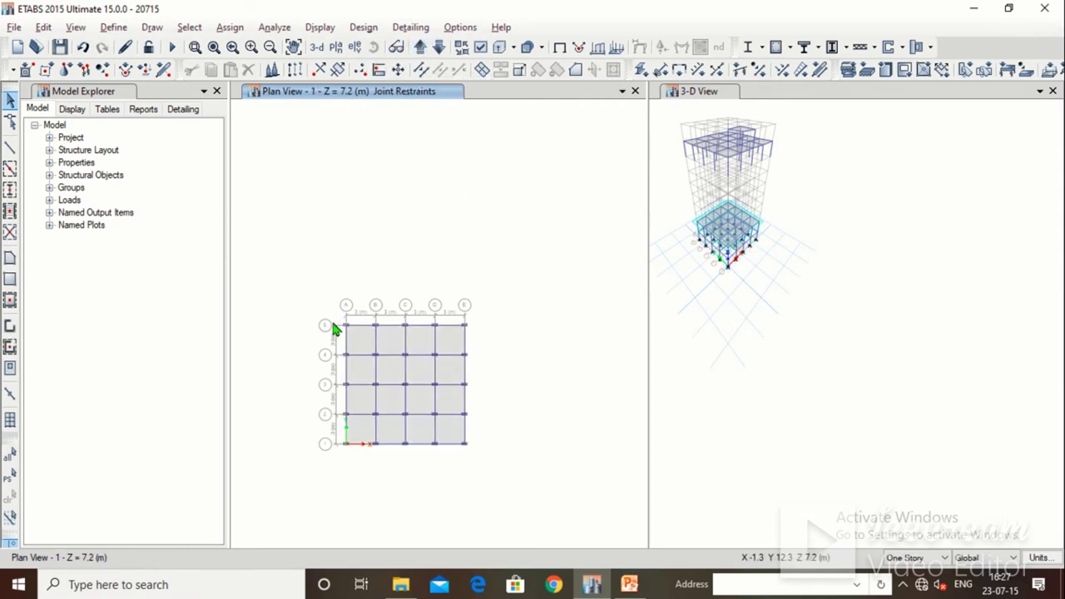
left_click(50, 175)
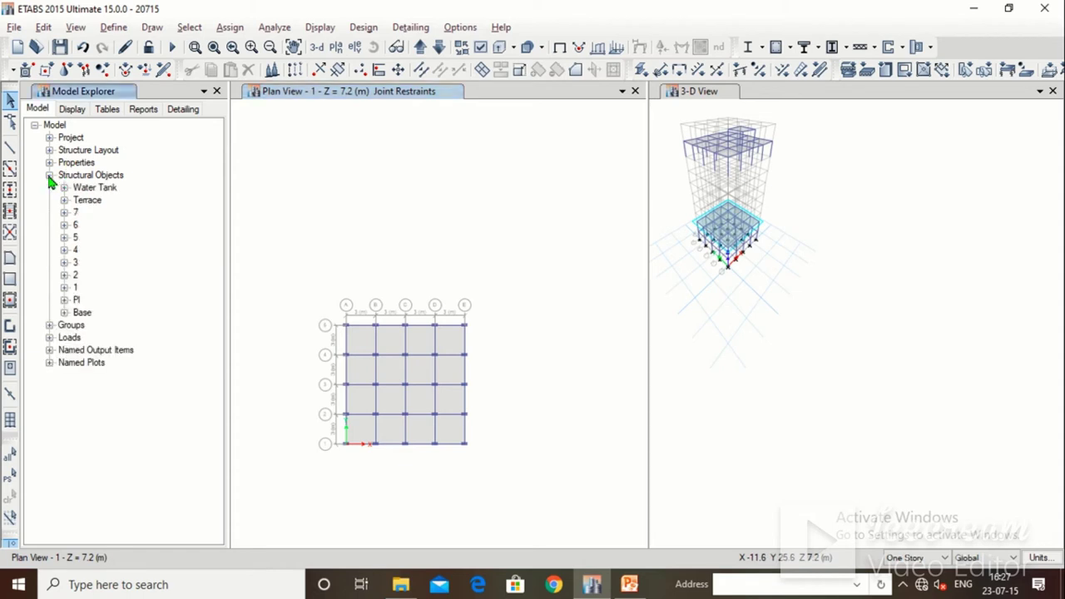
left_click(65, 288)
left_click(100, 325)
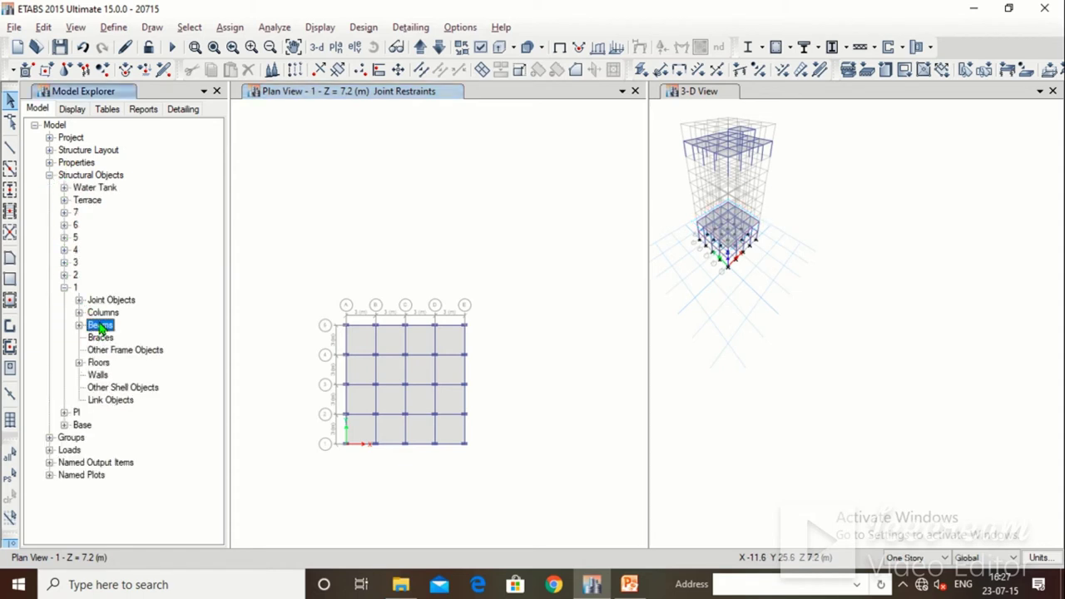
right_click(100, 325)
left_click(118, 337)
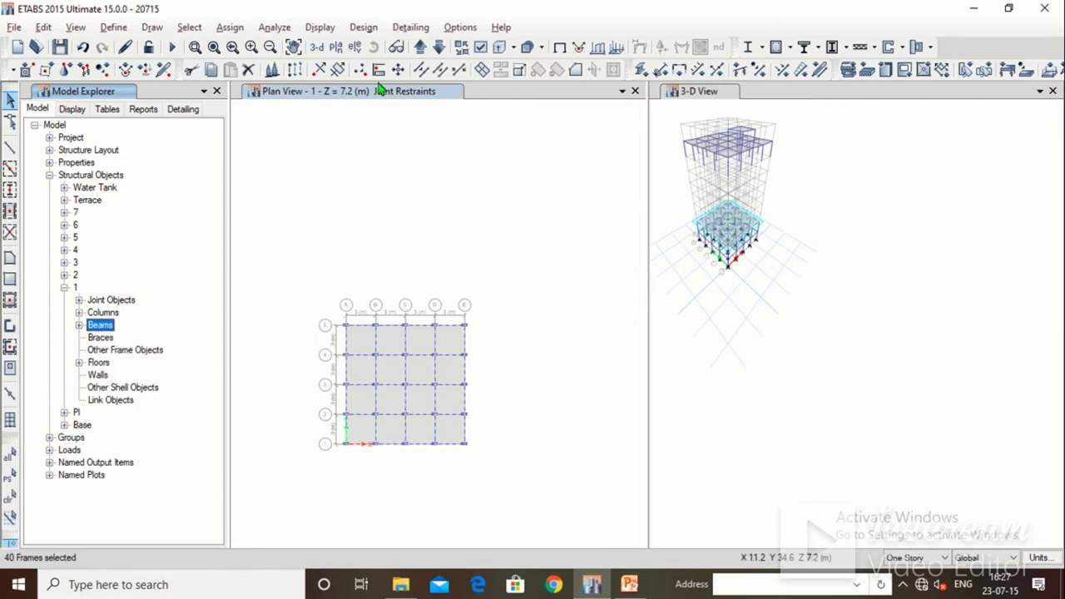
Step: Open the distributed frame load assignment for the selected story 1 beams
left_click(229, 26)
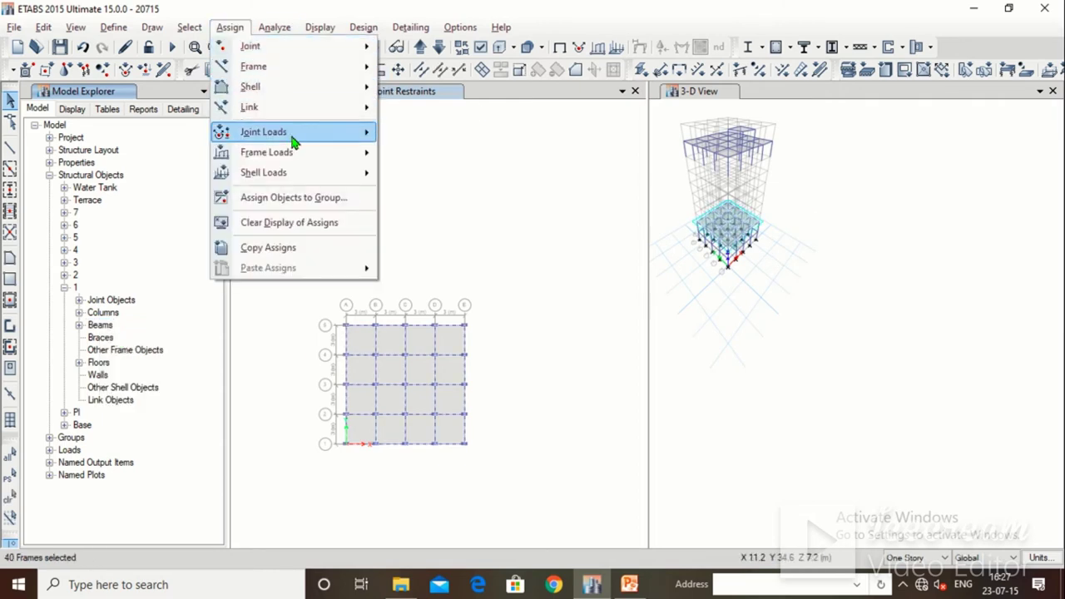
mouse_move(301, 153)
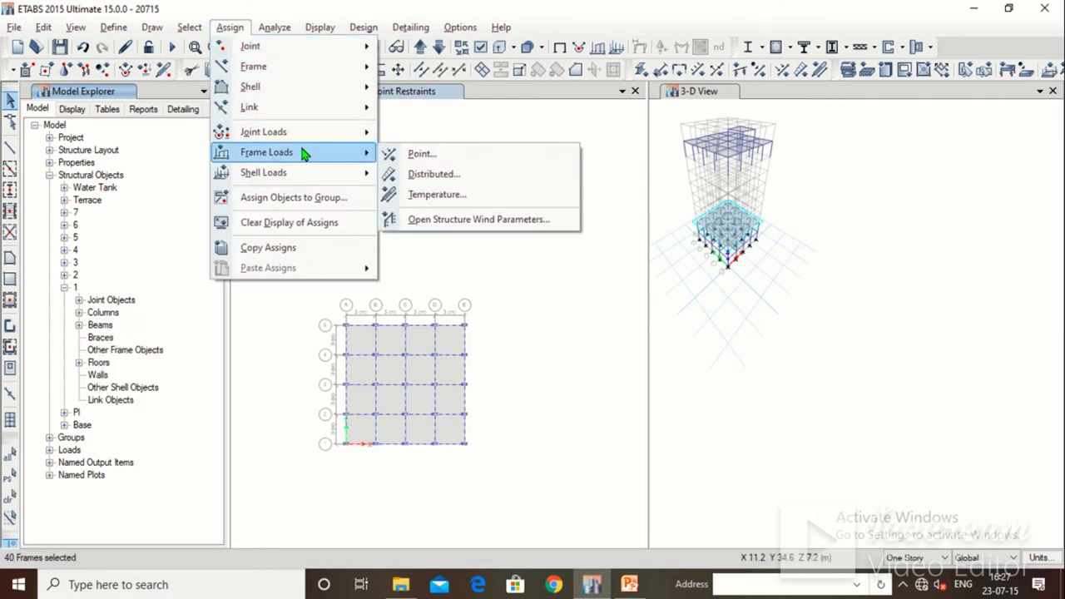
left_click(428, 174)
Step: Switch to PowerPoint and examine the 1st floor wall height diagram and wall load calculation on slides 5 and 6
left_click(628, 584)
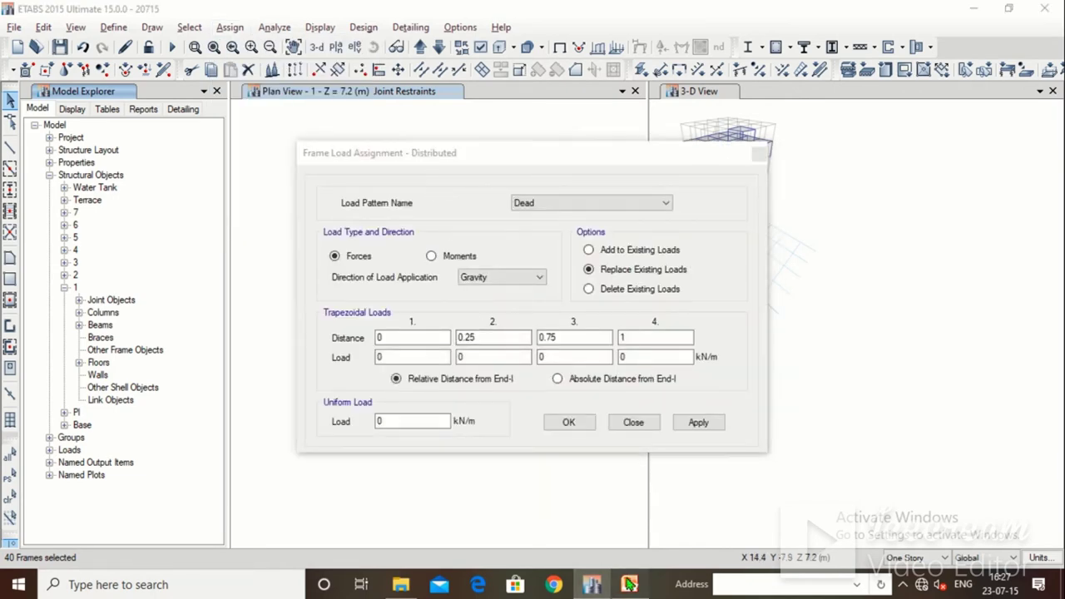
left_click(95, 408)
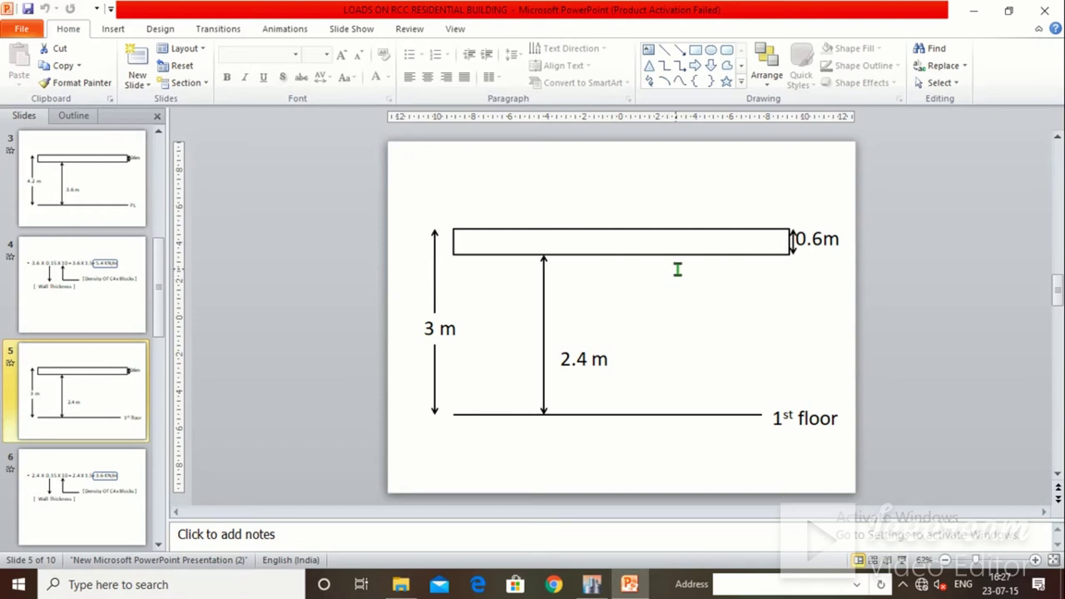
left_click(104, 496)
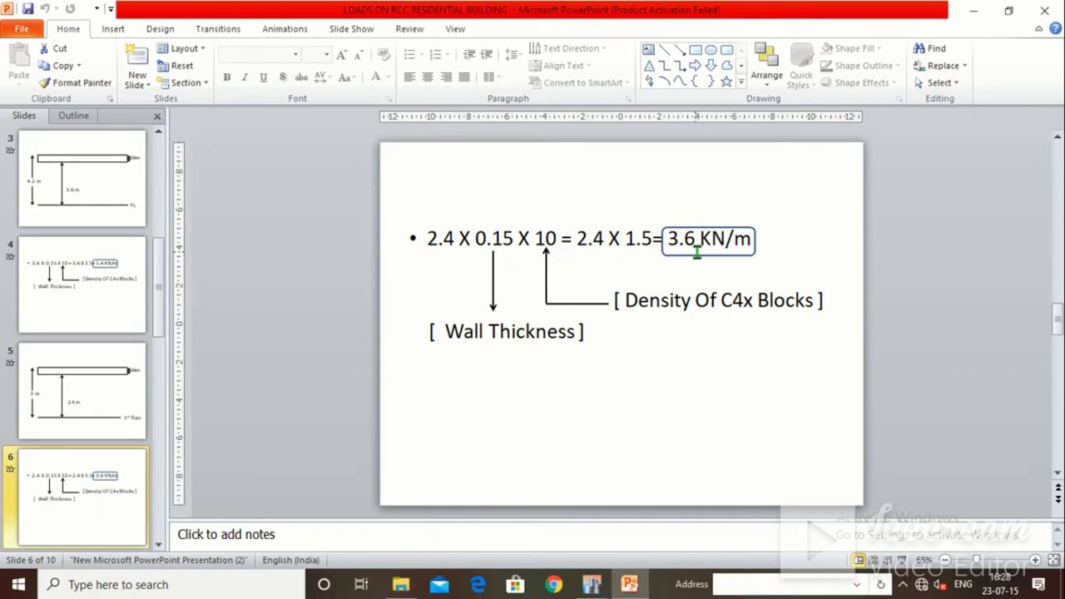
Step: Back in ETABS, assign a uniform gravity load of 3.6 kN/m under the SIDL load pattern to the selected story 1 beams
left_click(591, 584)
double_click(404, 422)
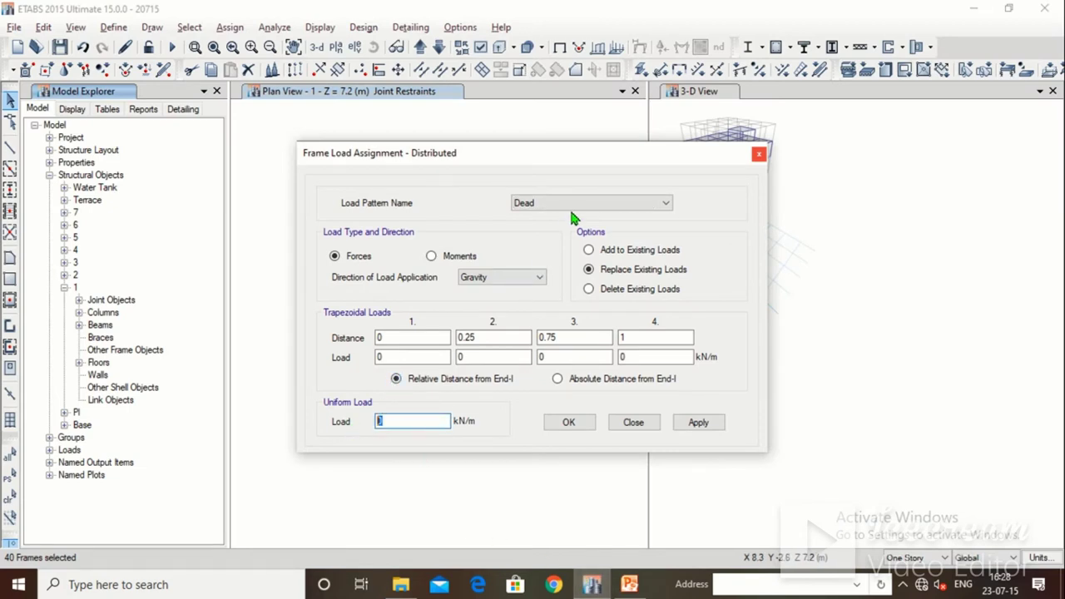
left_click(572, 203)
left_click(566, 235)
double_click(420, 422)
type("3.6")
left_click(691, 422)
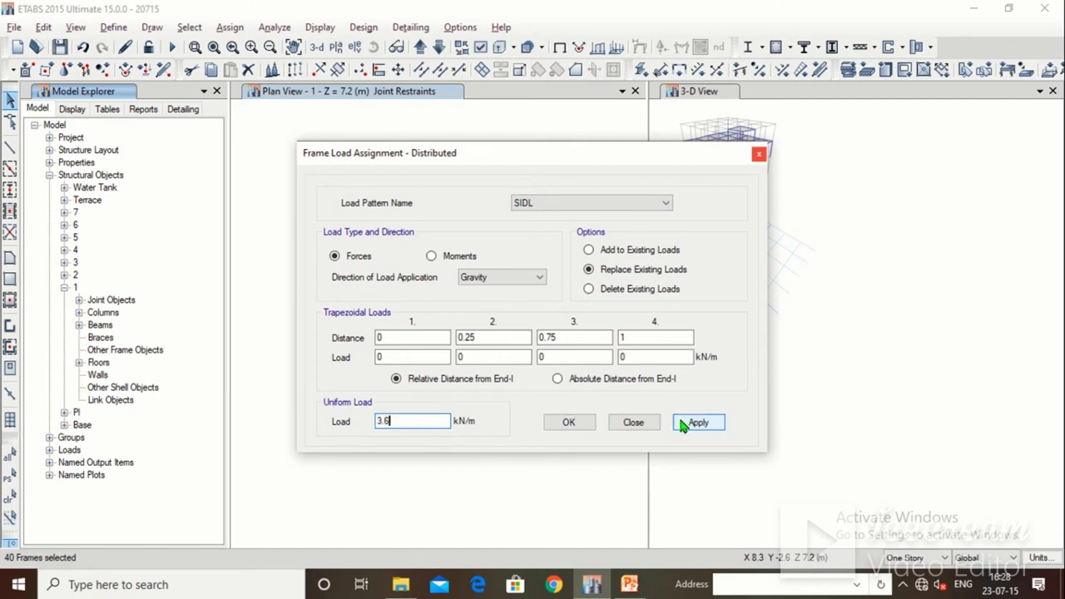
left_click(568, 422)
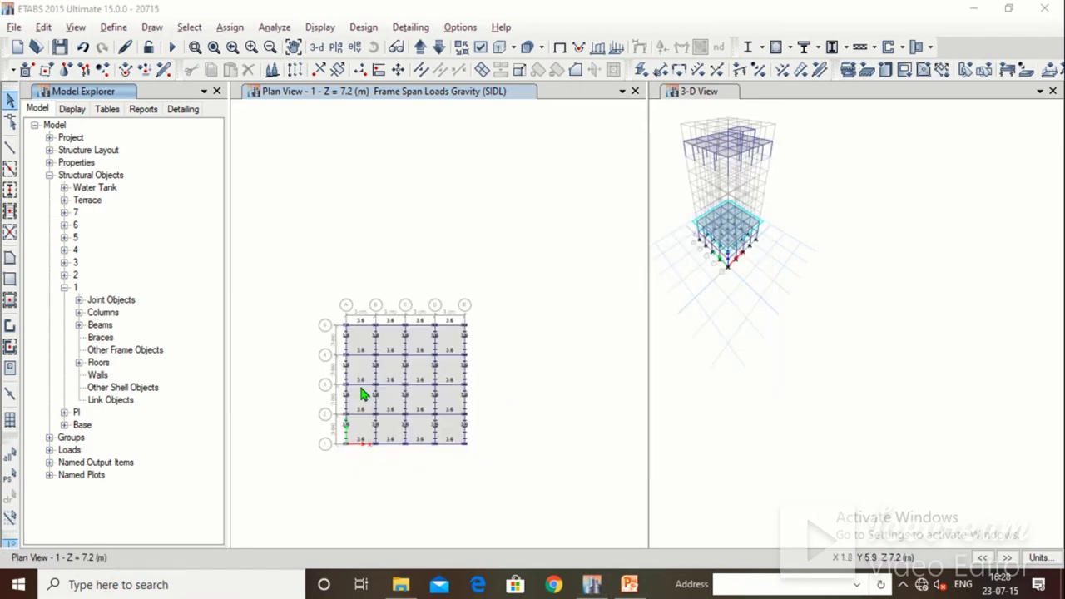
scroll(366, 392, "up", 3)
scroll(358, 395, "down", 3)
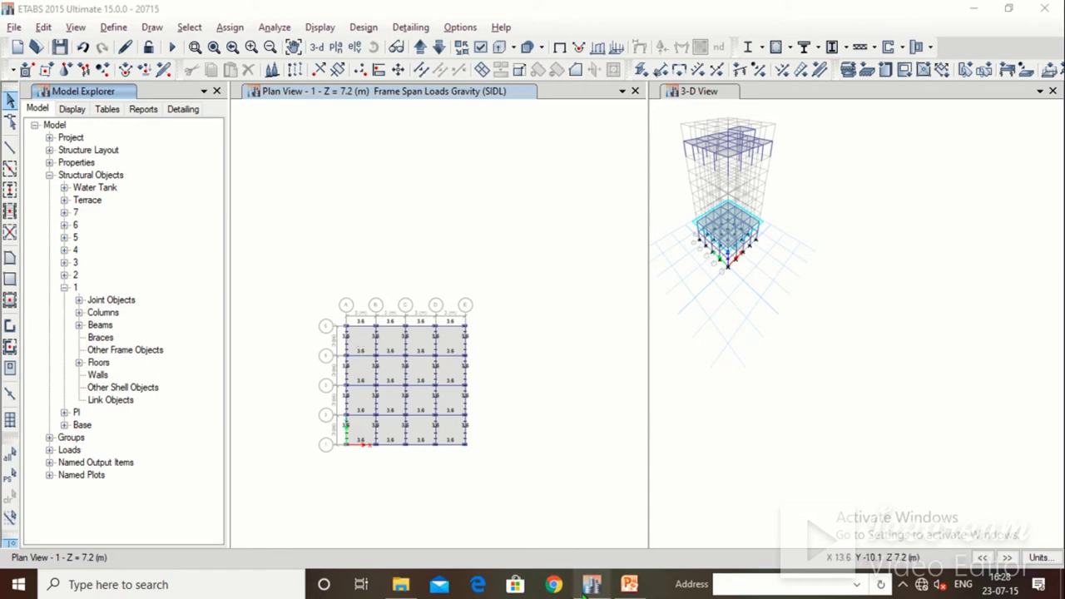
Step: Switch to PowerPoint and examine the dead load values for the room types and staircase on slide 7
left_click(629, 584)
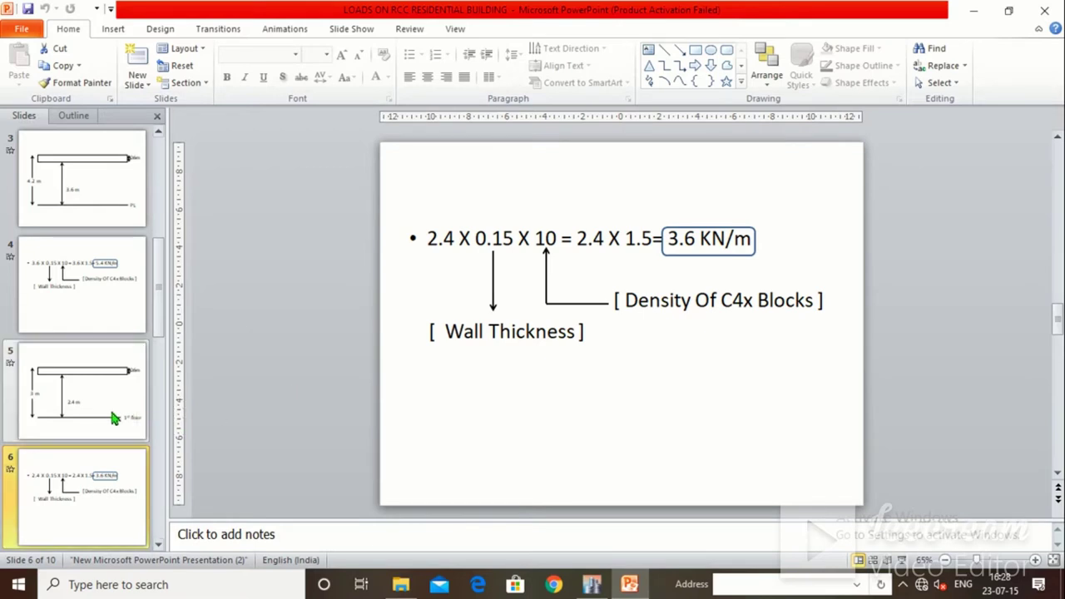
scroll(108, 416, "down", 2)
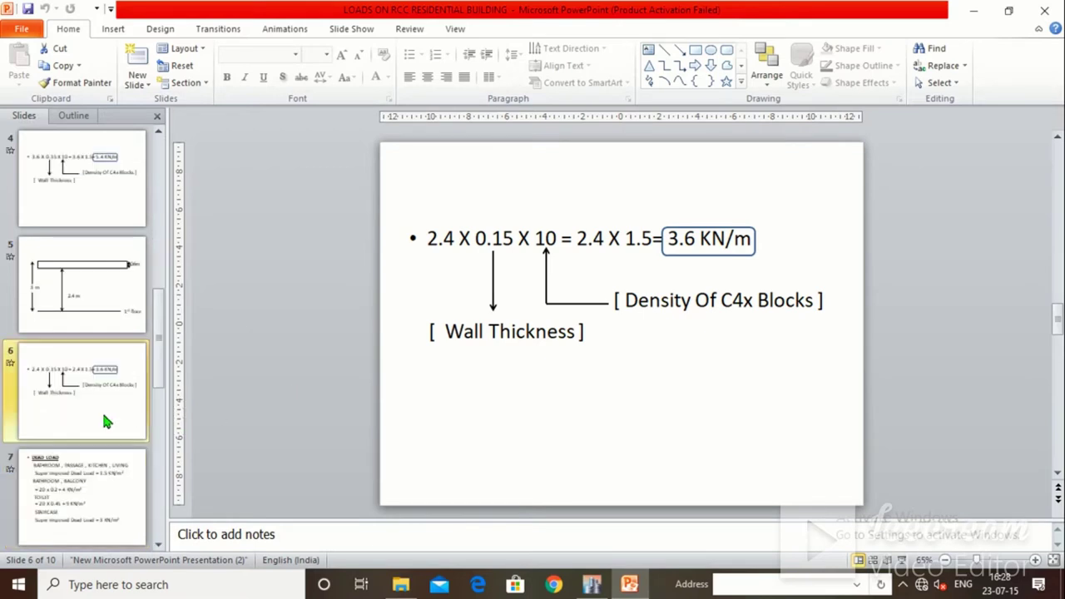
left_click(99, 486)
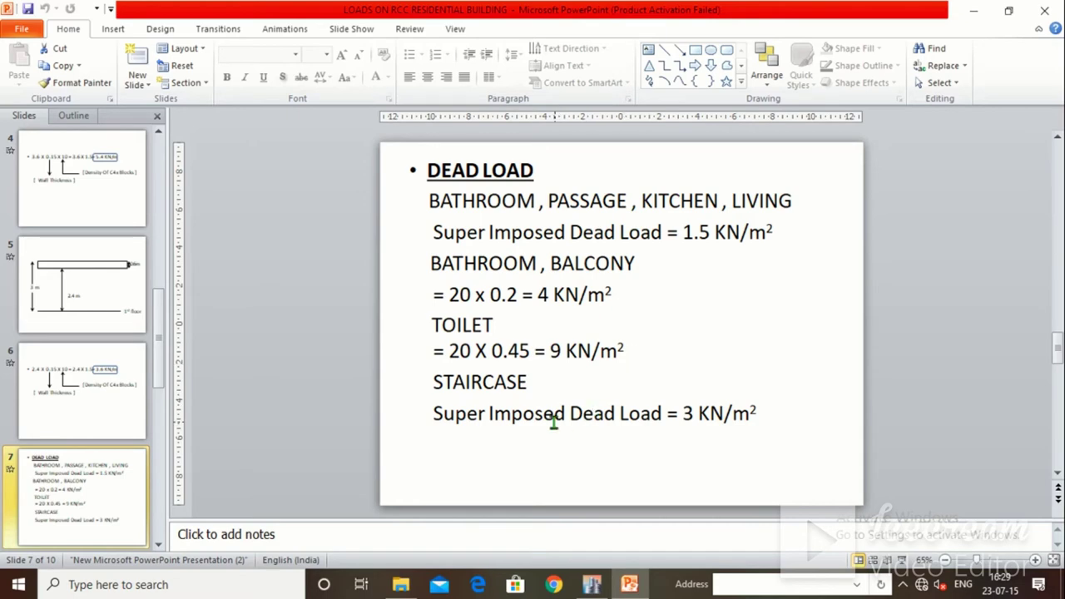
scroll(33, 449, "down", 1)
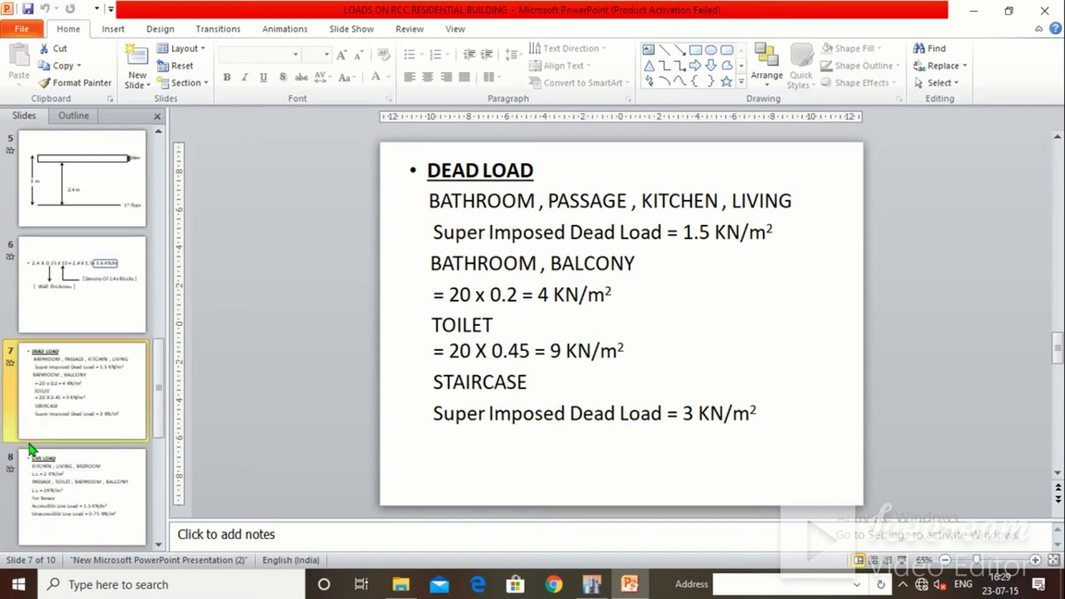
left_click(55, 467)
left_click(59, 411)
Step: Back in ETABS, select all floor slabs of story 1 through its structural objects
left_click(592, 584)
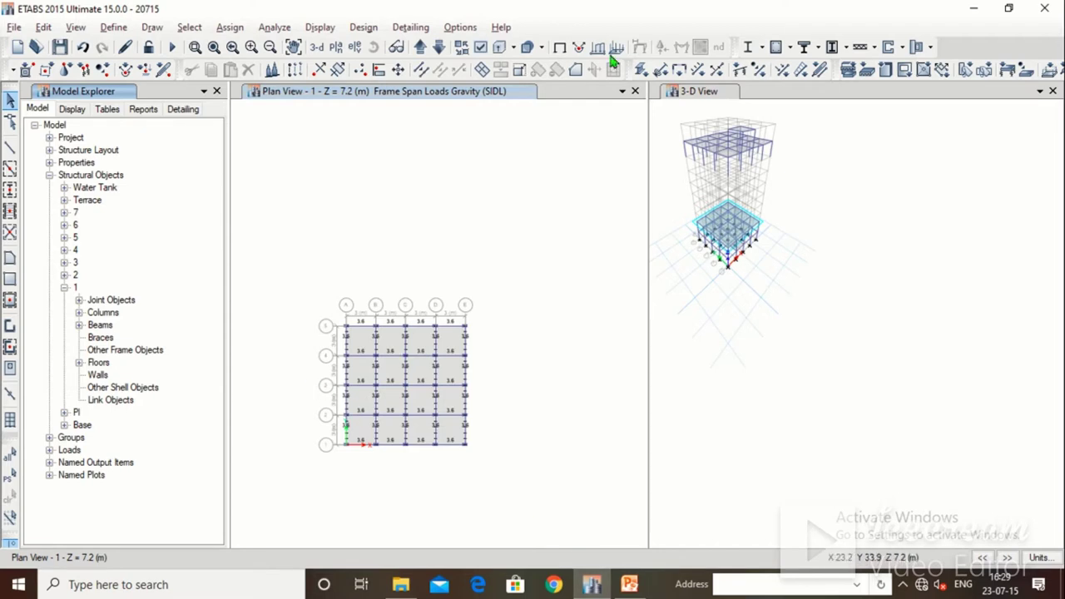
left_click(96, 364)
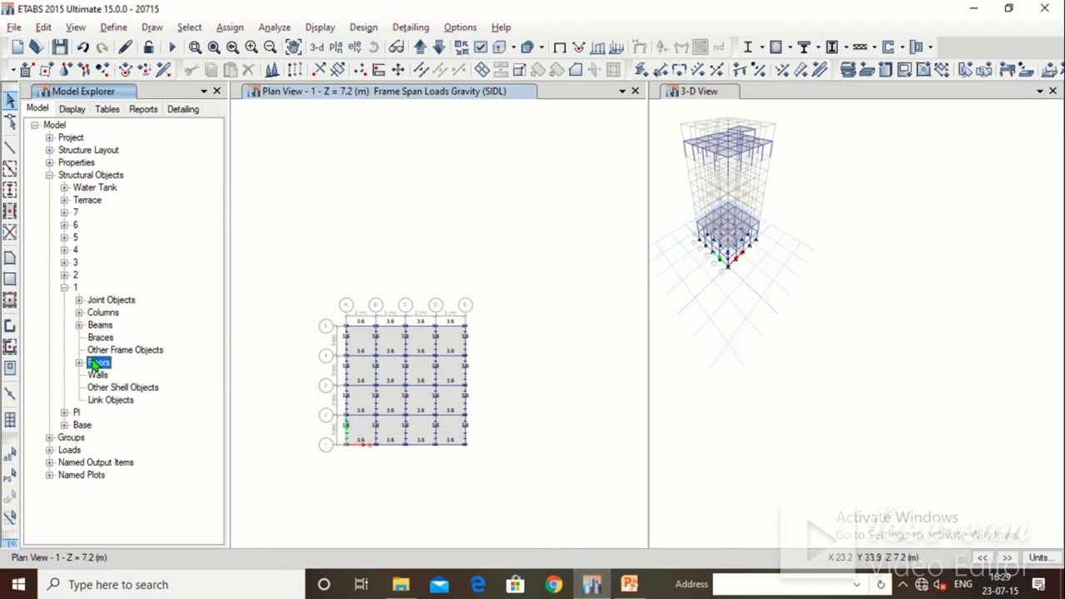
right_click(97, 363)
left_click(120, 371)
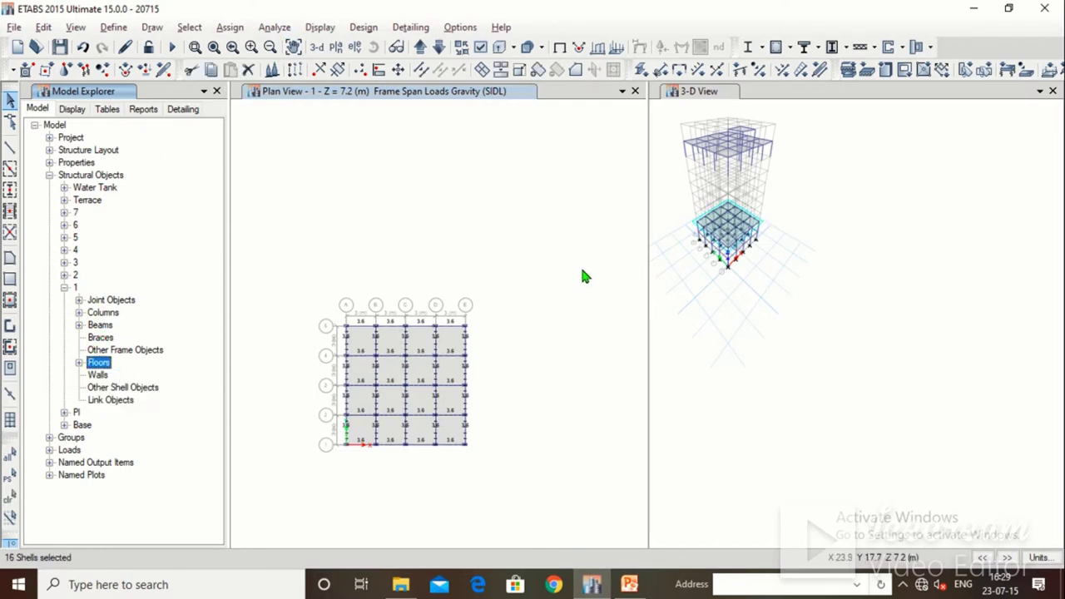
scroll(394, 451, "up", 3)
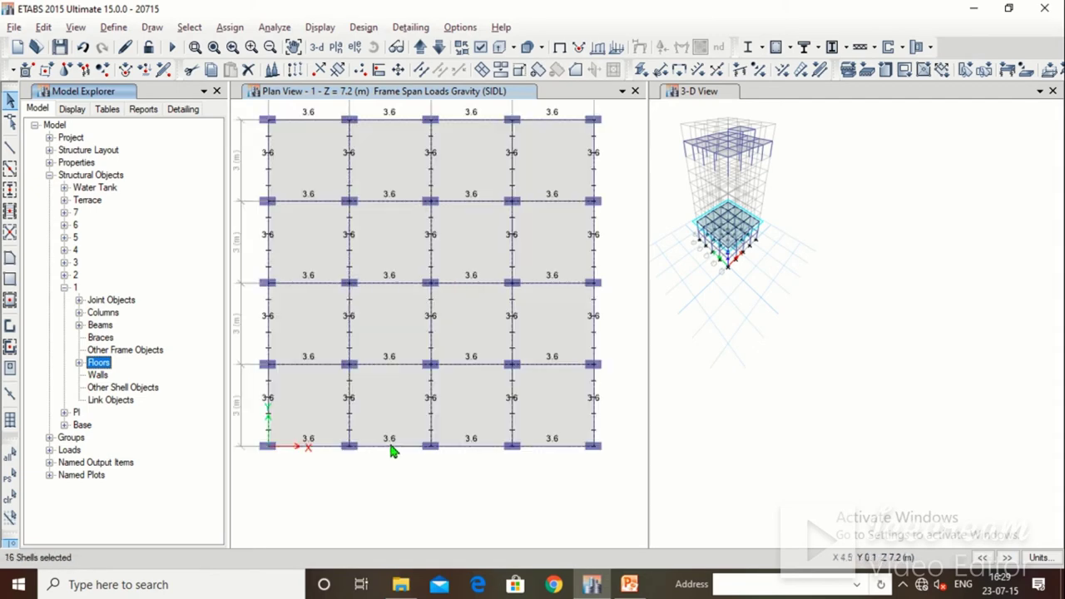
scroll(708, 225, "up", 6)
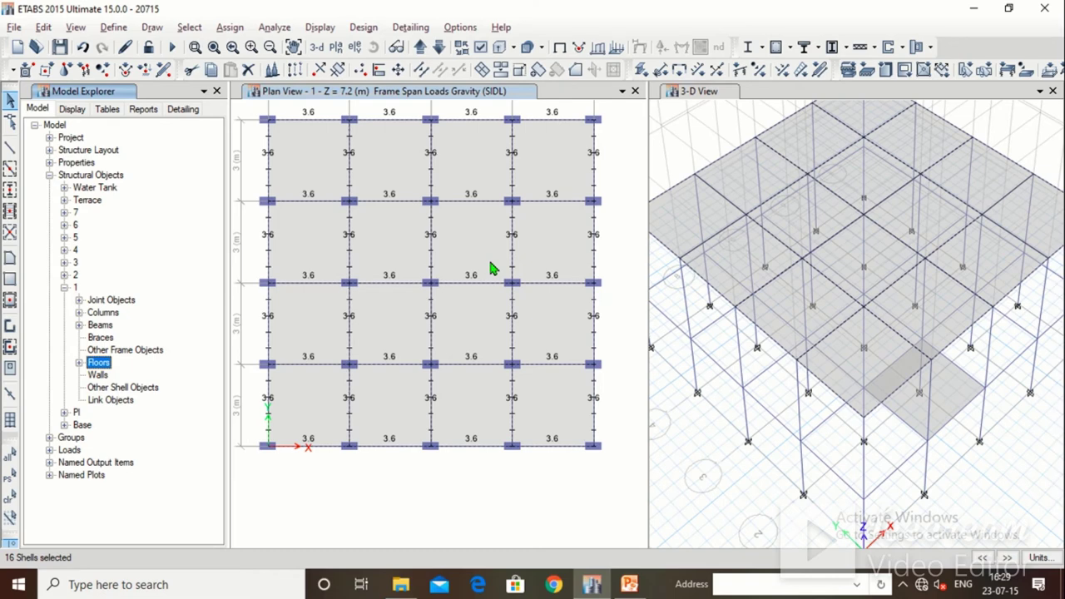
scroll(491, 268, "down", 3)
scroll(567, 146, "down", 3)
scroll(568, 144, "up", 3)
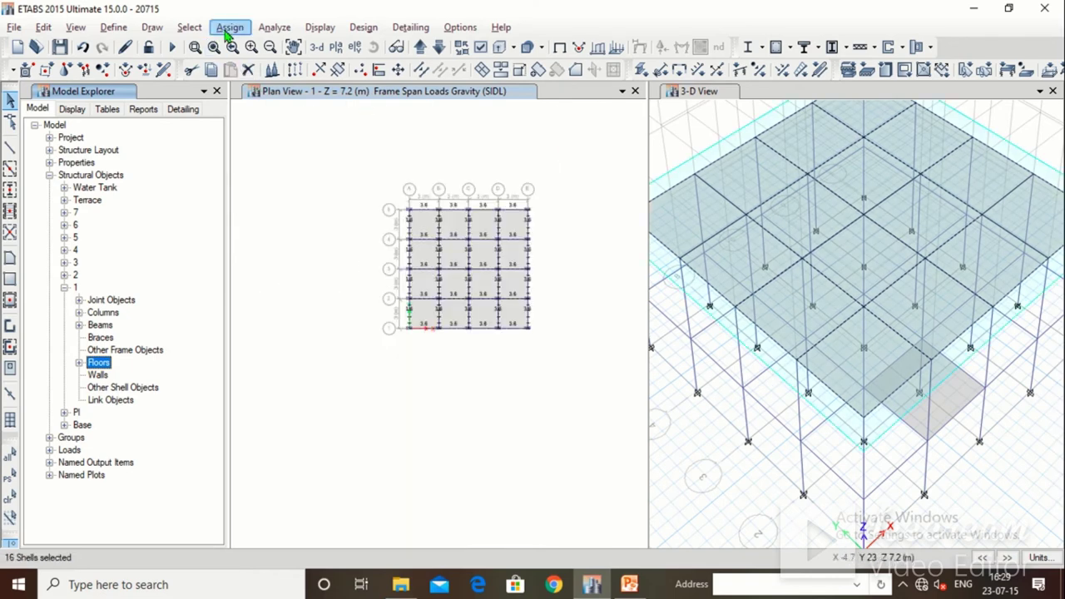
Step: Set up a uniform gravity shell load of 4 kN/m² under the SIDL load pattern for the selected story 1 slabs
left_click(227, 27)
mouse_move(247, 91)
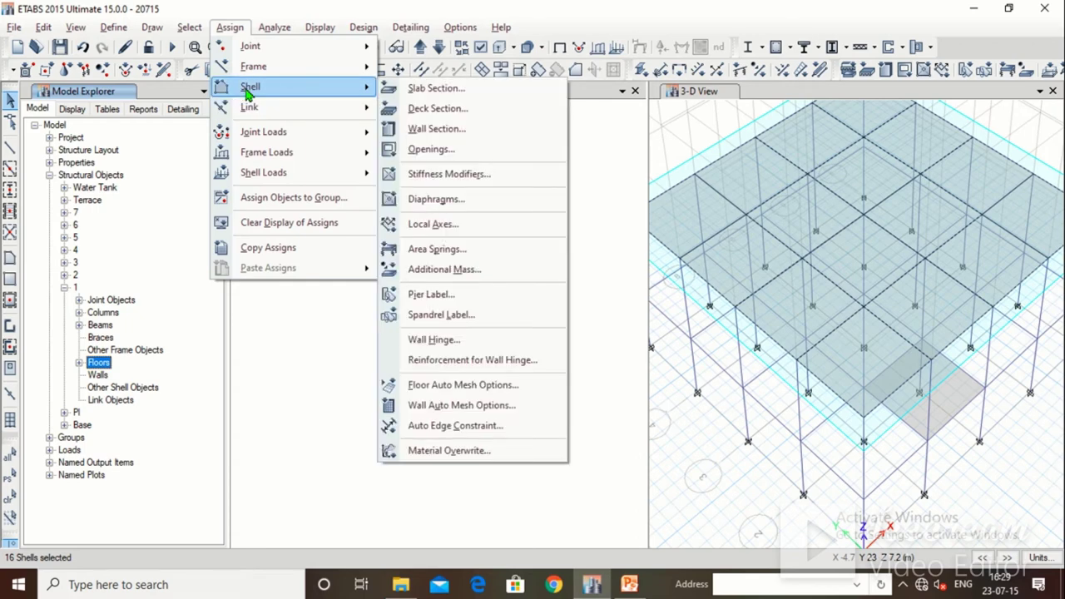
mouse_move(267, 172)
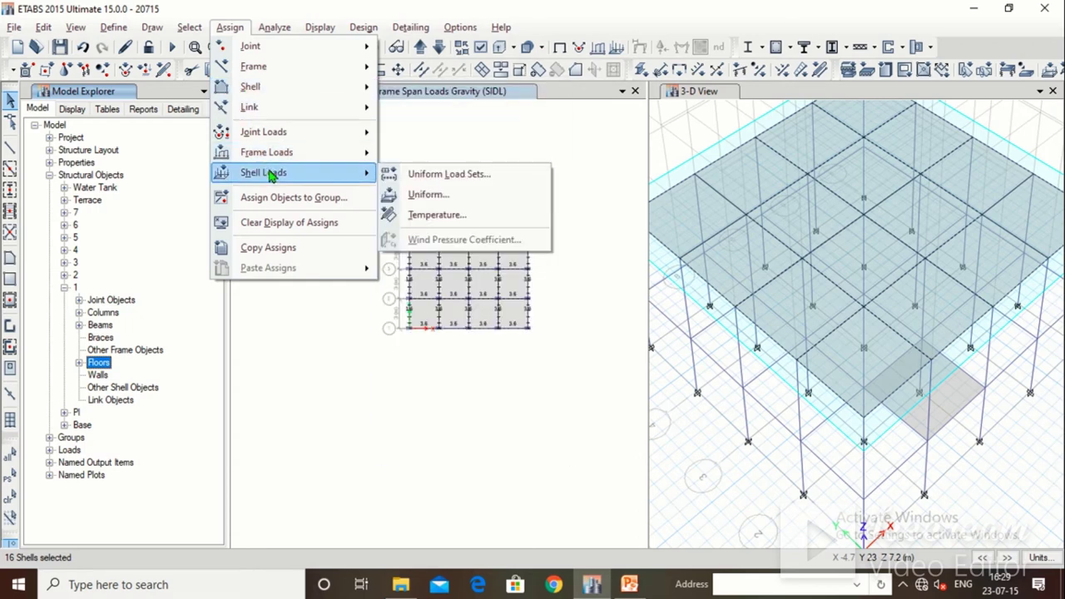
left_click(425, 194)
left_click(536, 250)
left_click(543, 283)
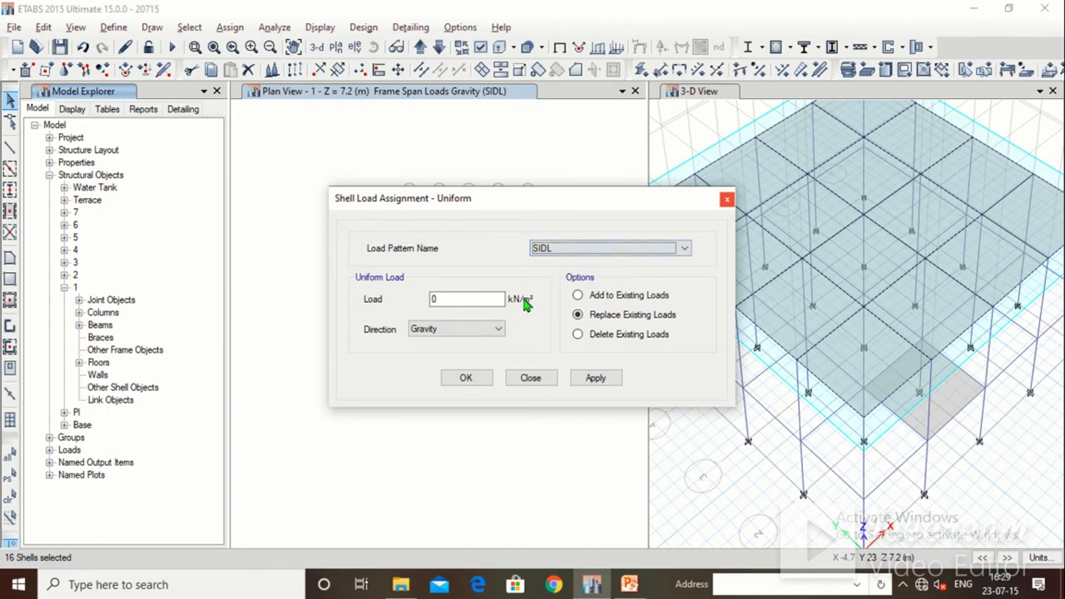
double_click(434, 300)
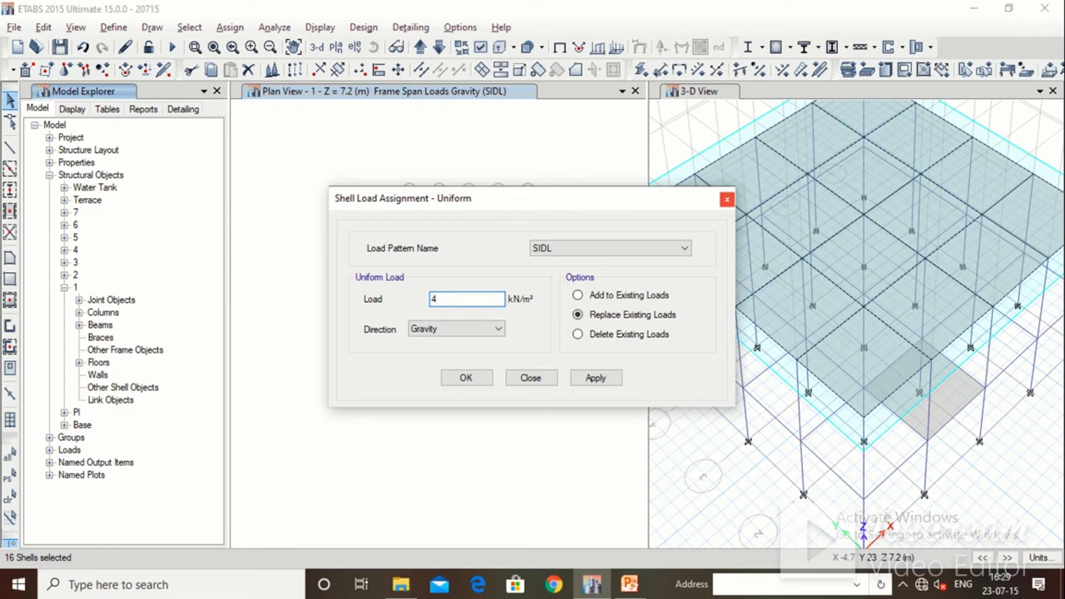
Step: Recheck the dead load slide in PowerPoint, return to ETABS and apply the 4 kN/m² SIDL load to the story 1 slabs
left_click(626, 585)
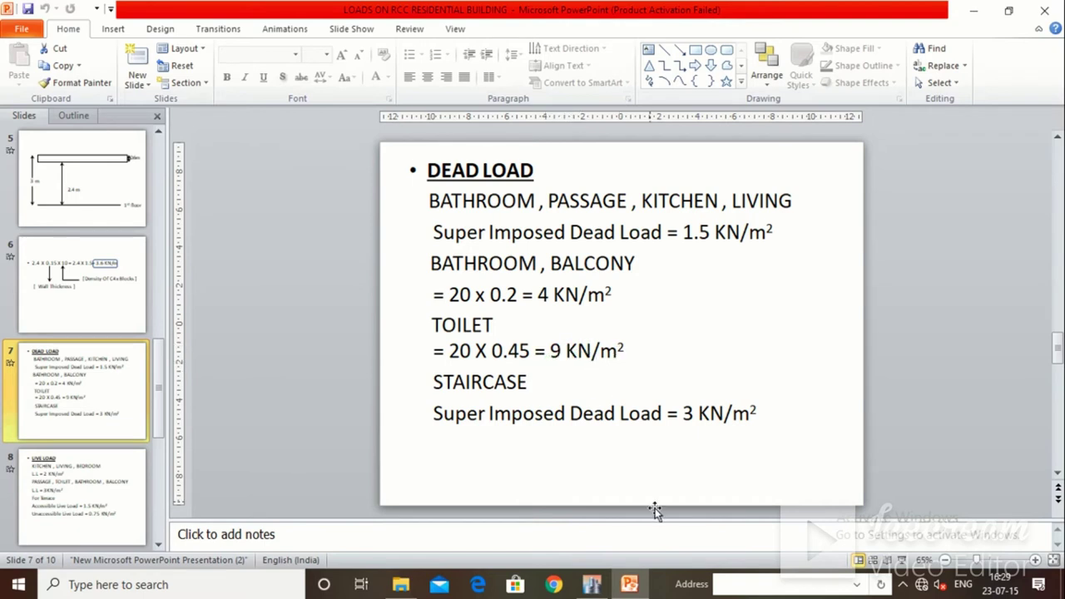
mouse_move(605, 588)
left_click(592, 585)
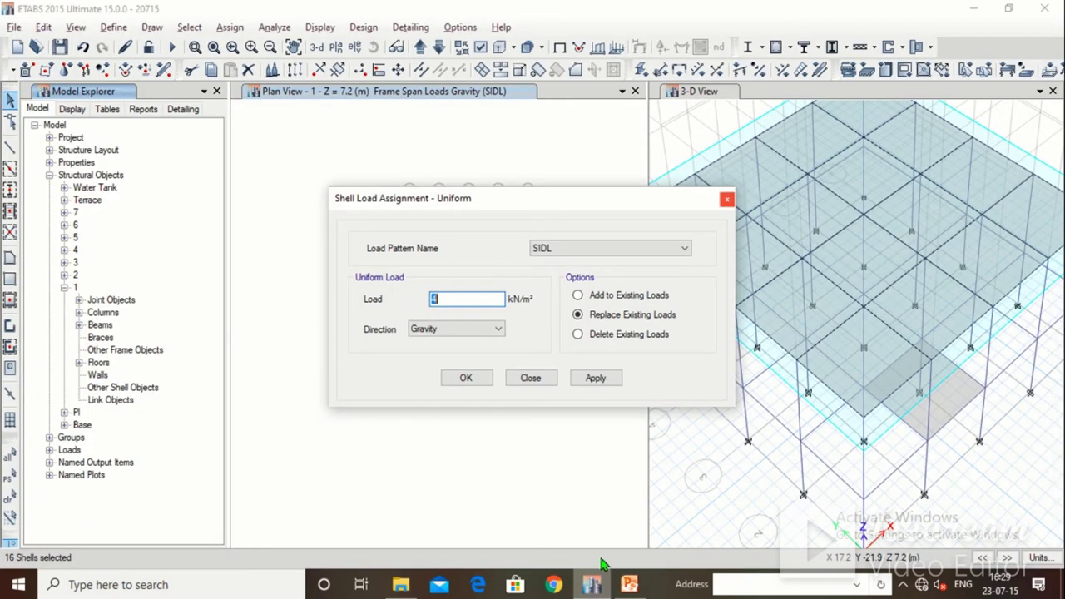
left_click(592, 378)
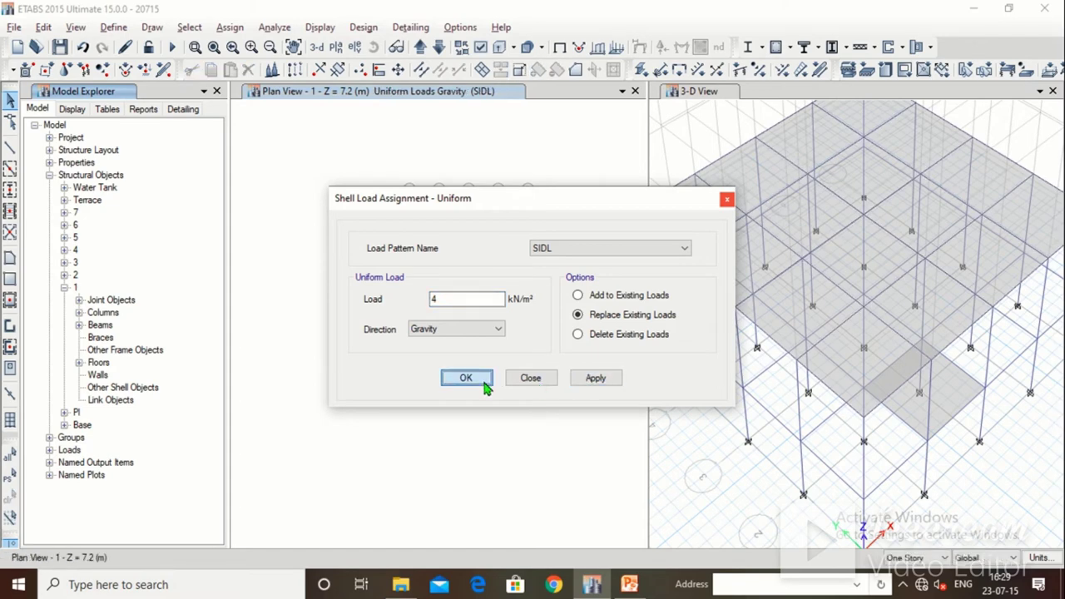
left_click(483, 381)
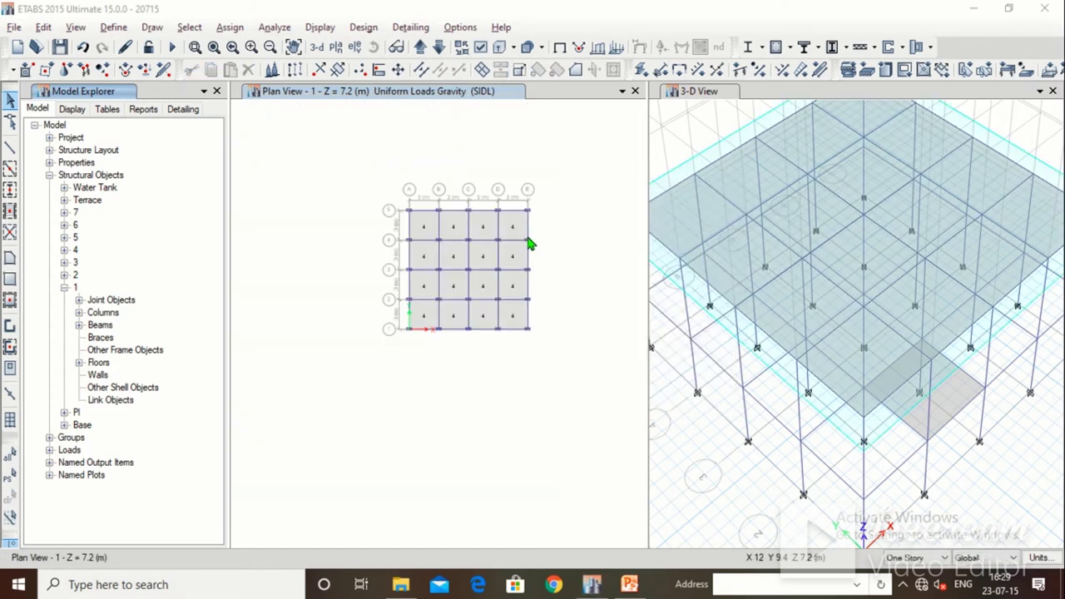
Step: Reselect the story 1 slabs and assign them a uniform gravity shell load of 3 kN/m² under the Live load pattern
left_click(11, 488)
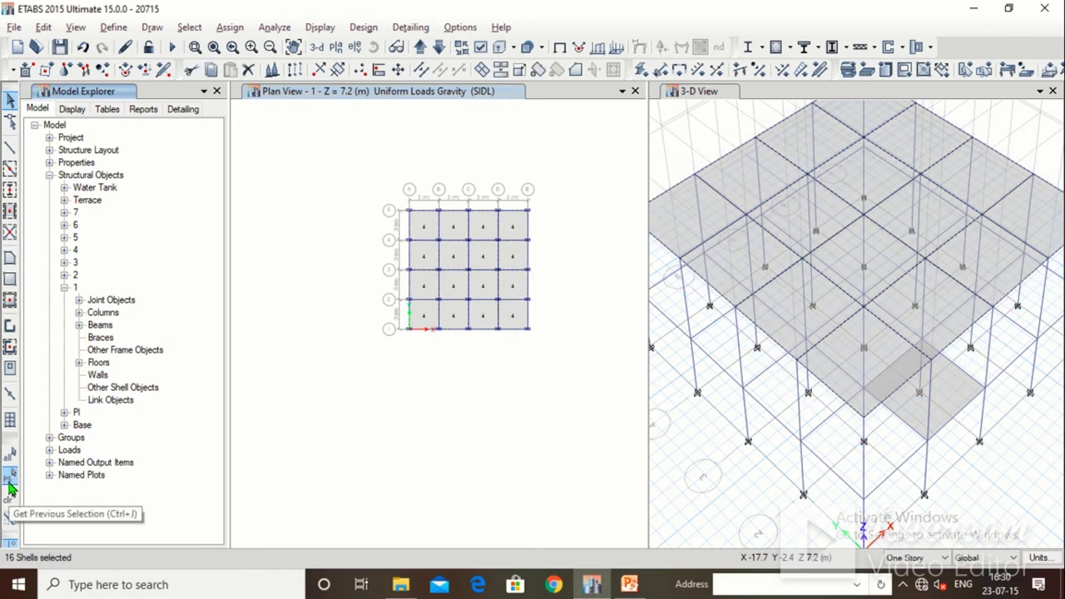
left_click(238, 32)
mouse_move(257, 172)
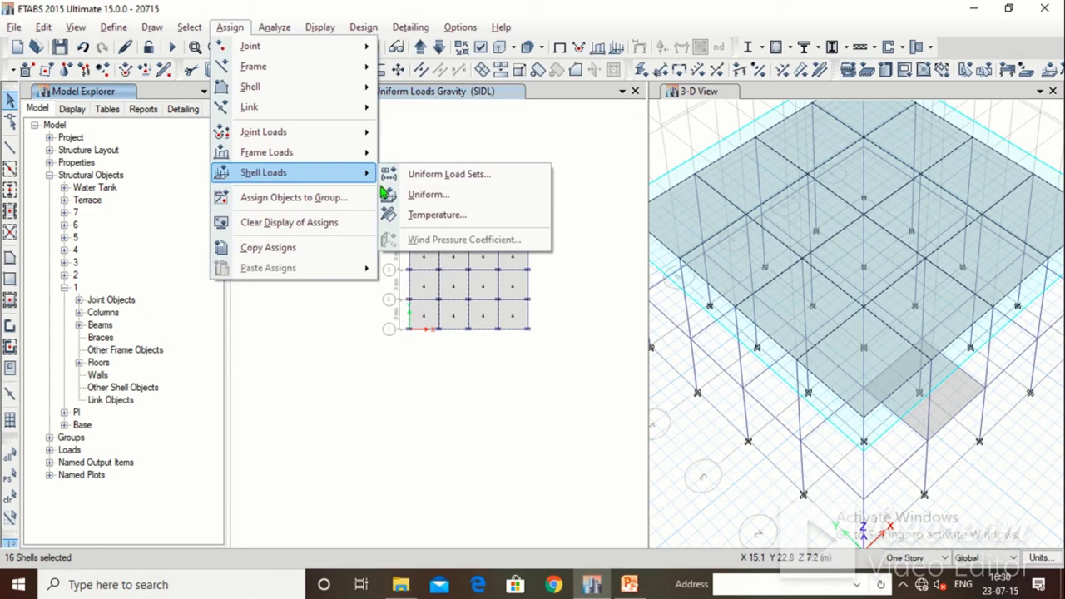
left_click(446, 195)
left_click(582, 252)
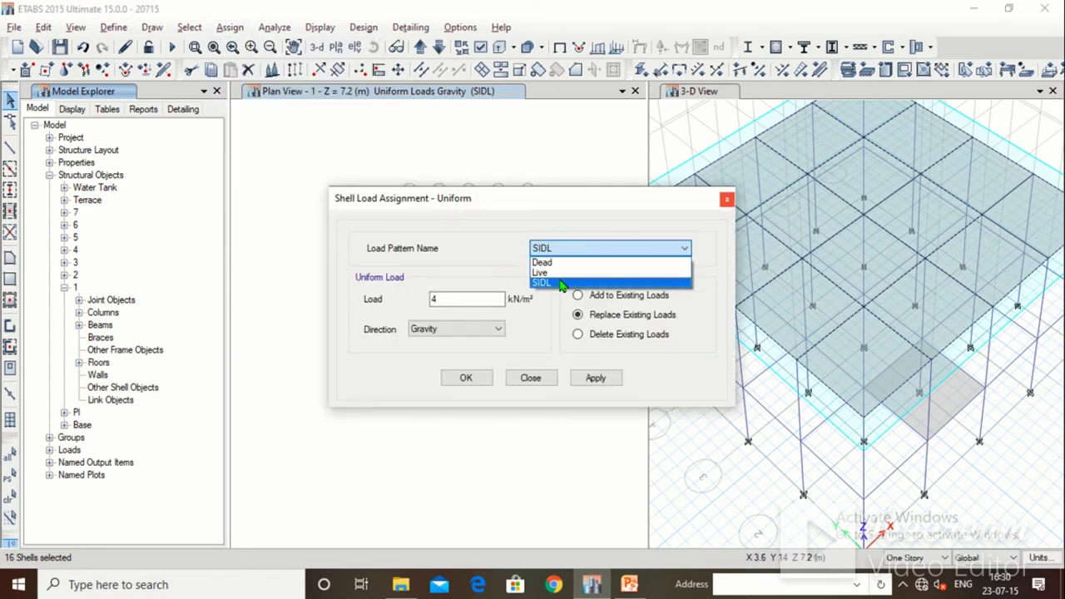
left_click(562, 273)
double_click(475, 296)
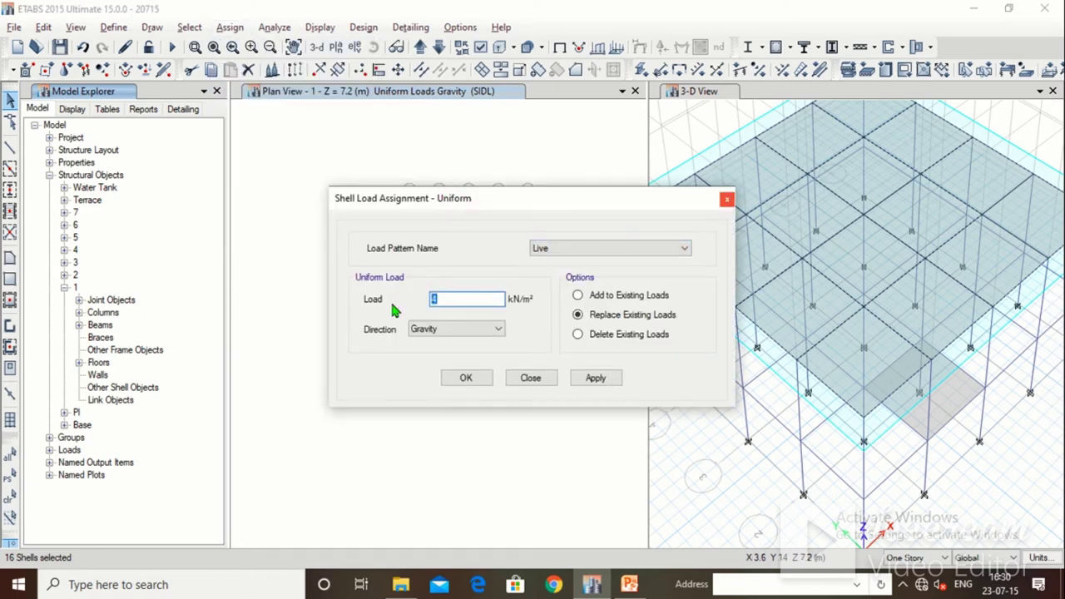
left_click(592, 381)
left_click(465, 380)
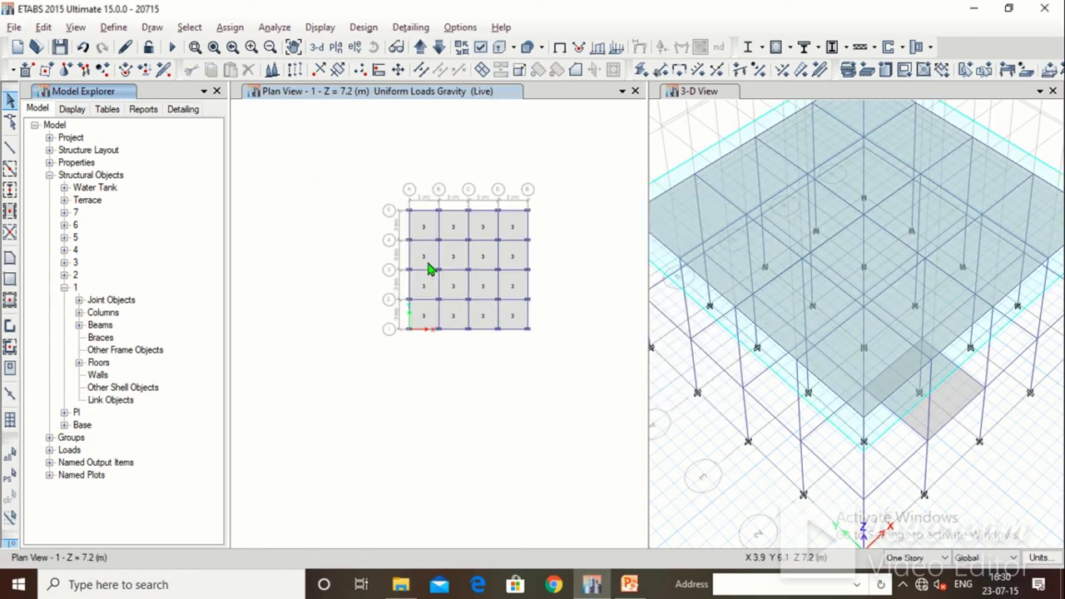
Step: Switch to PowerPoint and examine the live load, terrace and parapet wall, and water tank load slides, 8 to 10
left_click(629, 586)
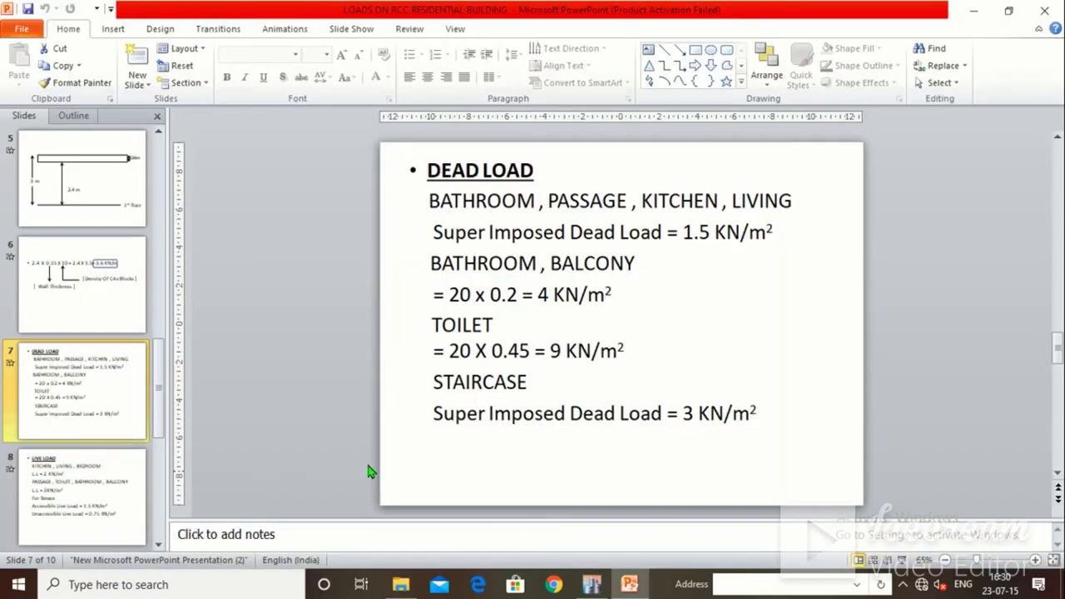
scroll(70, 447, "down", 2)
left_click(73, 406)
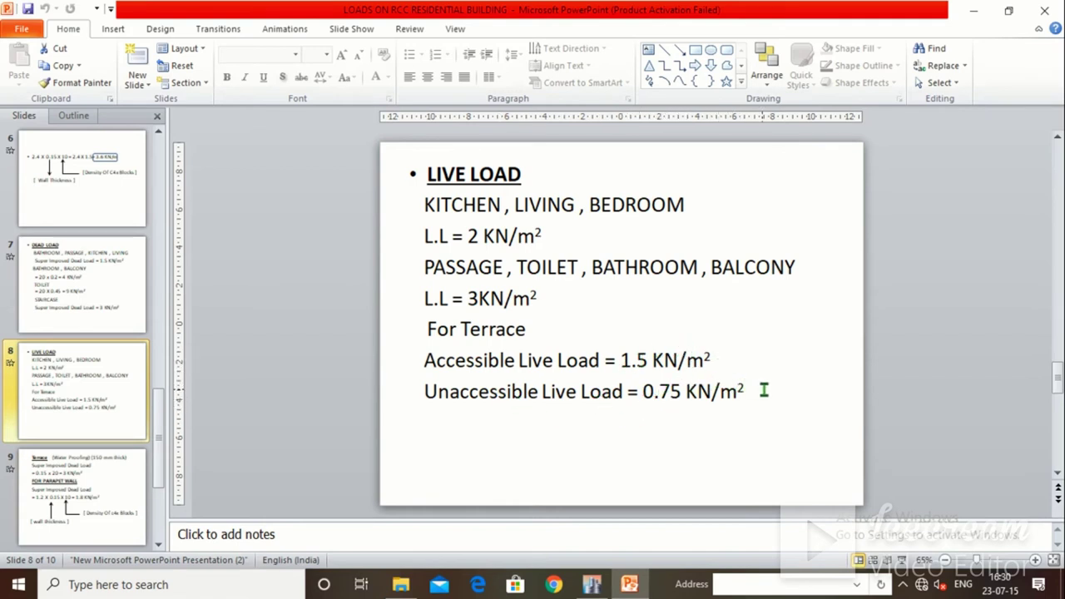
scroll(97, 459, "down", 2)
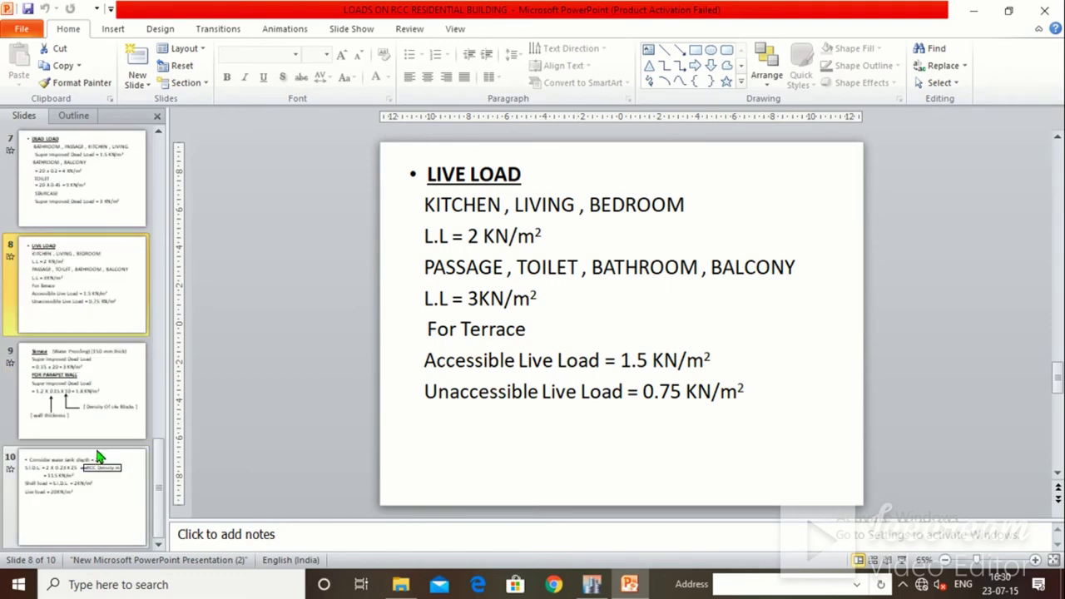
left_click(74, 486)
left_click(88, 395)
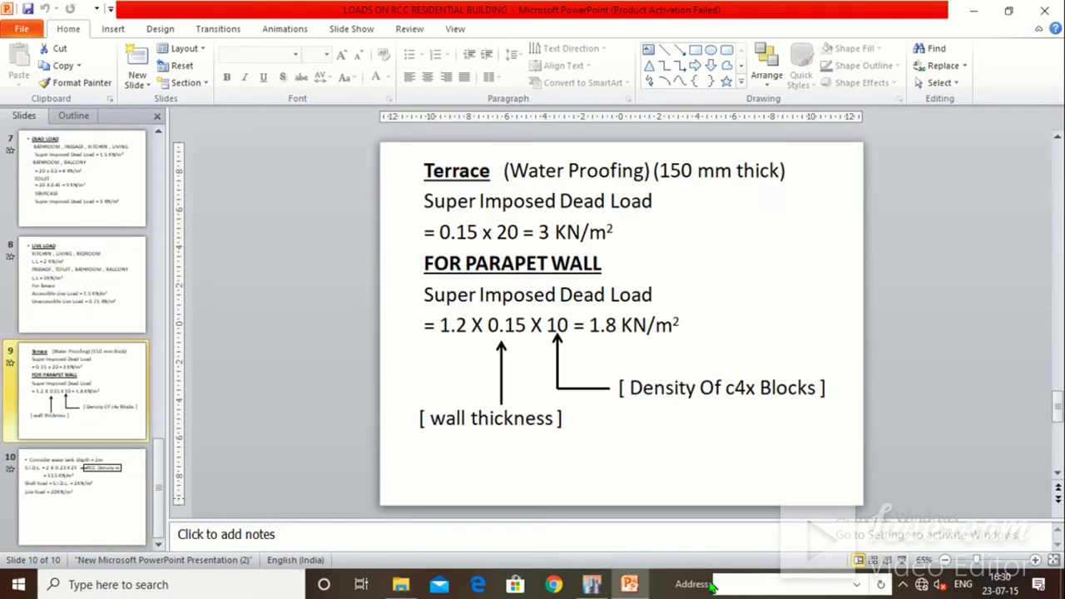
Step: Back in ETABS, select everything in the story 1 plan and replicate it with its assigned loads onto stories 2 to 7
left_click(590, 586)
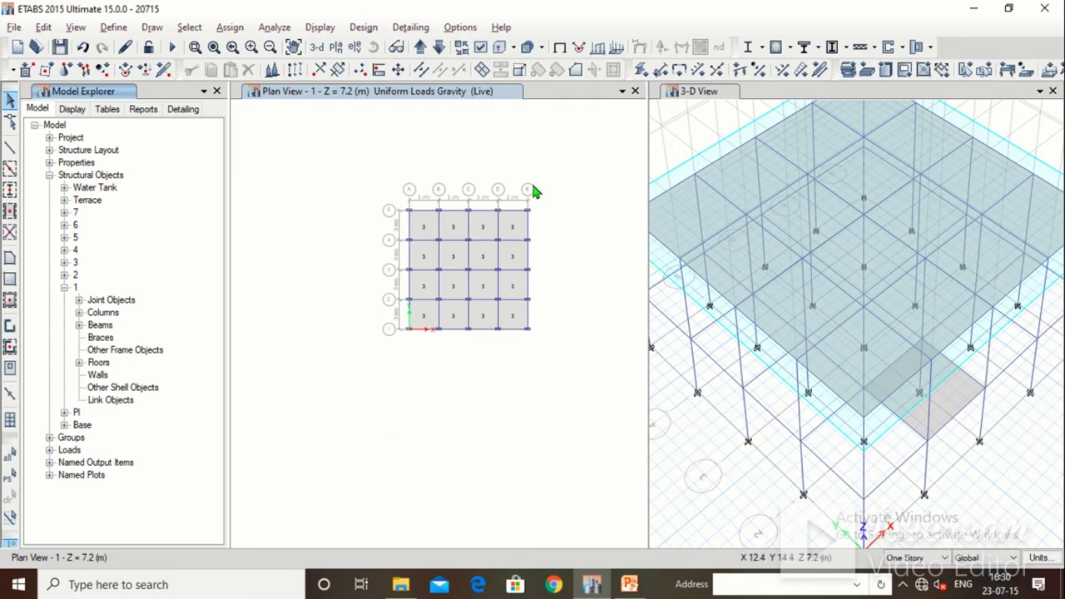
scroll(535, 188, "up", 5)
scroll(535, 187, "down", 5)
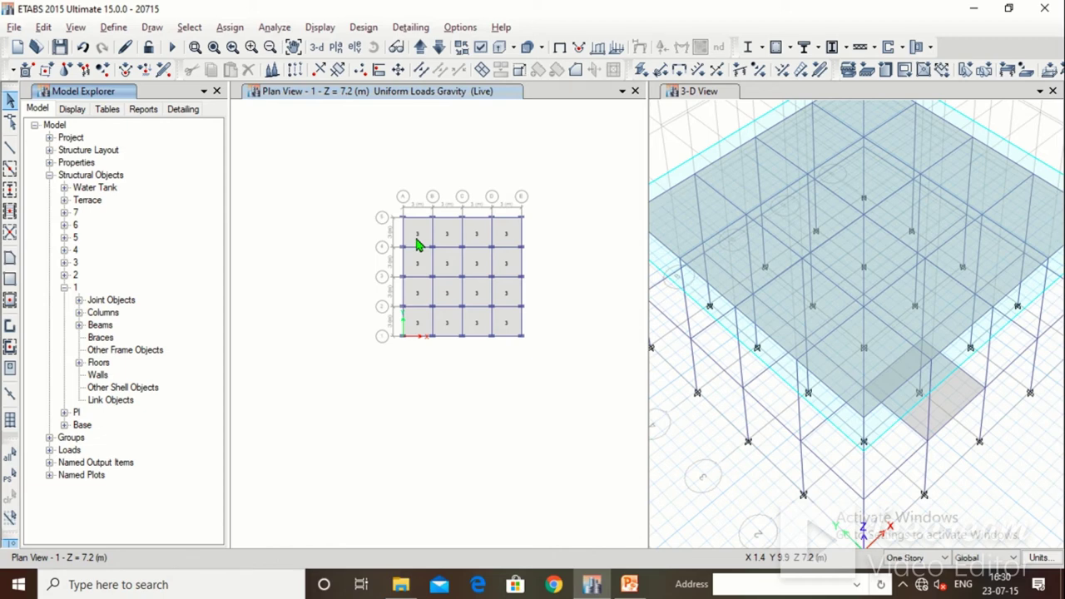
left_click_drag(495, 333, 579, 377)
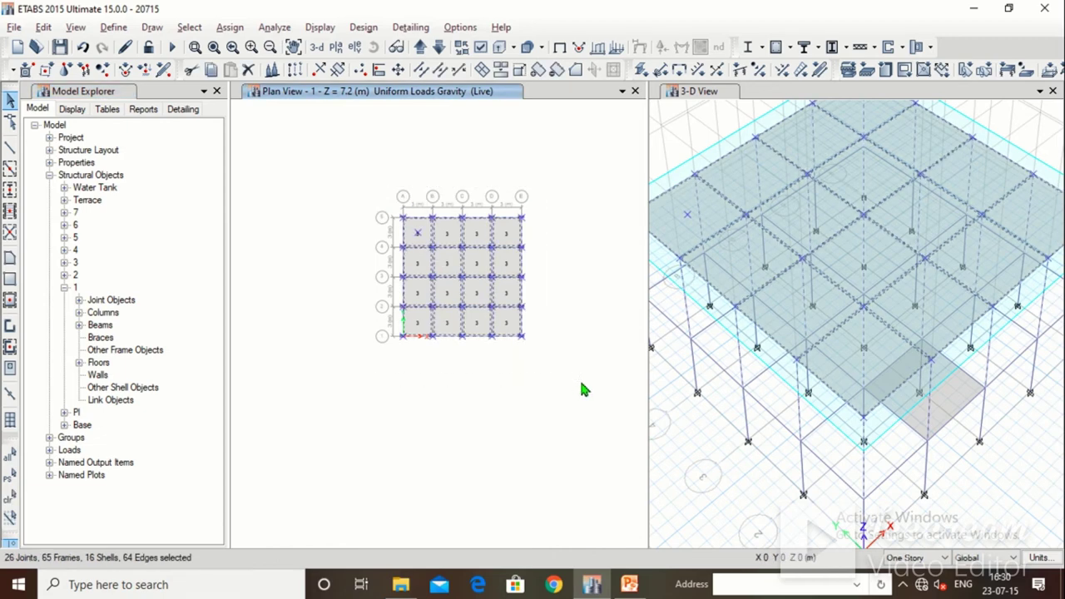
left_click(44, 27)
left_click(117, 279)
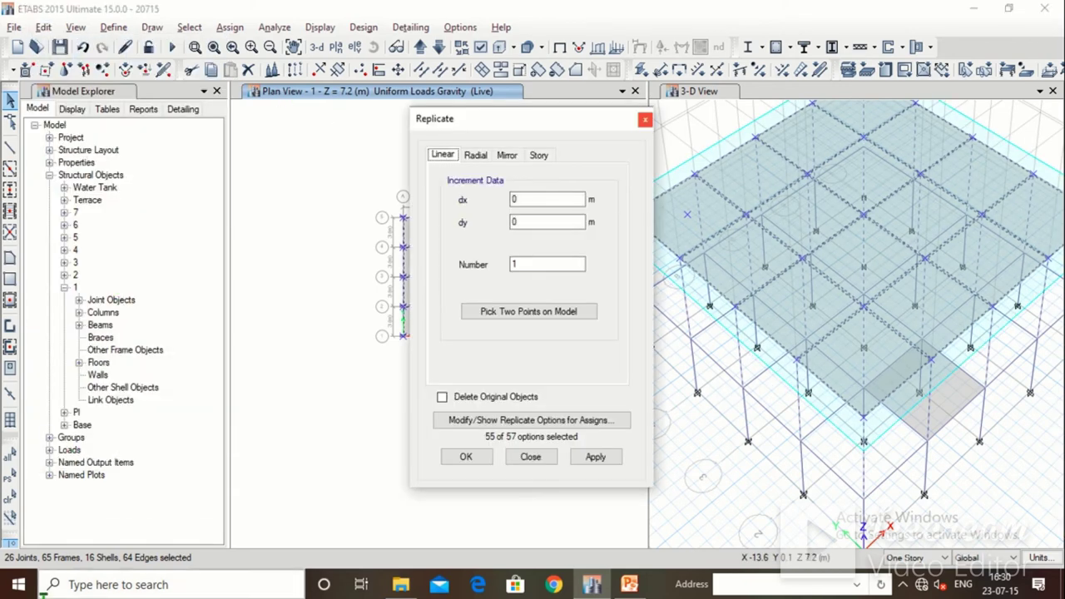
left_click(539, 156)
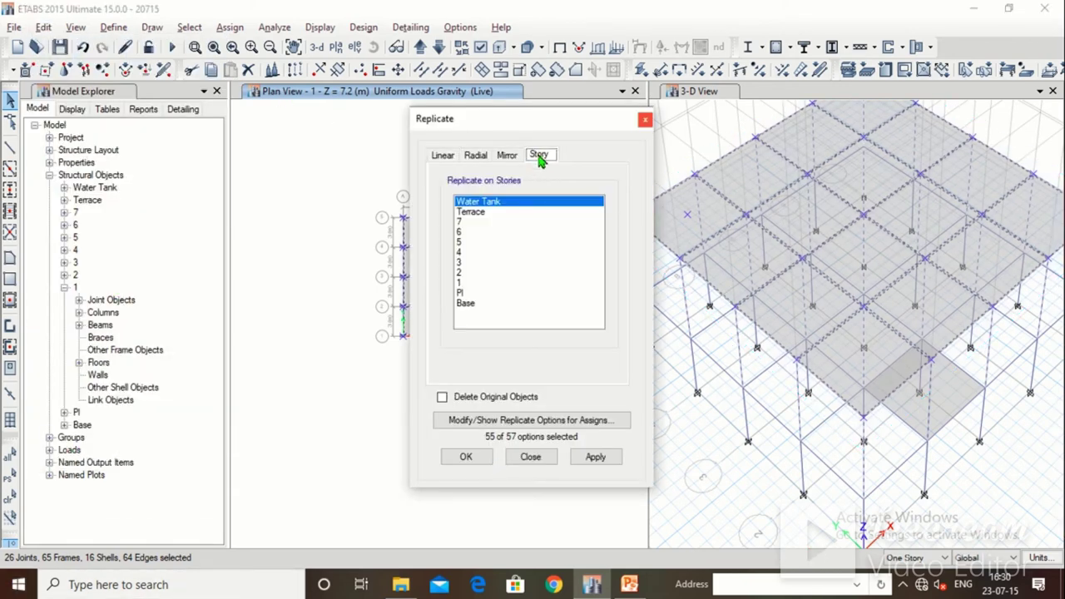
left_click(471, 275)
left_click(468, 264, "ctrl")
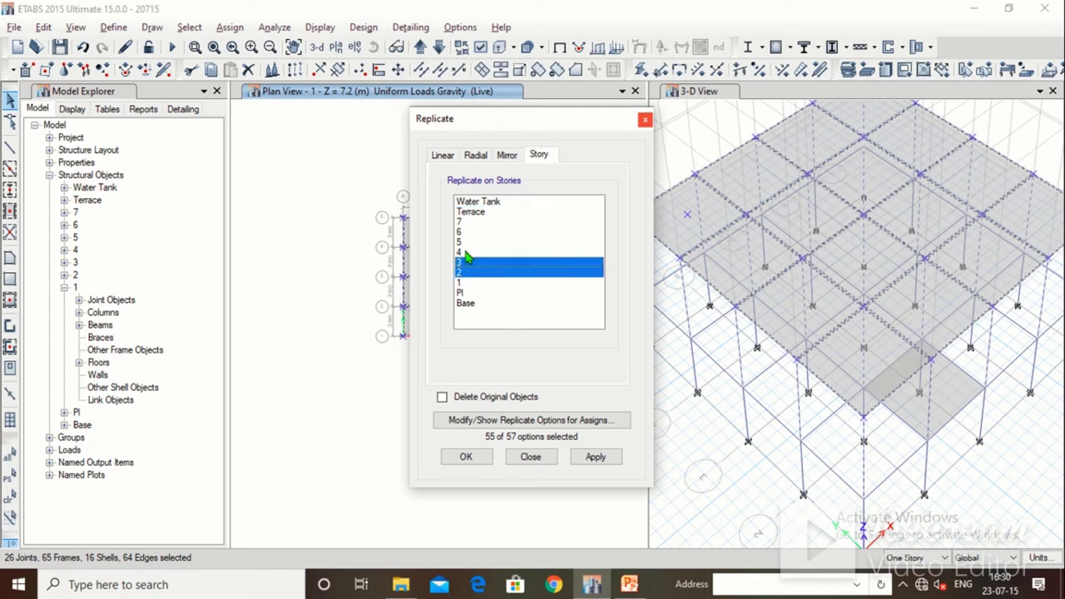
left_click(466, 251, "ctrl")
left_click(465, 241, "ctrl")
left_click(464, 232, "ctrl")
left_click(467, 222, "ctrl")
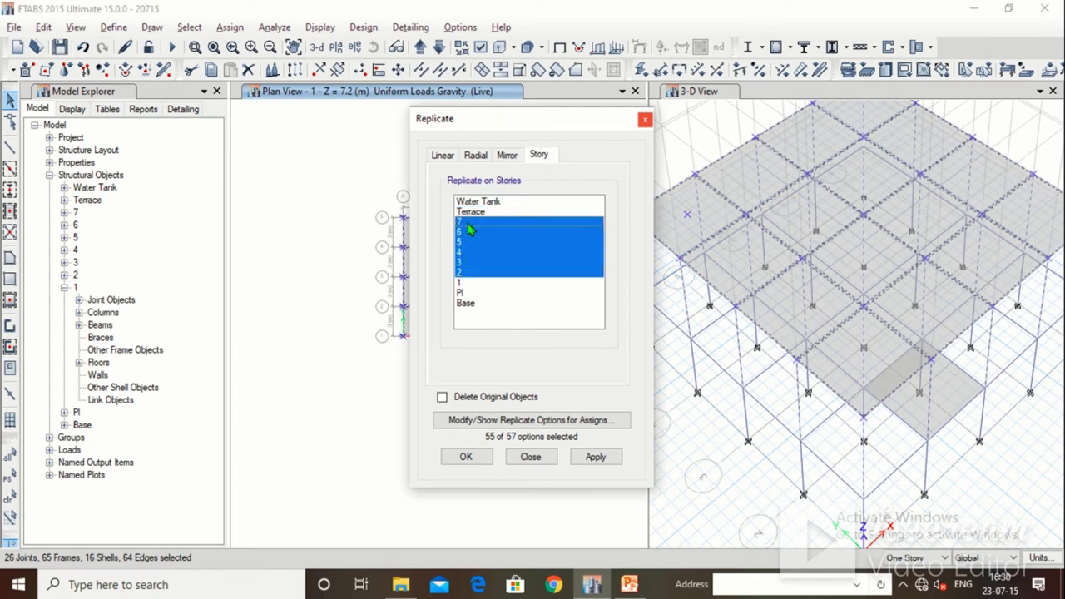
left_click(594, 457)
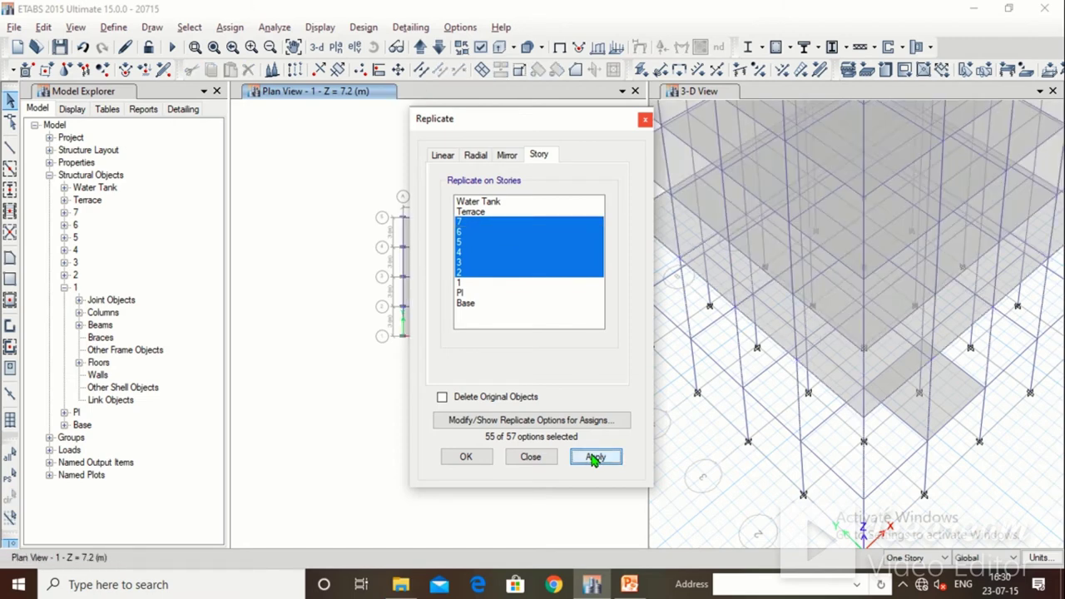
Step: Finish the story replication and switch the plan window to the Pl story
left_click(453, 458)
scroll(782, 252, "up", 4)
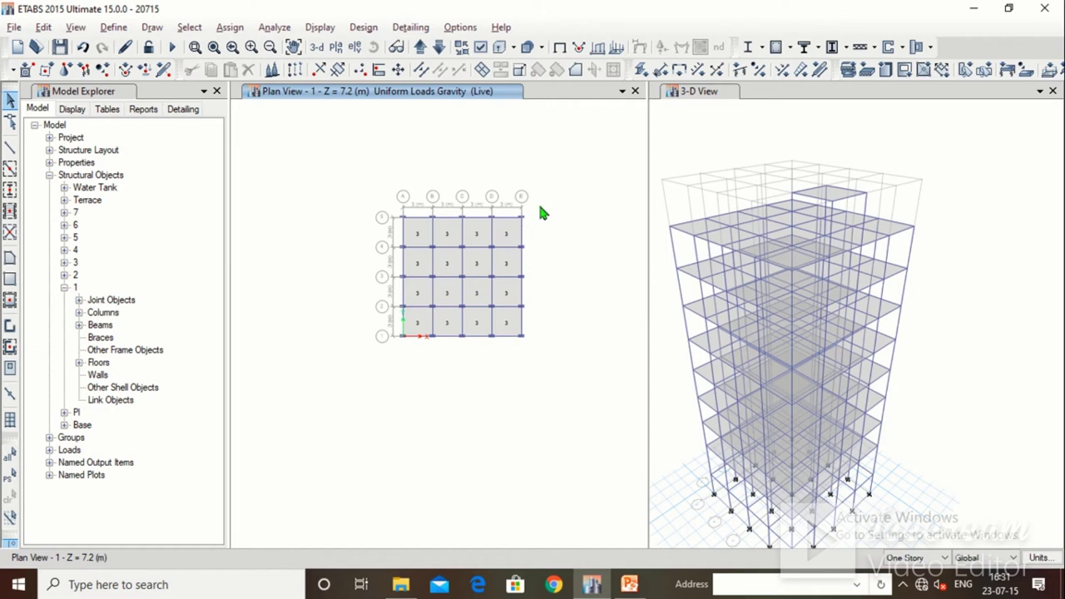
left_click(335, 46)
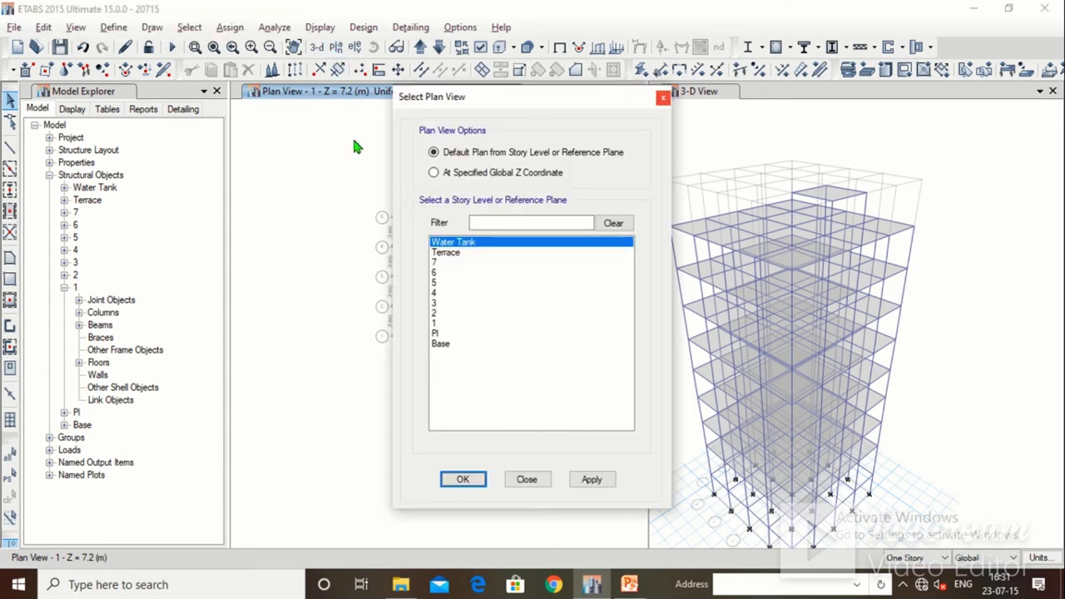
left_click(437, 334)
left_click(590, 480)
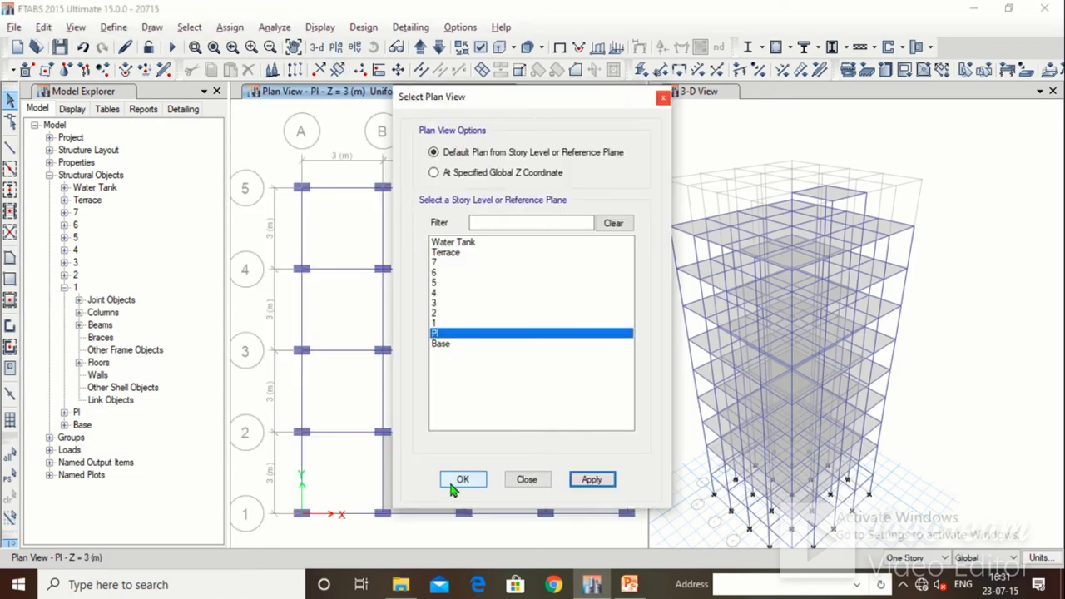
left_click(462, 481)
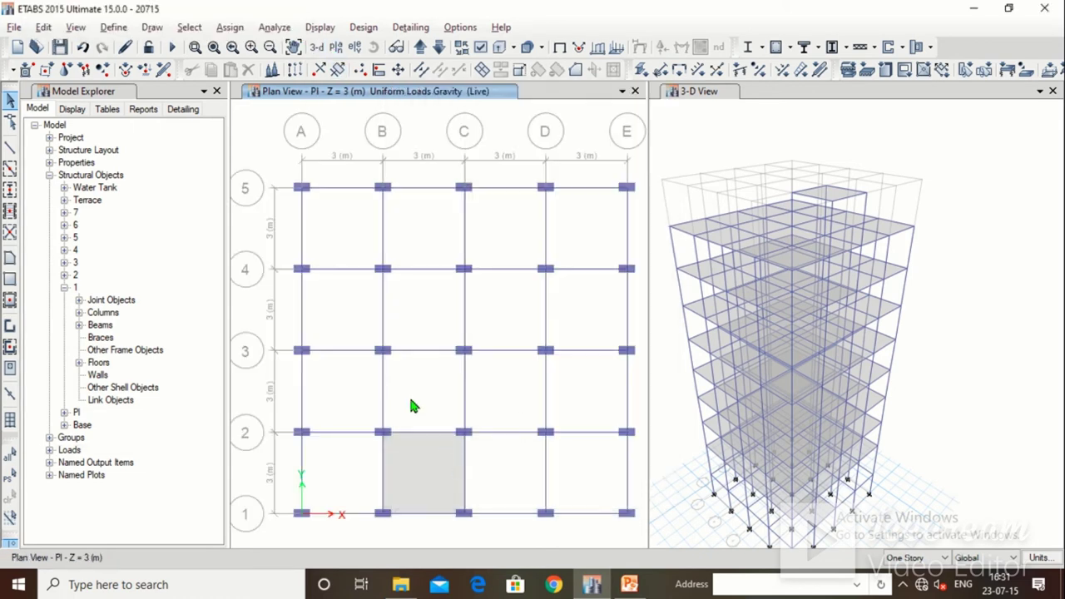
Step: Switch to PowerPoint and examine the wall height and wall load calculation above plinth level on slides 3 and 4
left_click(629, 583)
scroll(105, 285, "up", 5)
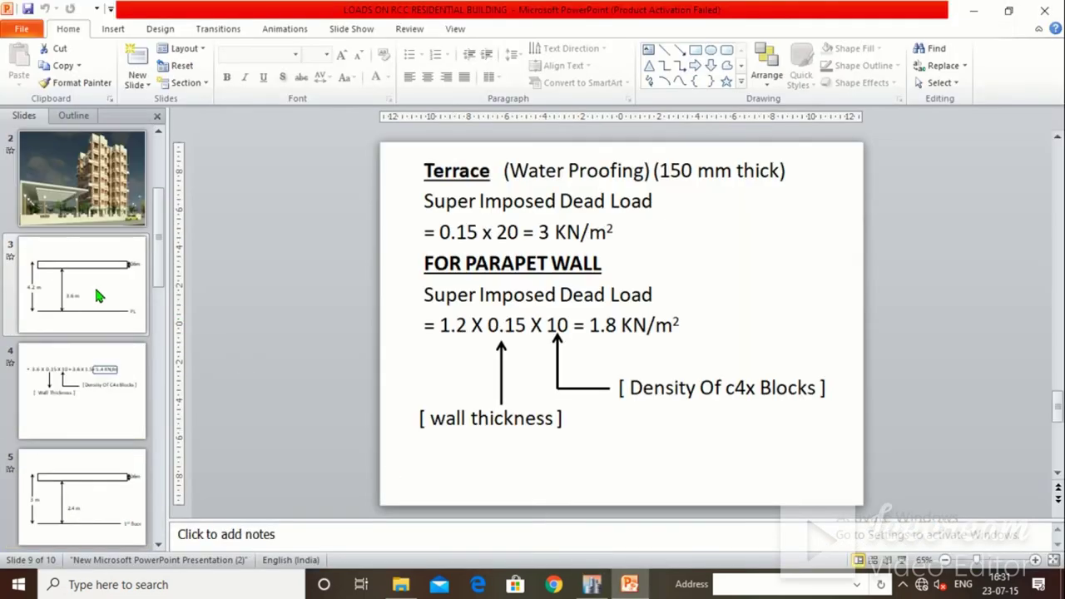
left_click(98, 295)
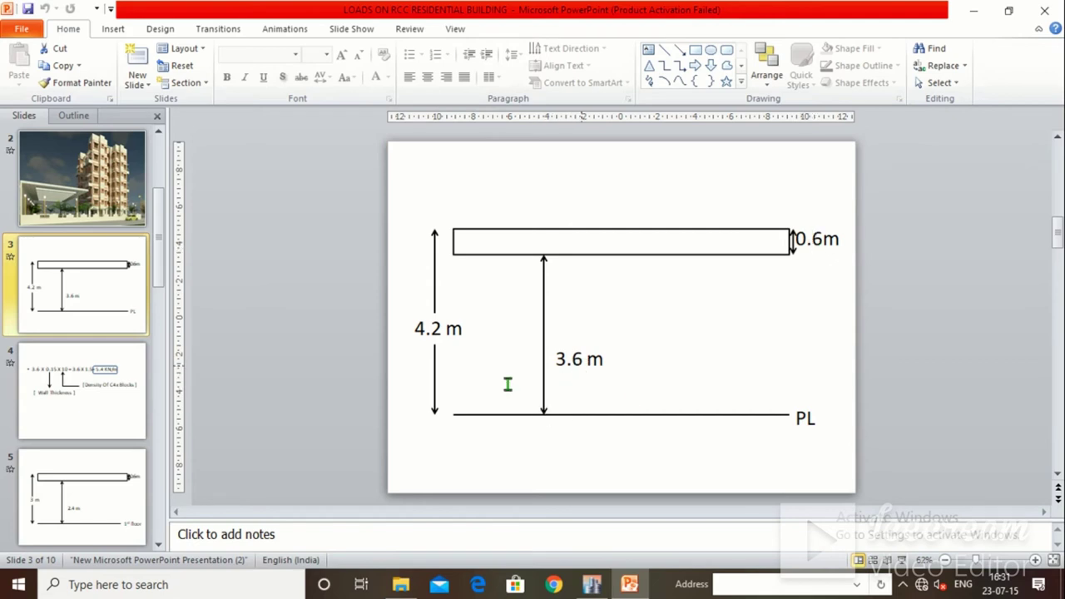
left_click(62, 401)
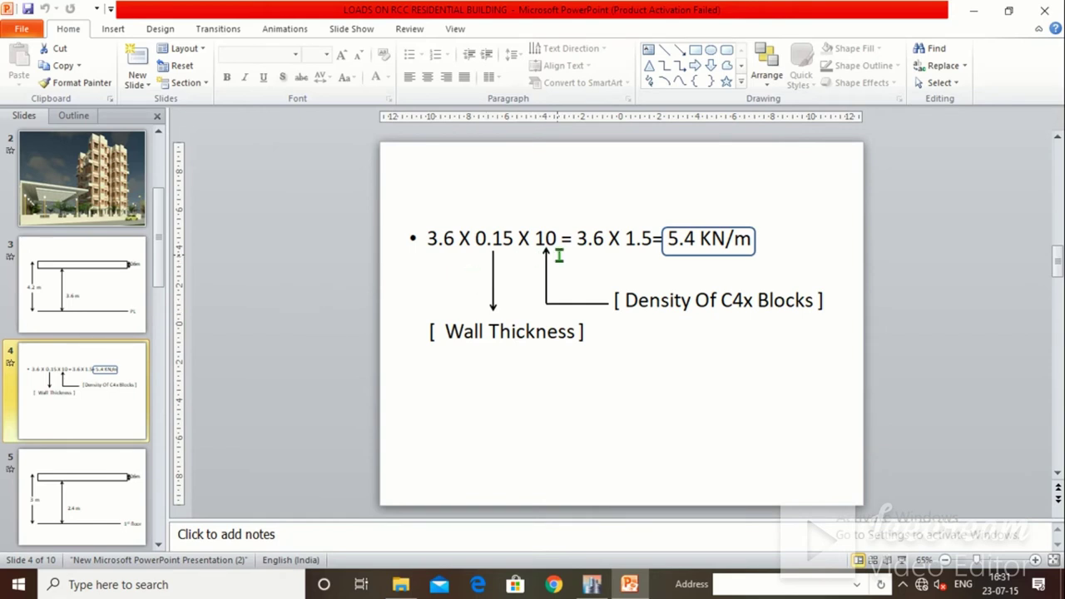
Step: Return to ETABS and select all beams of the Pl story
left_click(592, 583)
left_click(189, 26)
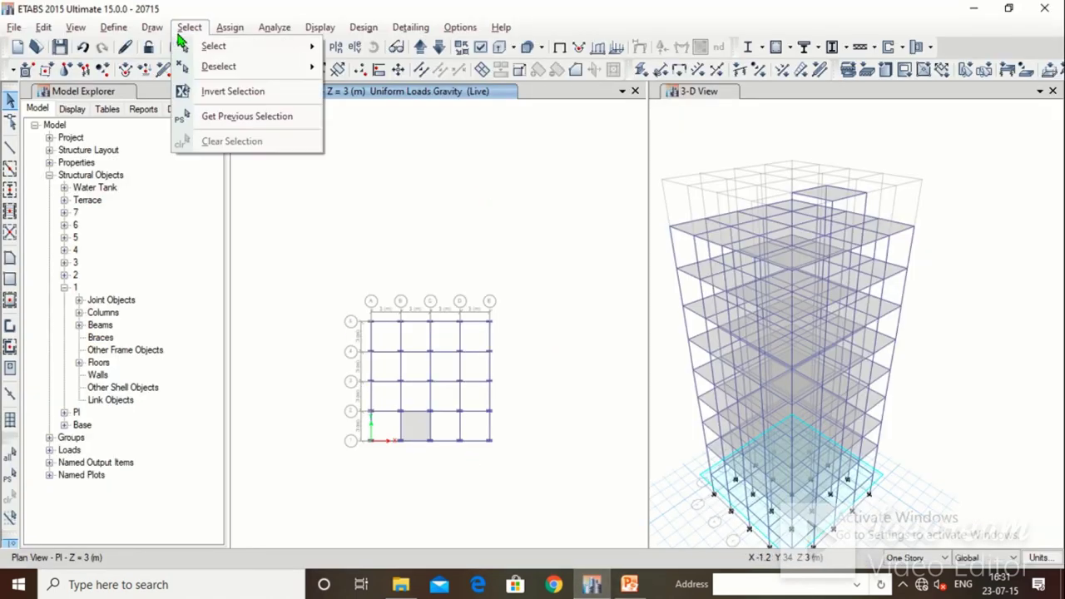
mouse_move(208, 66)
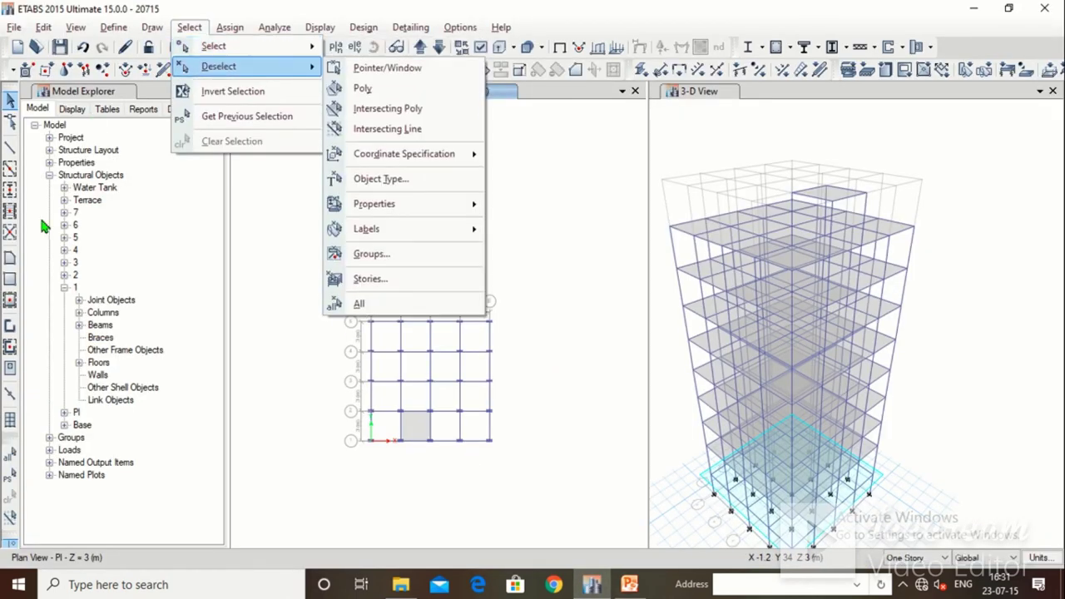
left_click(66, 288)
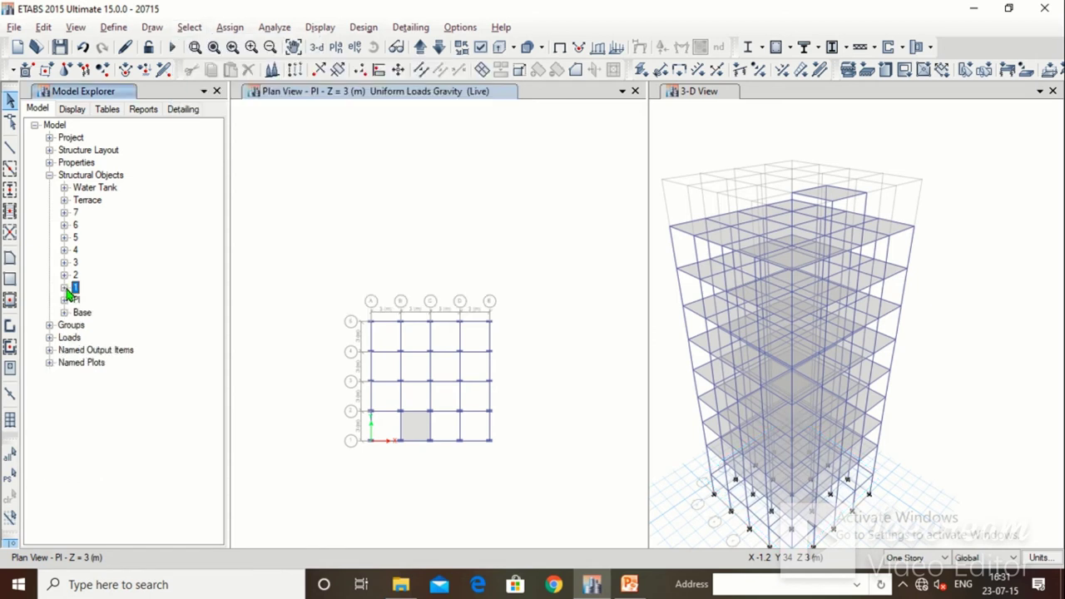
left_click(64, 300)
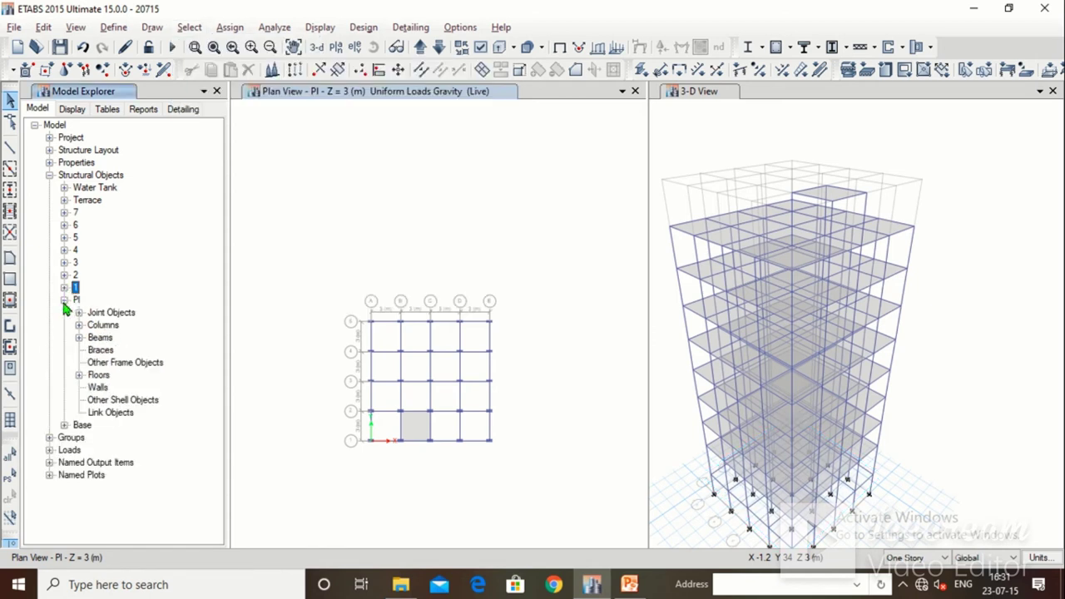
left_click(99, 337)
right_click(101, 337)
left_click(125, 348)
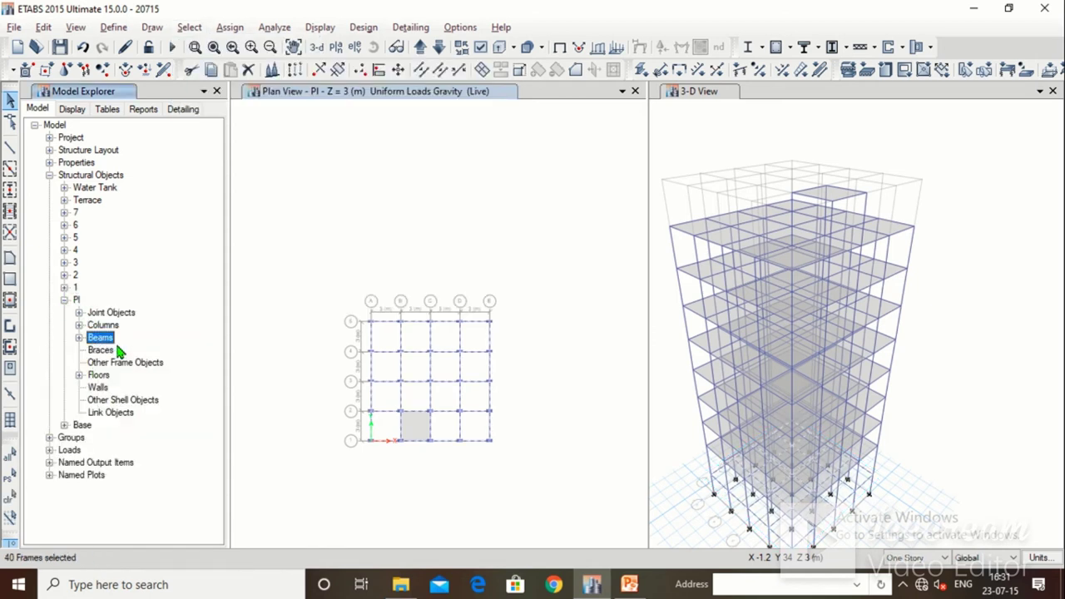
Step: Assign the selected Pl beams a uniform gravity frame load of 5.4 kN/m under the SIDL load pattern
left_click(223, 29)
mouse_move(305, 164)
left_click(433, 174)
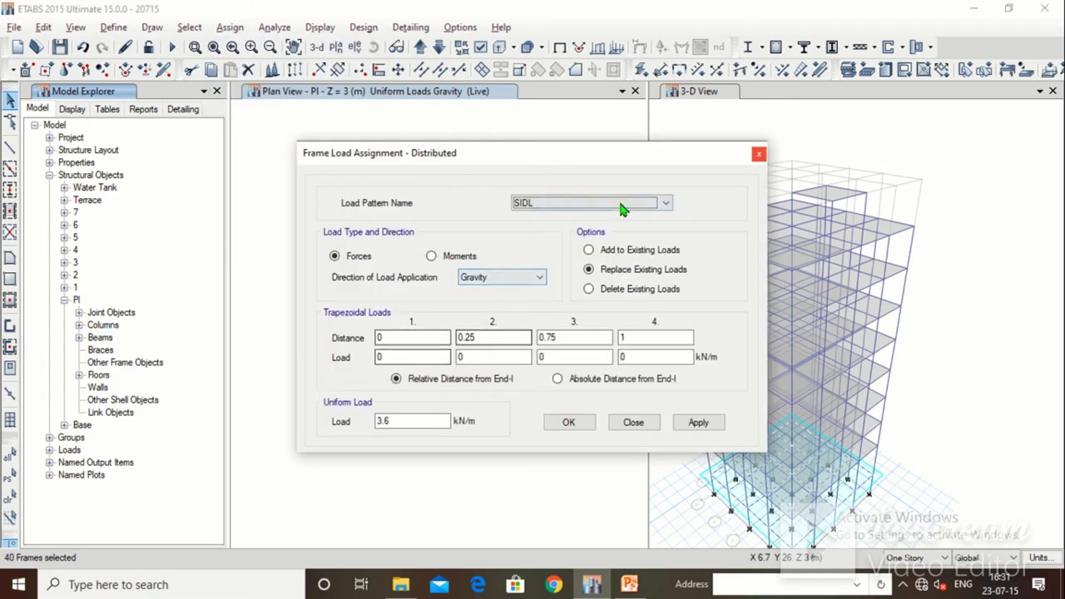
left_click_drag(433, 420, 340, 421)
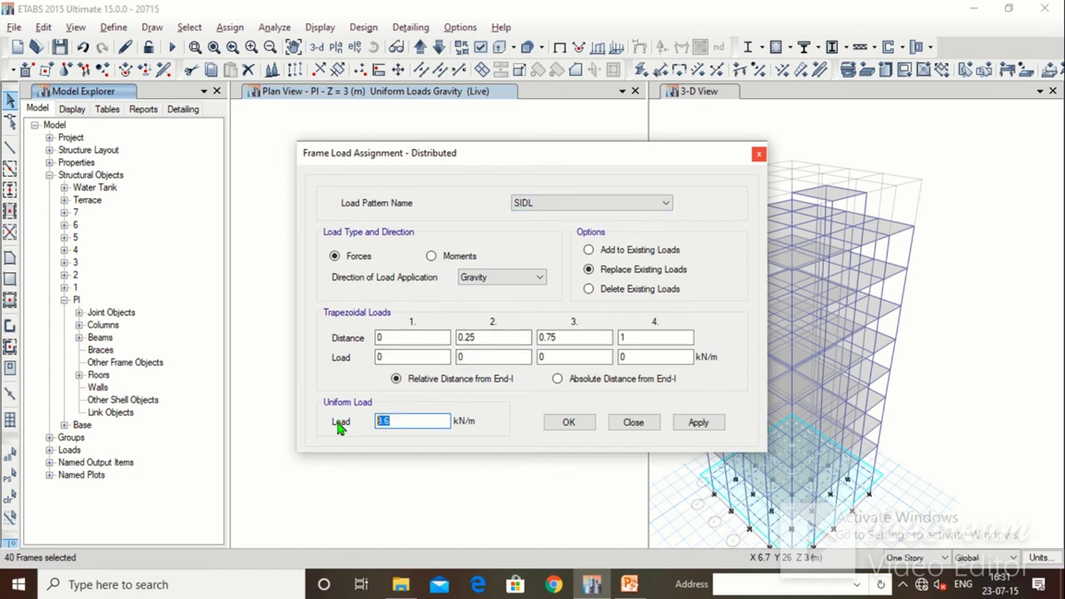
type("5.4")
left_click(699, 422)
left_click(568, 423)
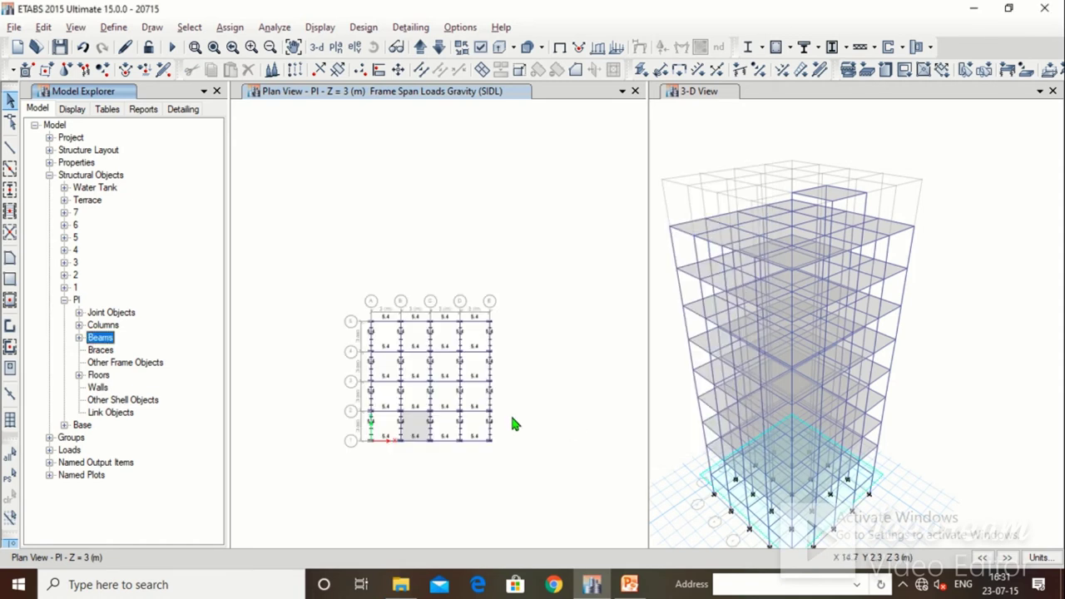
Step: Select the Pl slab panel between grids B-C and 1-2 and assign it a 3 kN/m² uniform gravity load under SIDL
scroll(473, 419, "up", 3)
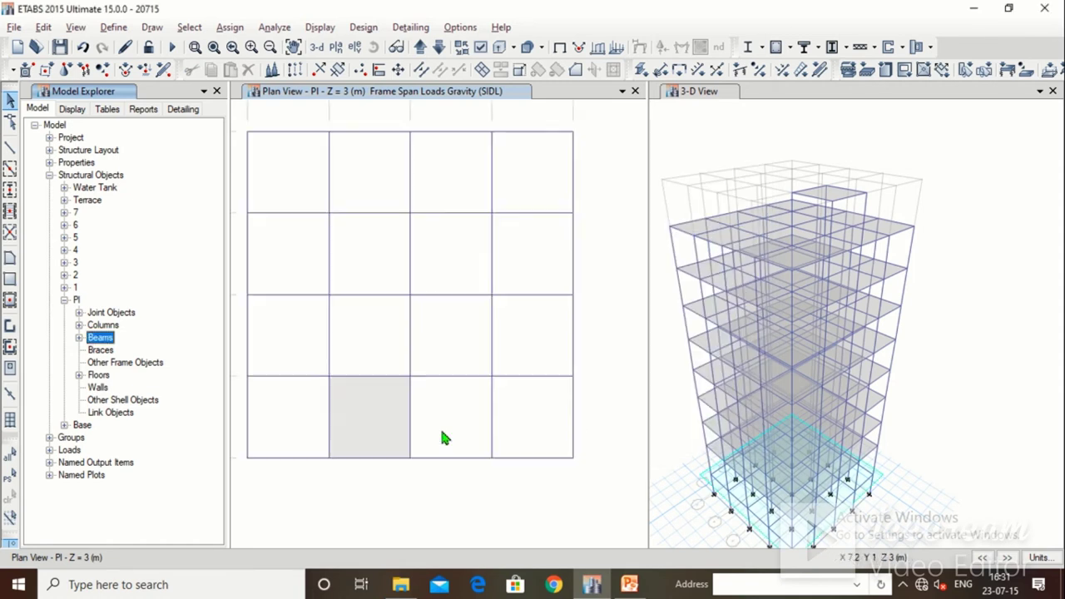
left_click(369, 431)
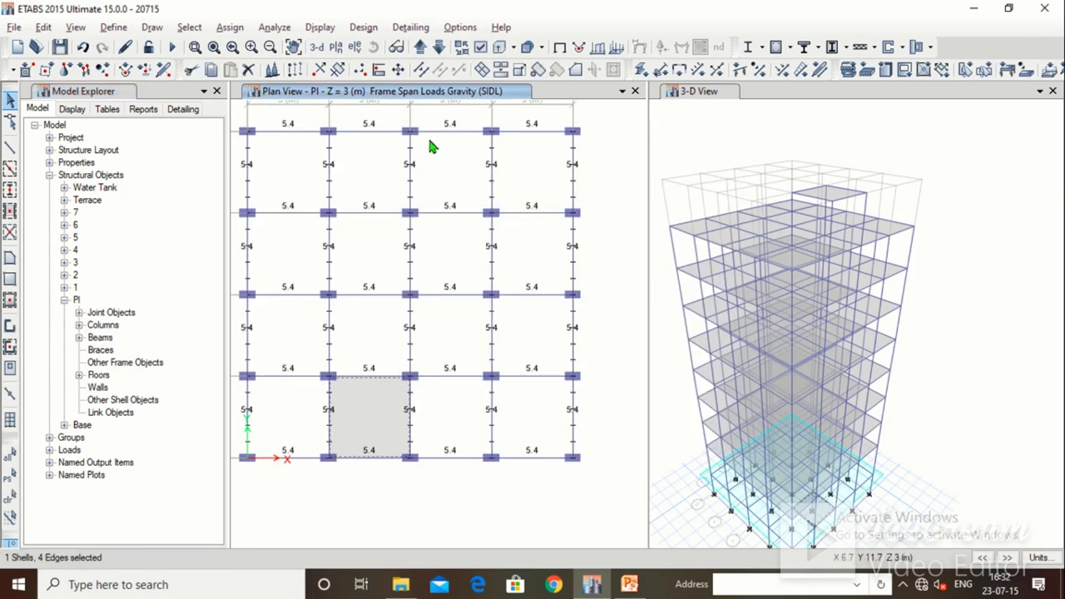
scroll(238, 327, "down", 3)
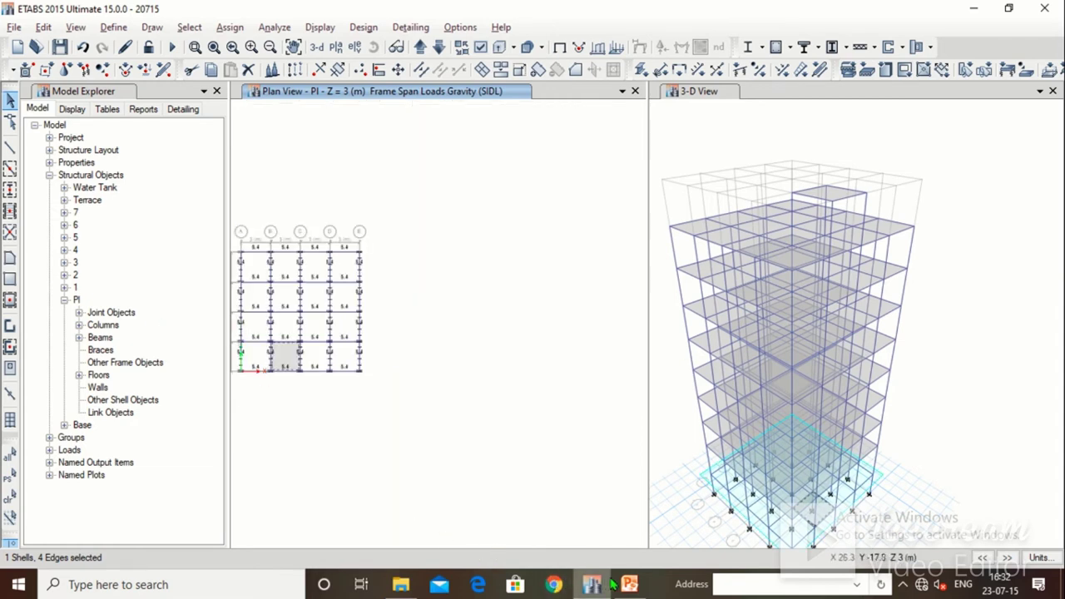
scroll(241, 399, "up", 1)
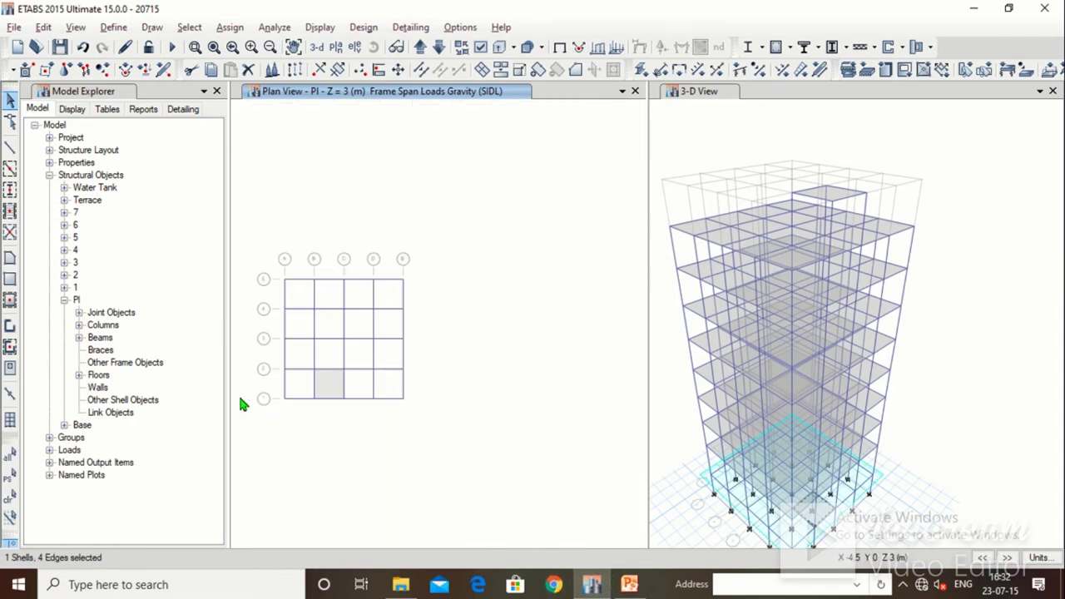
left_click(230, 28)
mouse_move(328, 175)
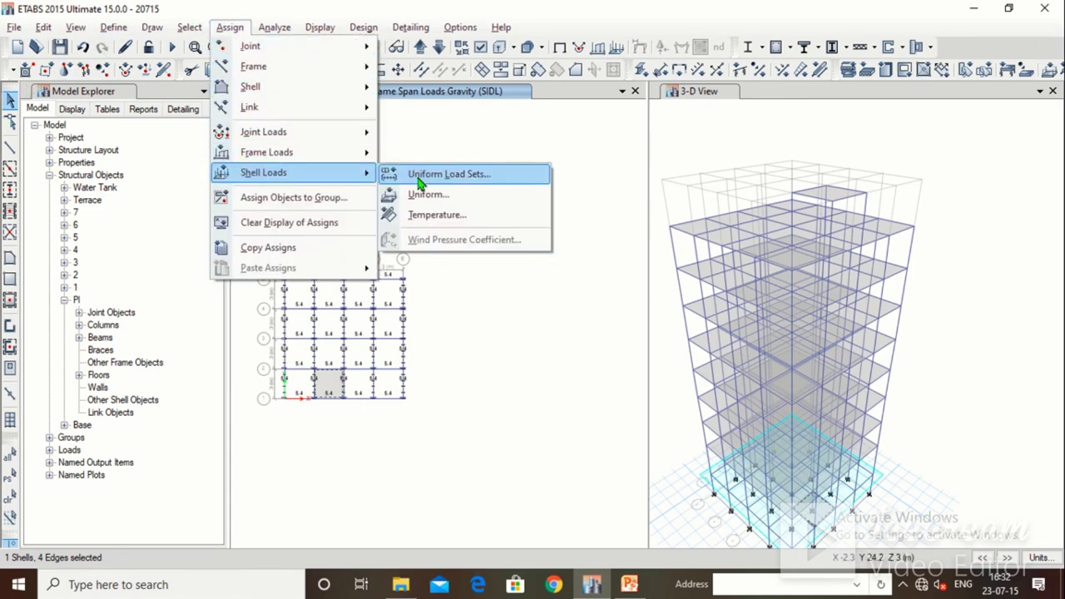
left_click(425, 194)
left_click(545, 248)
left_click(546, 275)
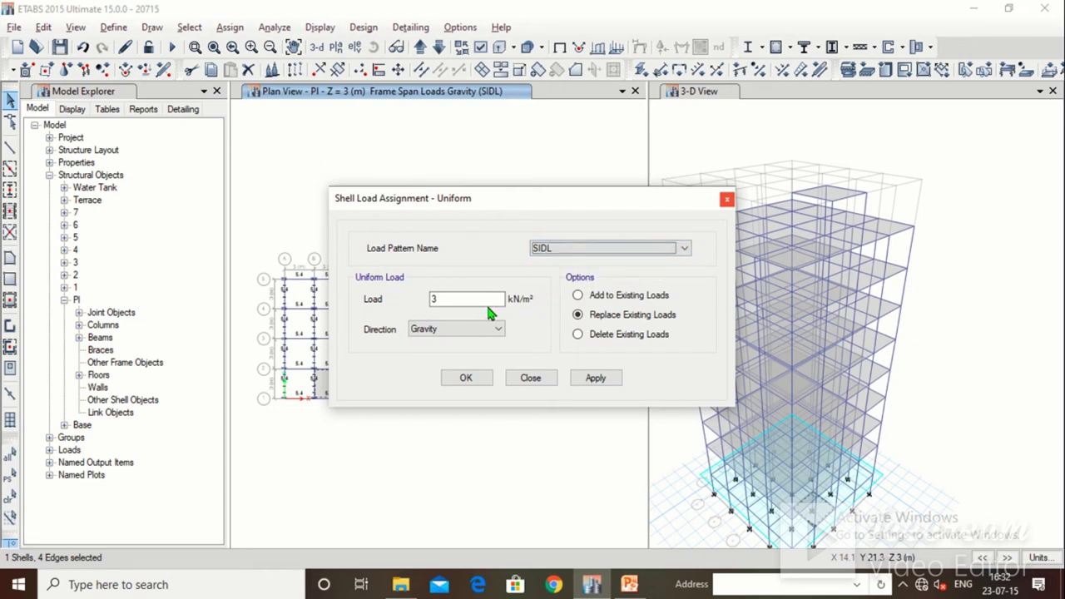
left_click(613, 384)
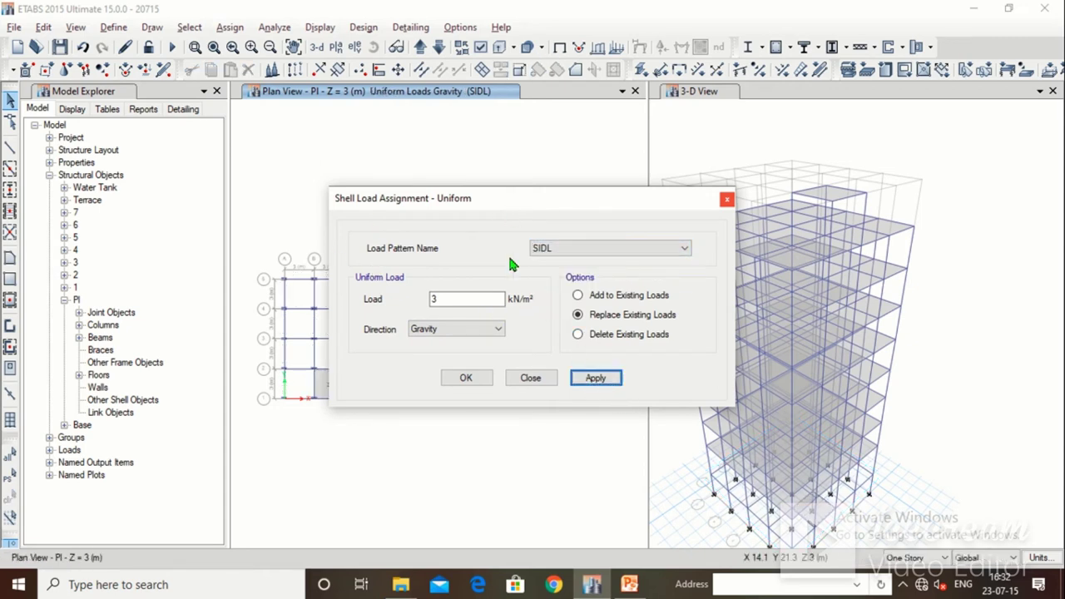
left_click_drag(456, 214, 643, 241)
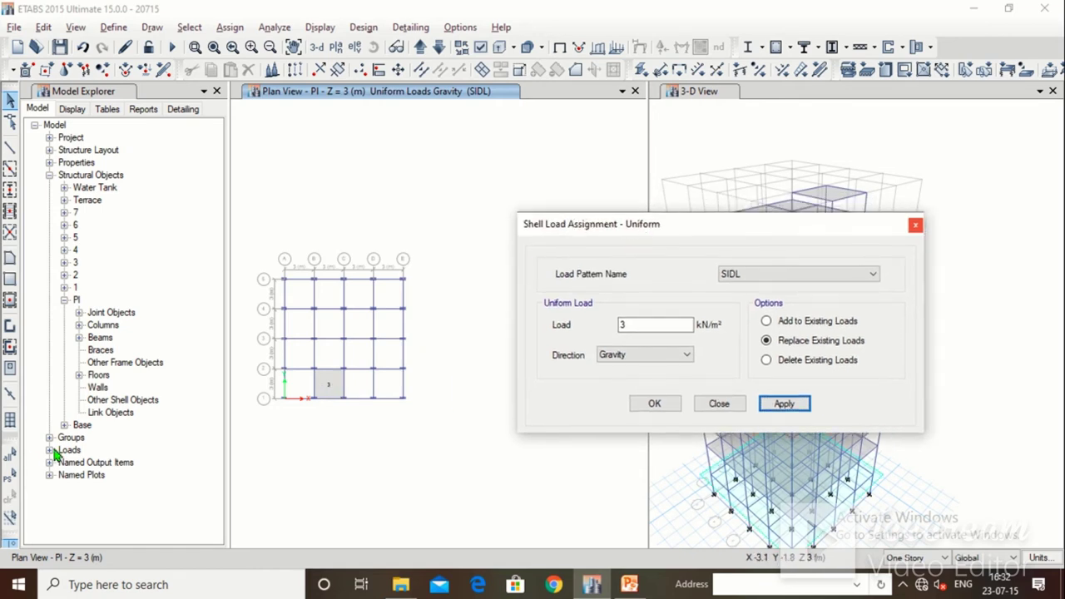
left_click(654, 404)
Step: Reselect the Pl slab panel and assign it a uniform gravity shell load of 3 kN/m² under the Live load pattern
left_click(10, 474)
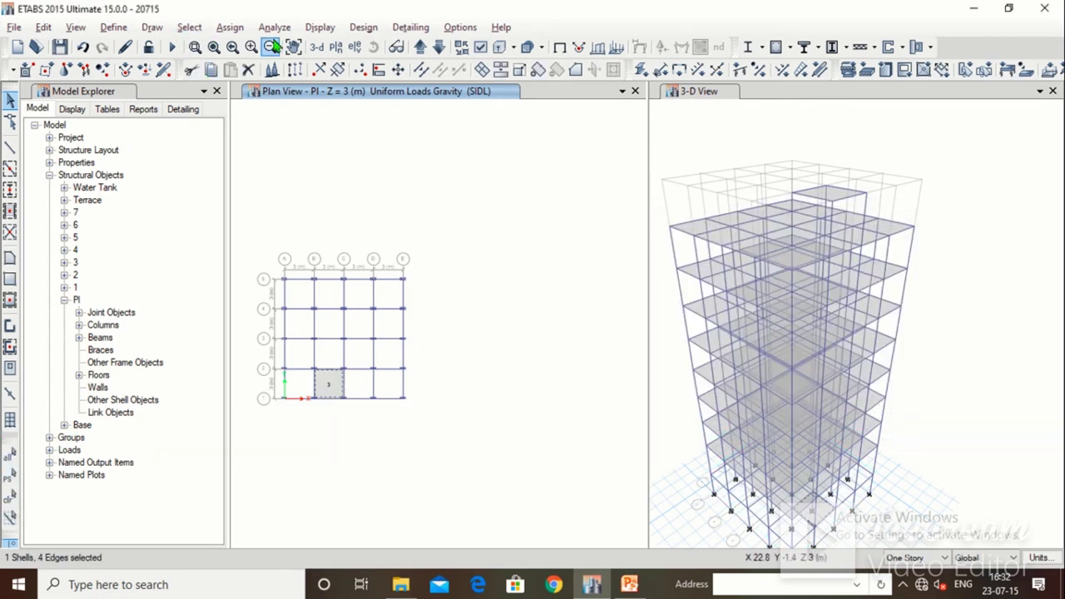
left_click(227, 29)
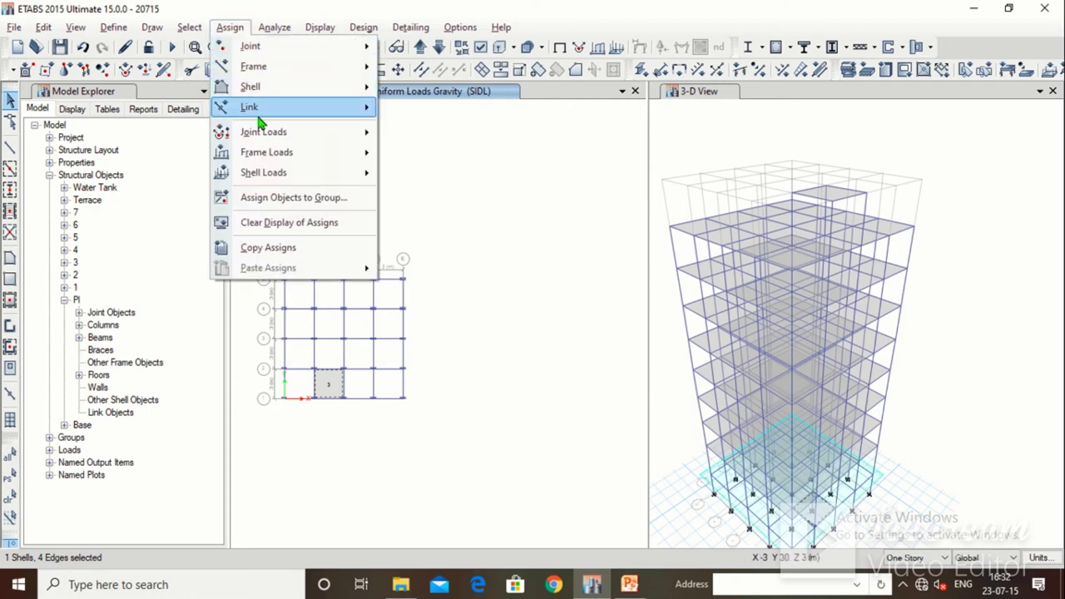
mouse_move(281, 175)
left_click(433, 192)
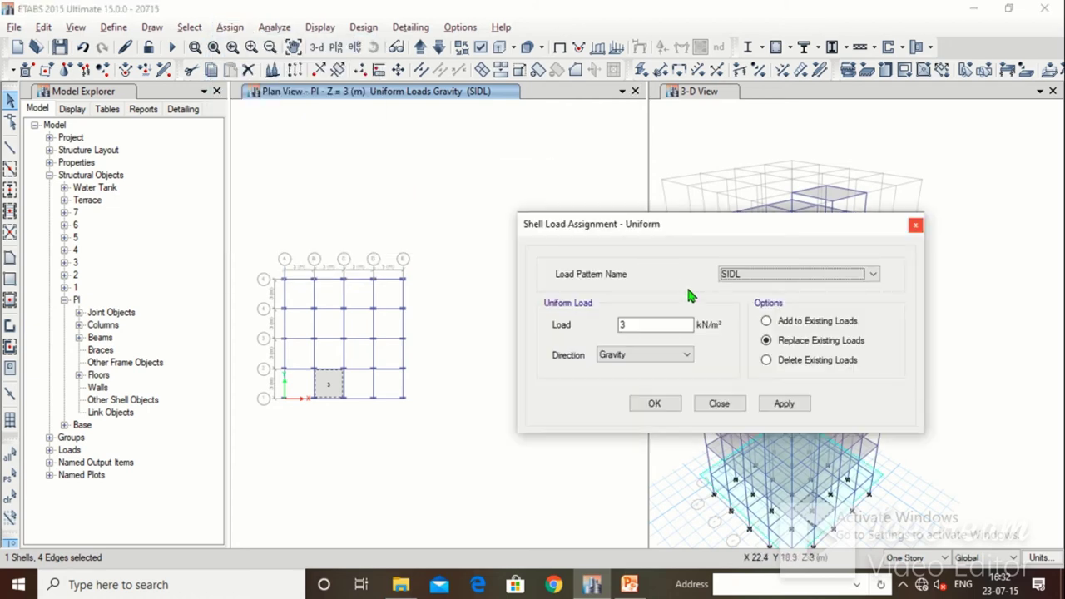
left_click(721, 280)
left_click(720, 297)
left_click(780, 404)
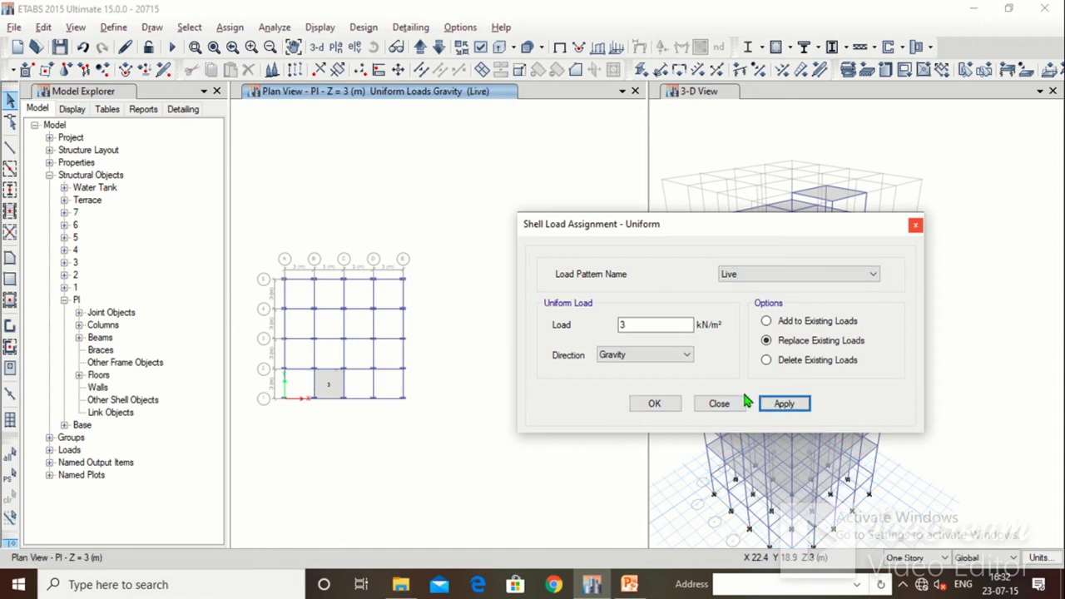
left_click(771, 404)
left_click(650, 347)
left_click(327, 383)
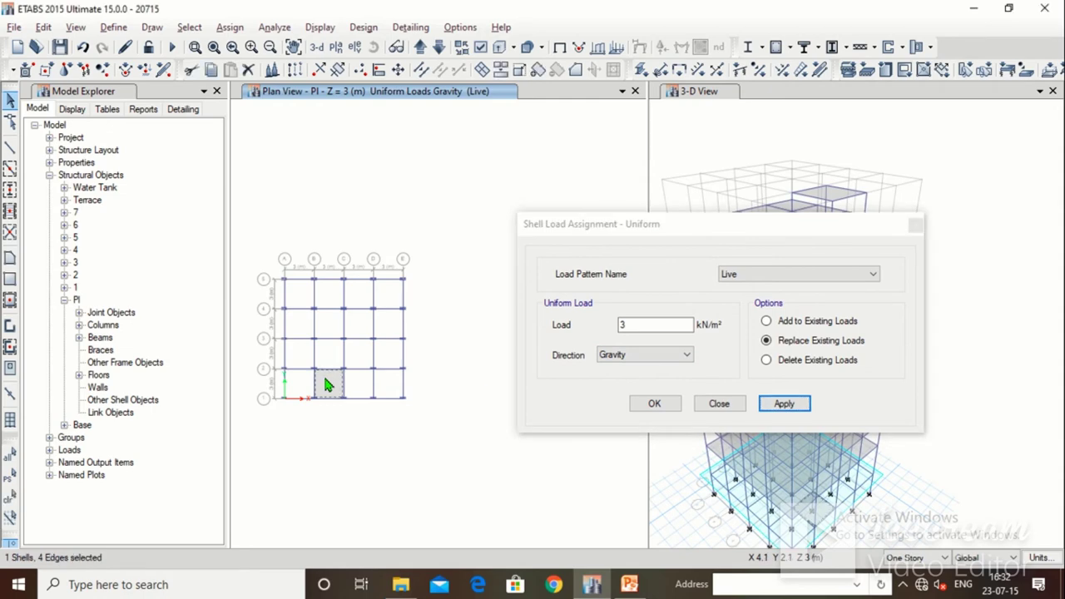
left_click(773, 403)
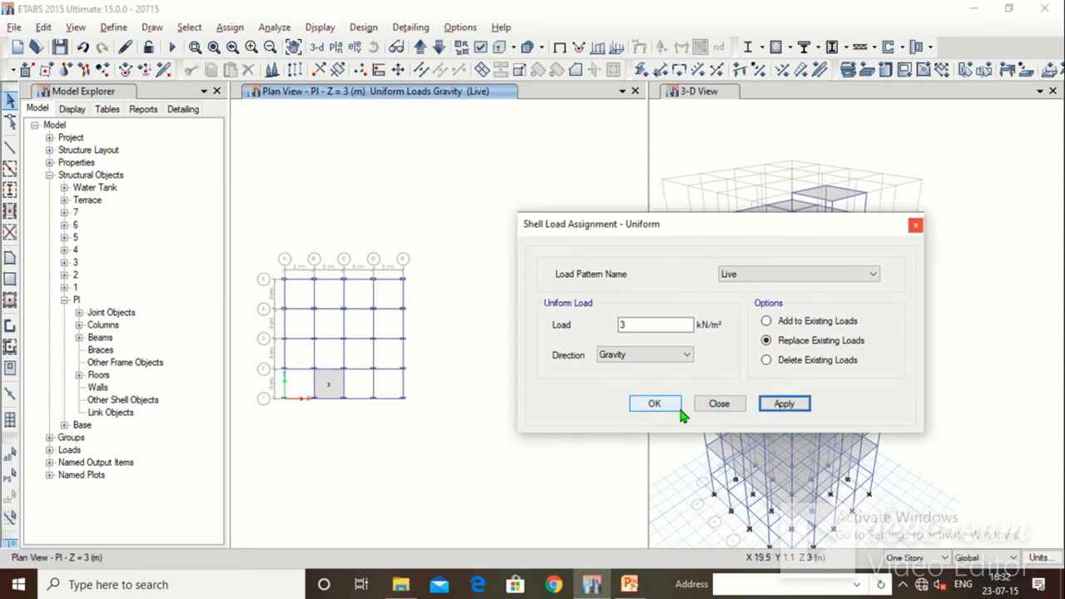
left_click(654, 404)
Step: Switch to PowerPoint and recheck the dead load and live load values on slides 7 and 8
left_click(630, 582)
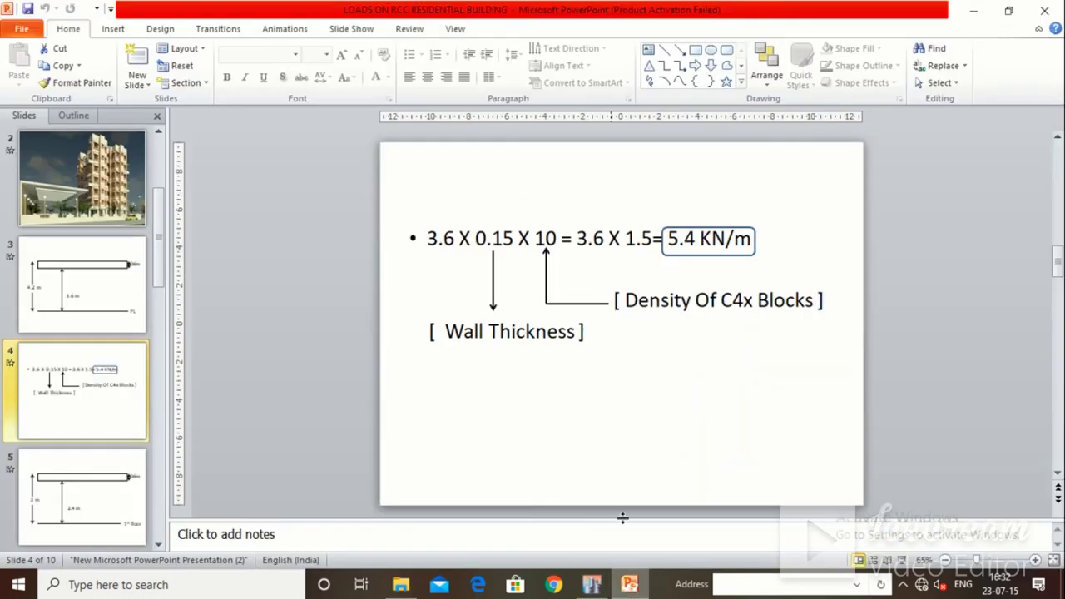
scroll(111, 423, "down", 5)
left_click(104, 420)
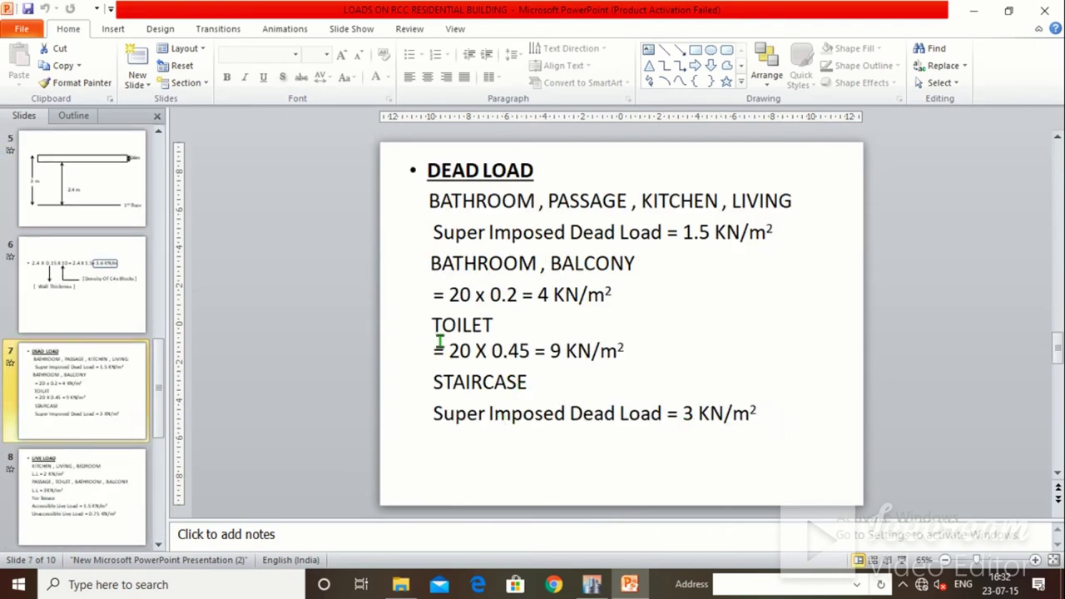
left_click(81, 483)
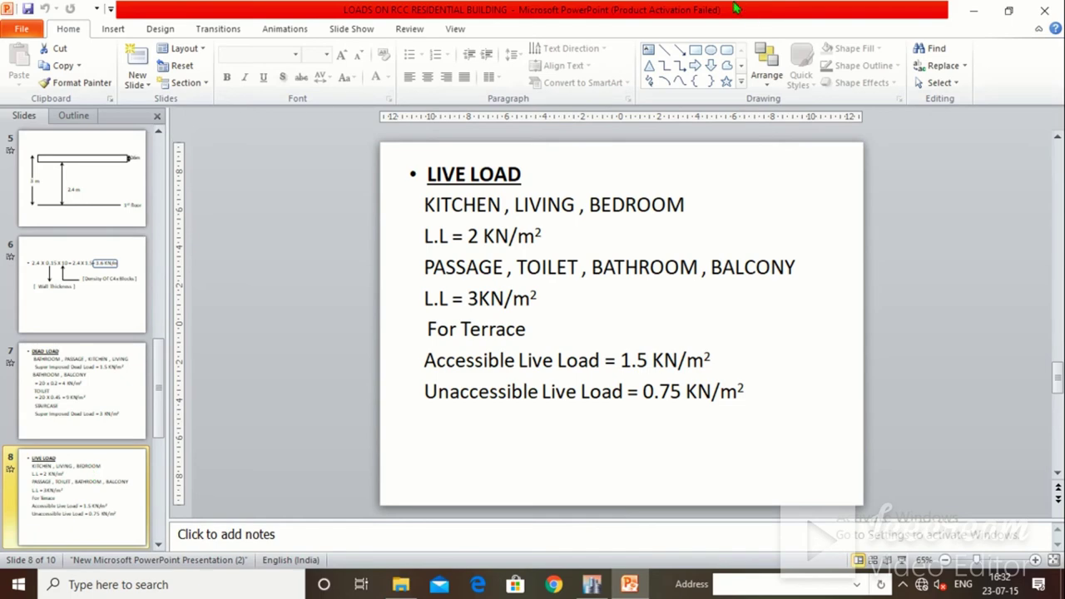
Step: Switch to ETABS and display the plan view of the Terrace story
left_click(593, 585)
scroll(528, 521, "down", 3)
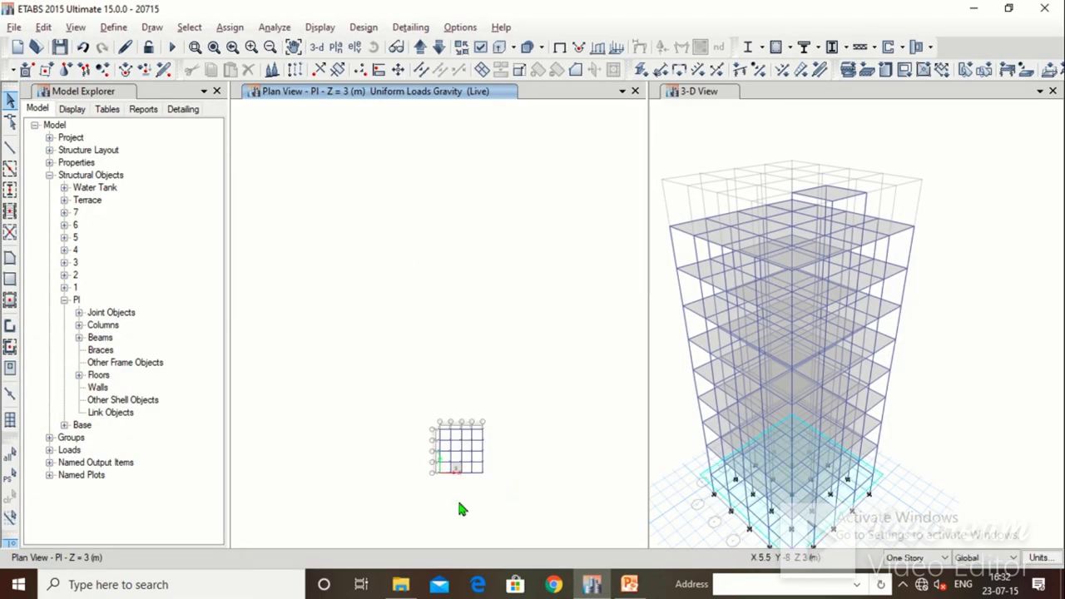
scroll(460, 506, "up", 3)
scroll(463, 503, "up", 3)
scroll(464, 501, "down", 3)
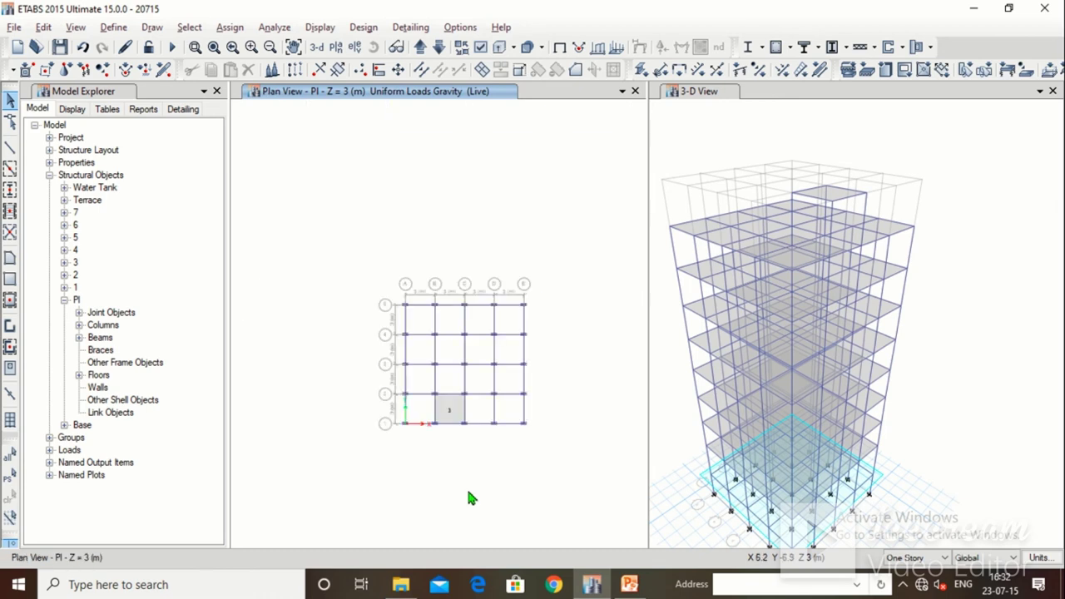
left_click(420, 49)
left_click(420, 48)
left_click(420, 49)
left_click(420, 49)
left_click(420, 49)
left_click(335, 48)
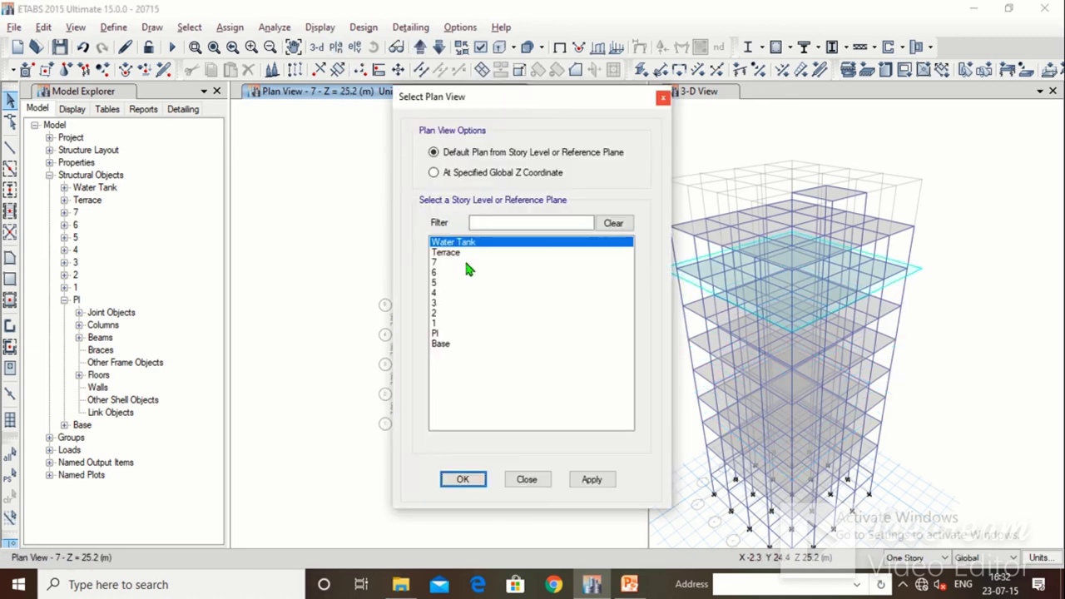
left_click(459, 253)
left_click(594, 483)
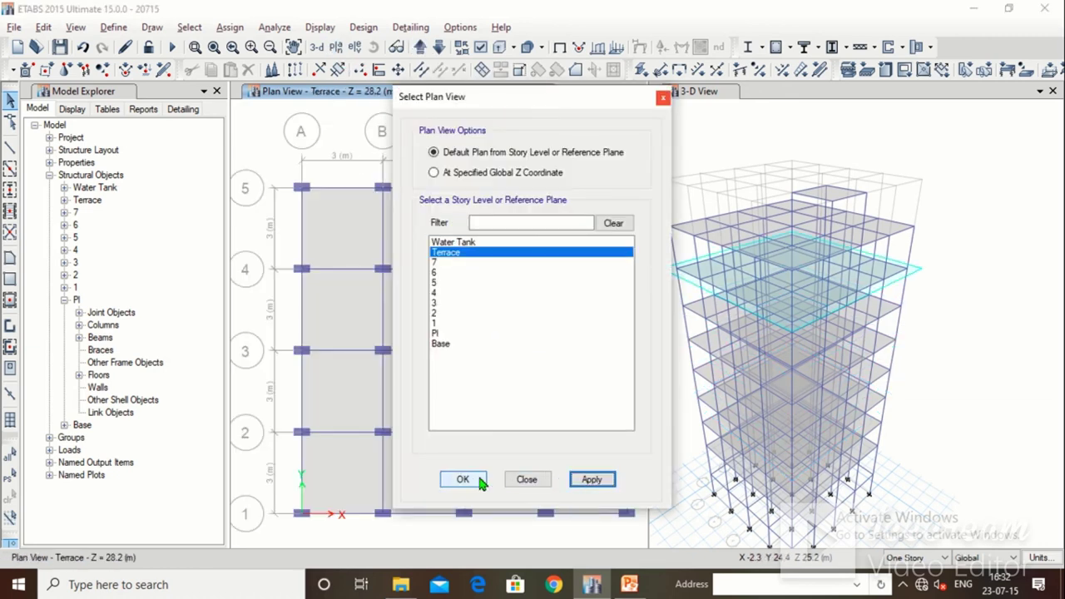
left_click(468, 477)
scroll(445, 281, "down", 3)
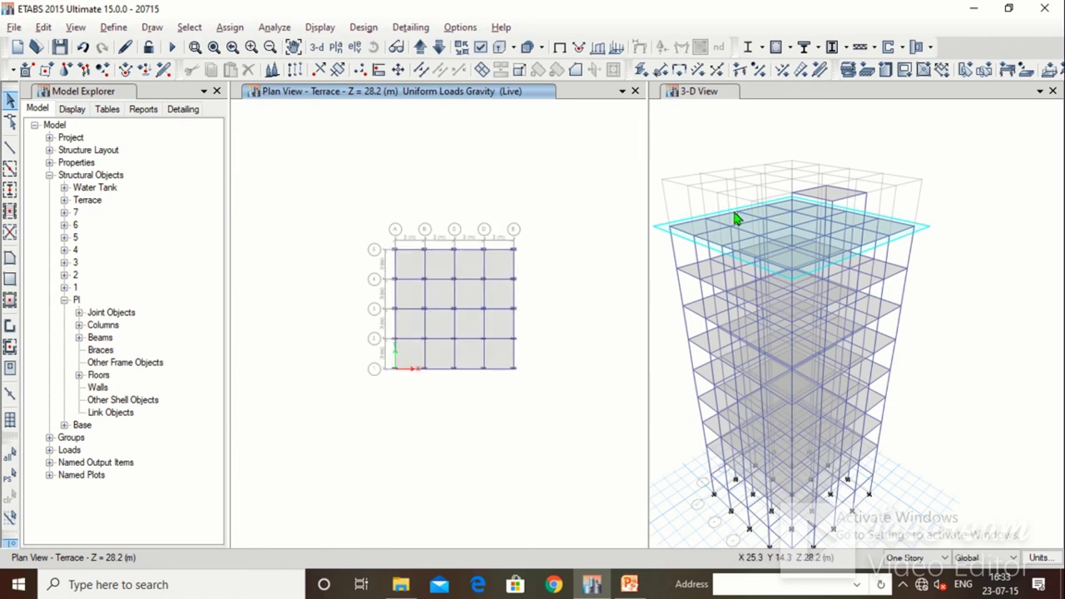
Step: Select all beams of the Terrace story from the structural objects
left_click(64, 300)
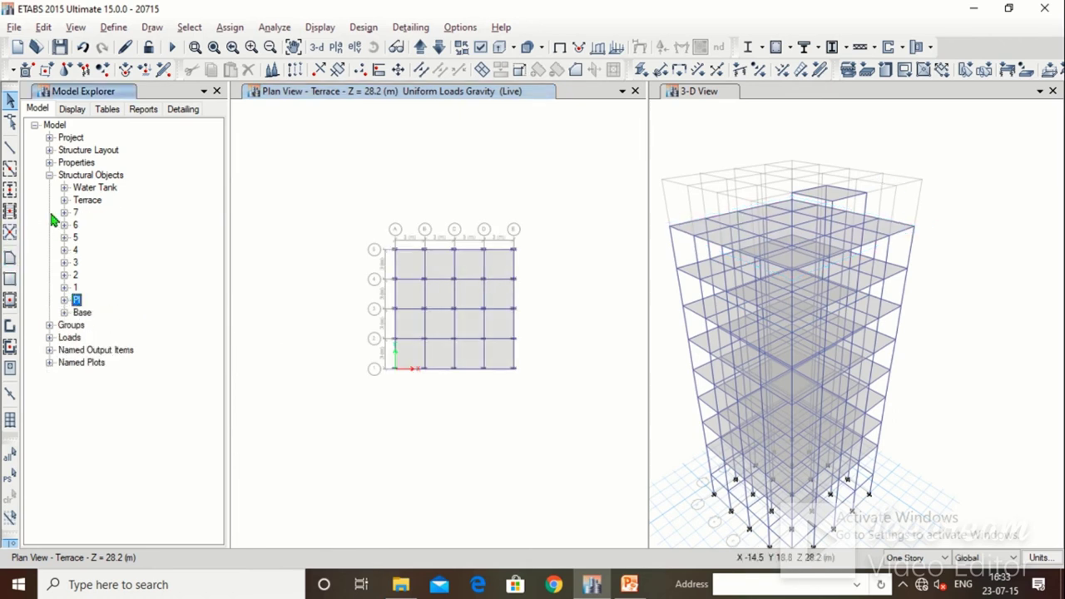
left_click(64, 200)
left_click(99, 237)
right_click(101, 238)
left_click(126, 248)
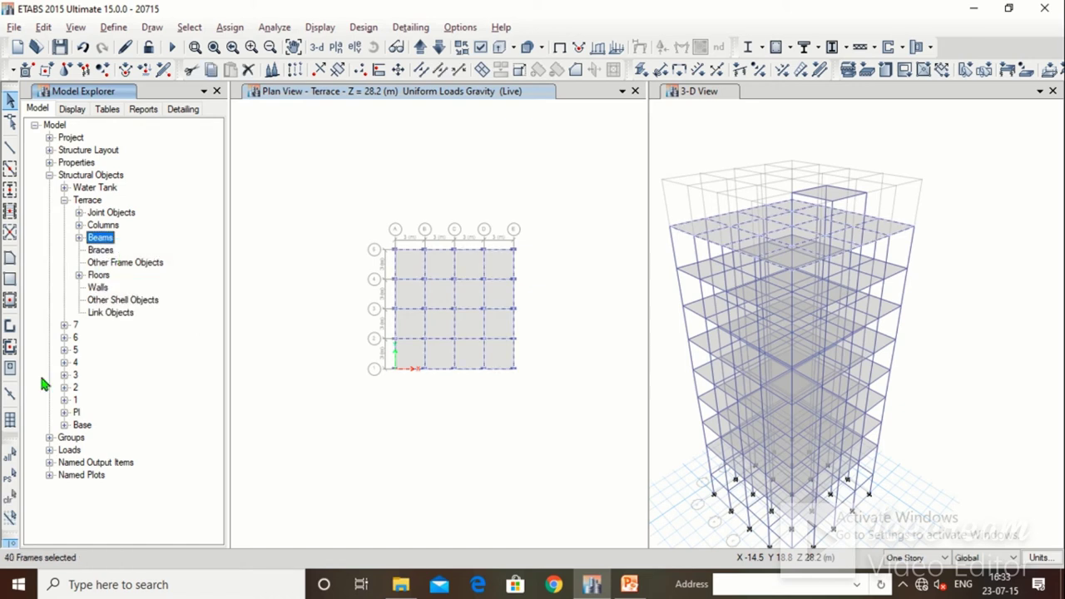
Step: Start a distributed frame load assignment for the selected terrace beams with a 1.8 kN/m uniform gravity load under SIDL
left_click(228, 27)
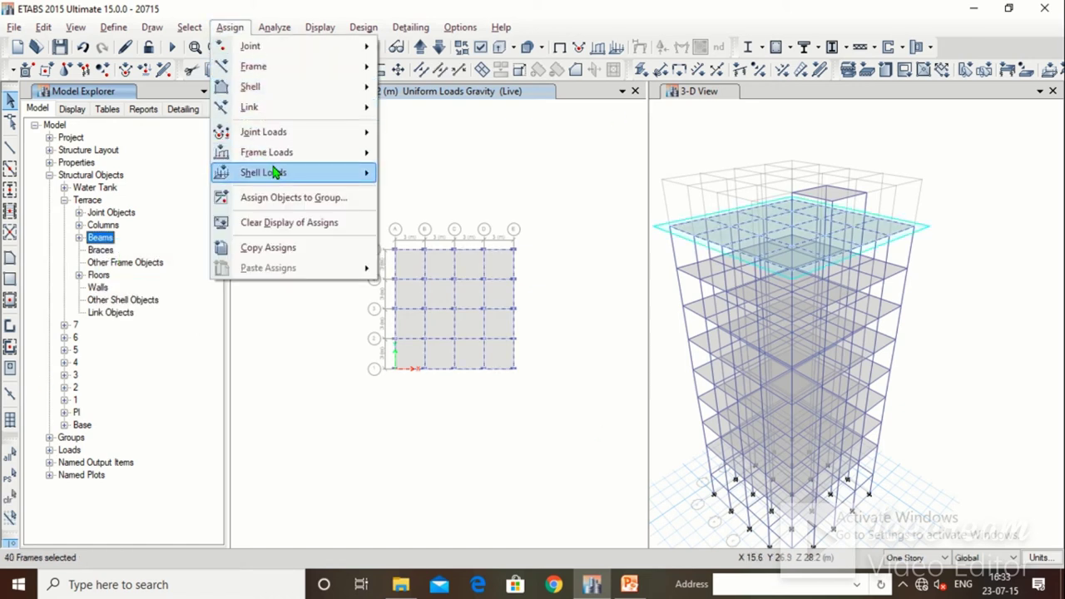
mouse_move(274, 172)
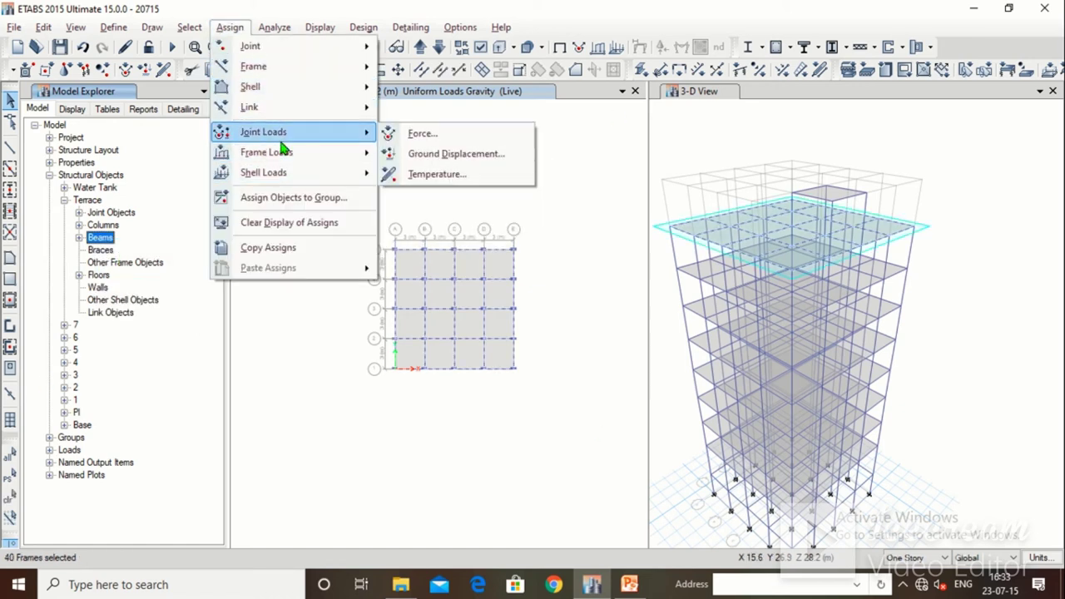
mouse_move(287, 154)
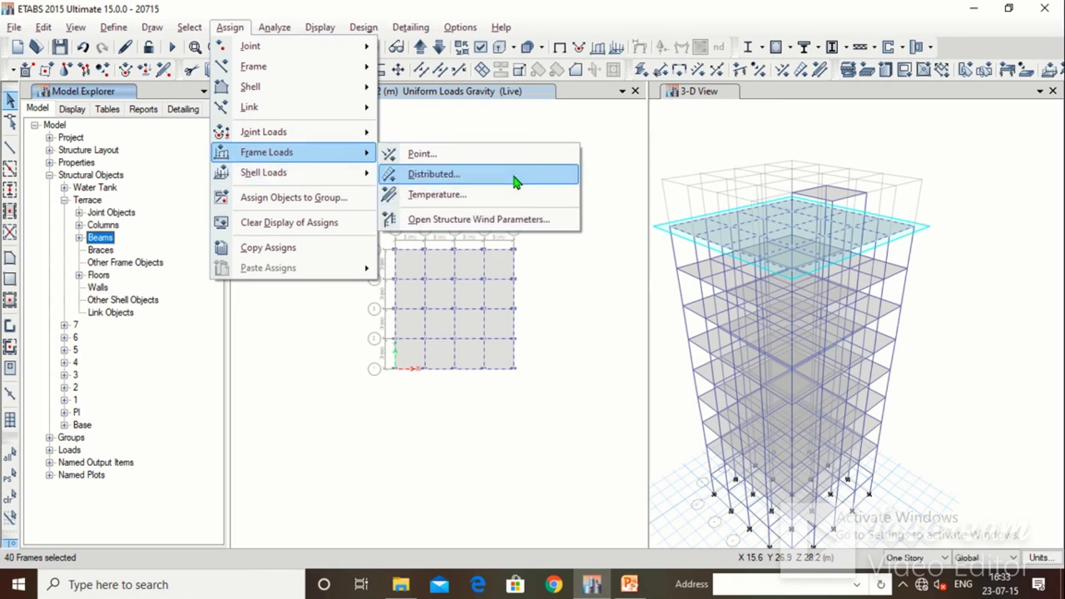
left_click(516, 177)
left_click_drag(404, 420, 374, 422)
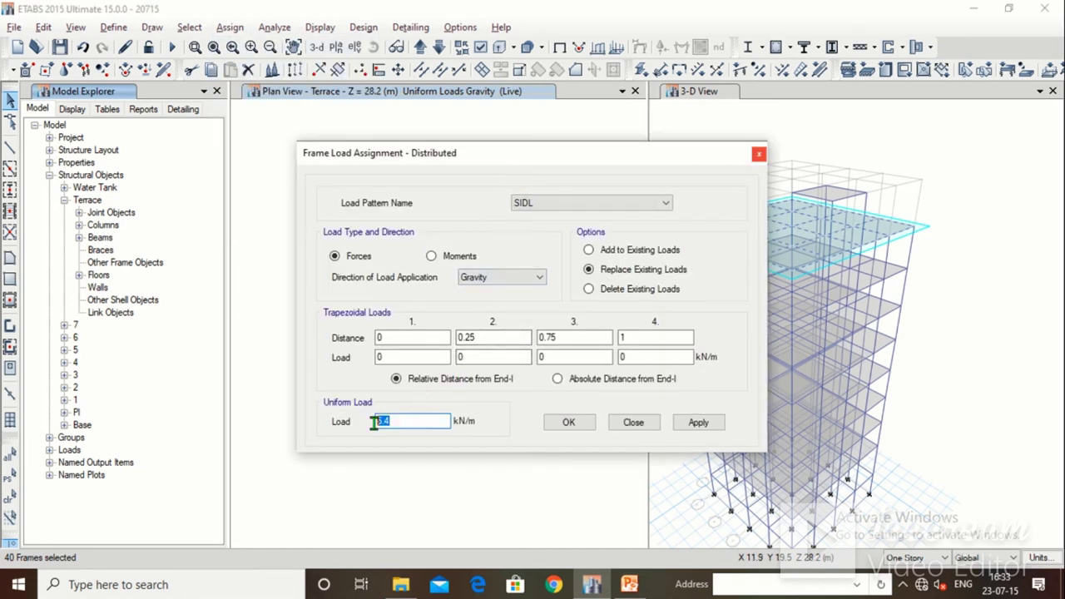
type("1.8")
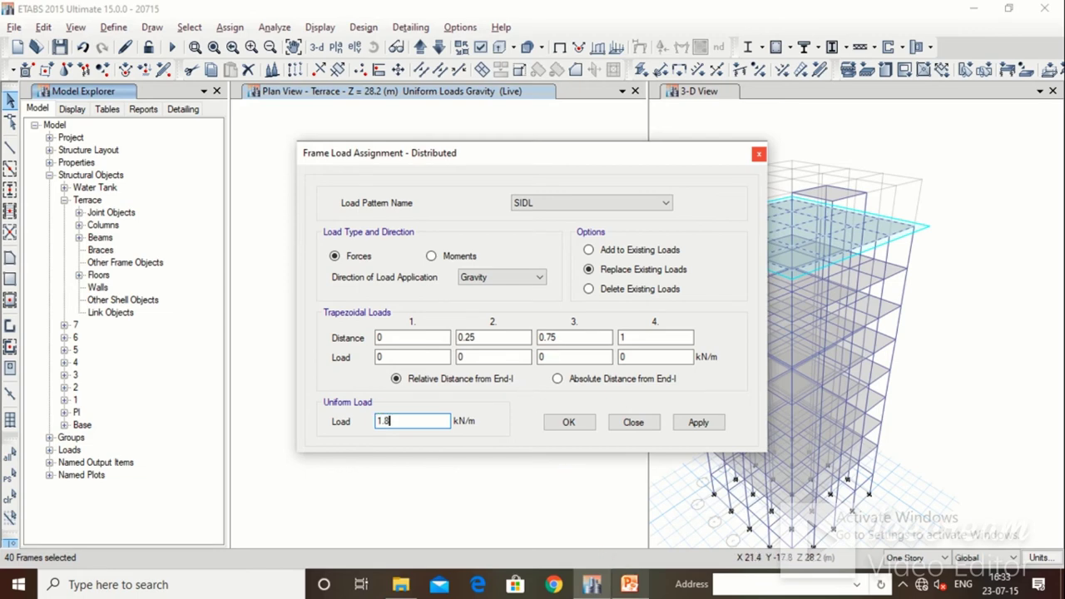
Step: Switch to PowerPoint and check the terrace parapet wall load calculation on slide 9
left_click(634, 586)
scroll(74, 420, "down", 2)
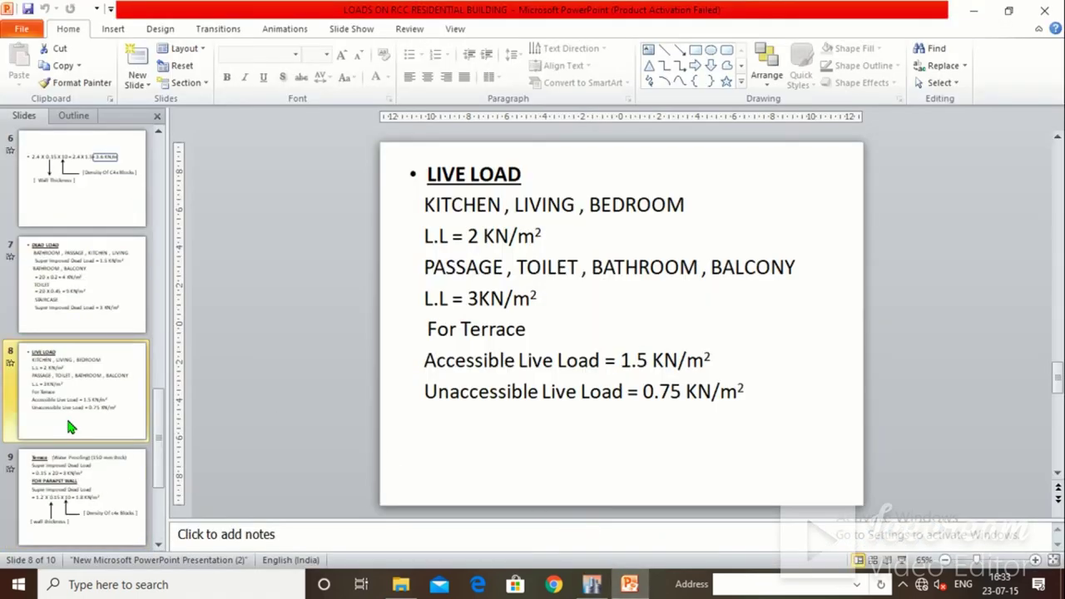
left_click(72, 468)
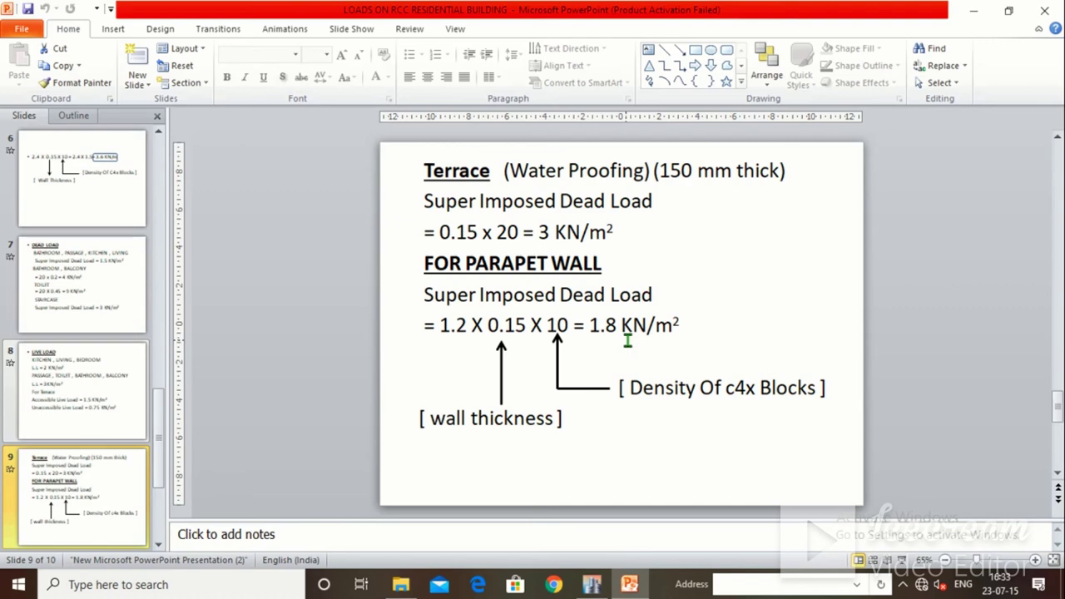
Step: Return to ETABS and apply the 1.8 kN/m SIDL frame load to the terrace beams
left_click(591, 584)
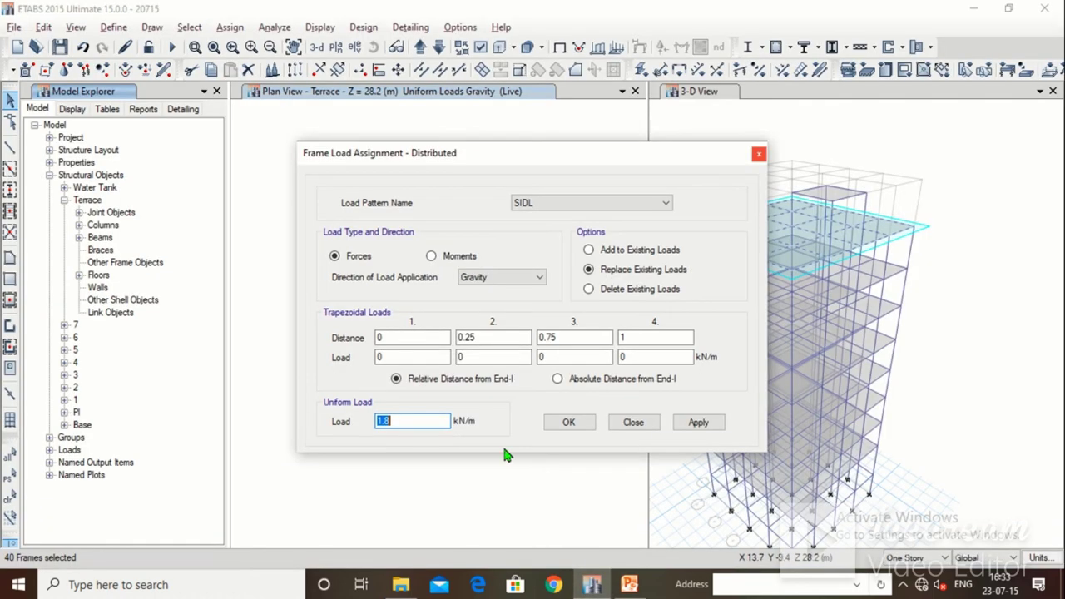
left_click(695, 422)
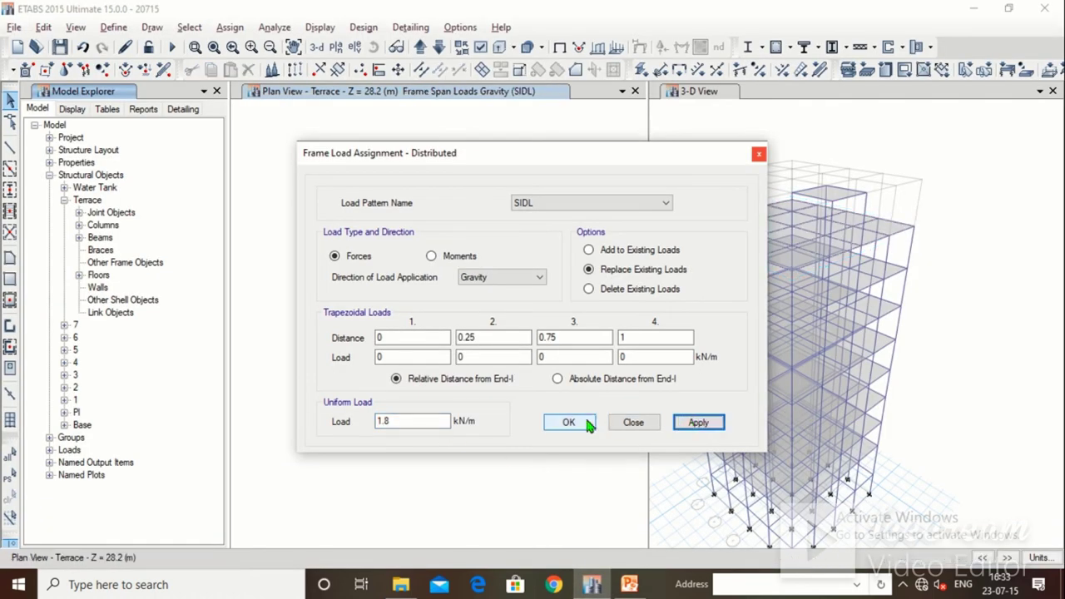
left_click(588, 424)
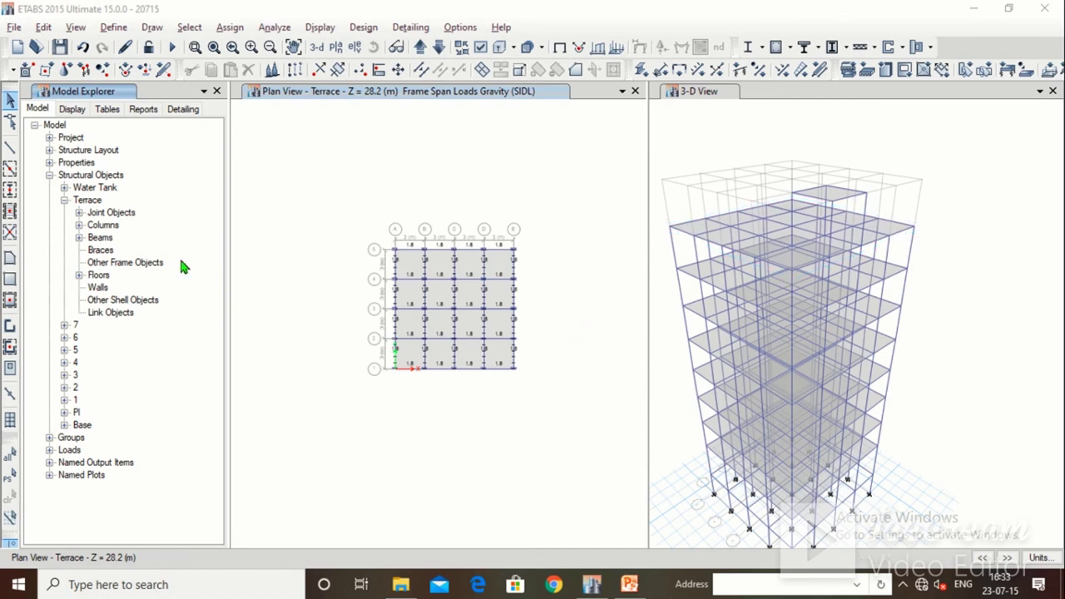
scroll(585, 268, "up", 3)
scroll(582, 268, "down", 3)
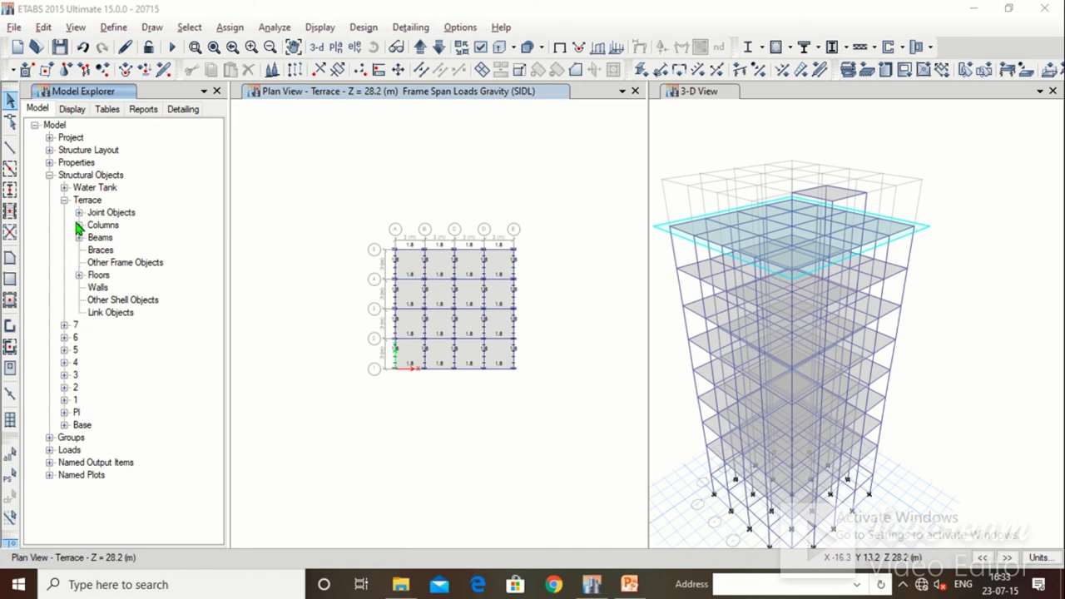
Step: Select all floor slabs of the Terrace story from the structural objects
left_click(98, 288)
left_click(99, 276)
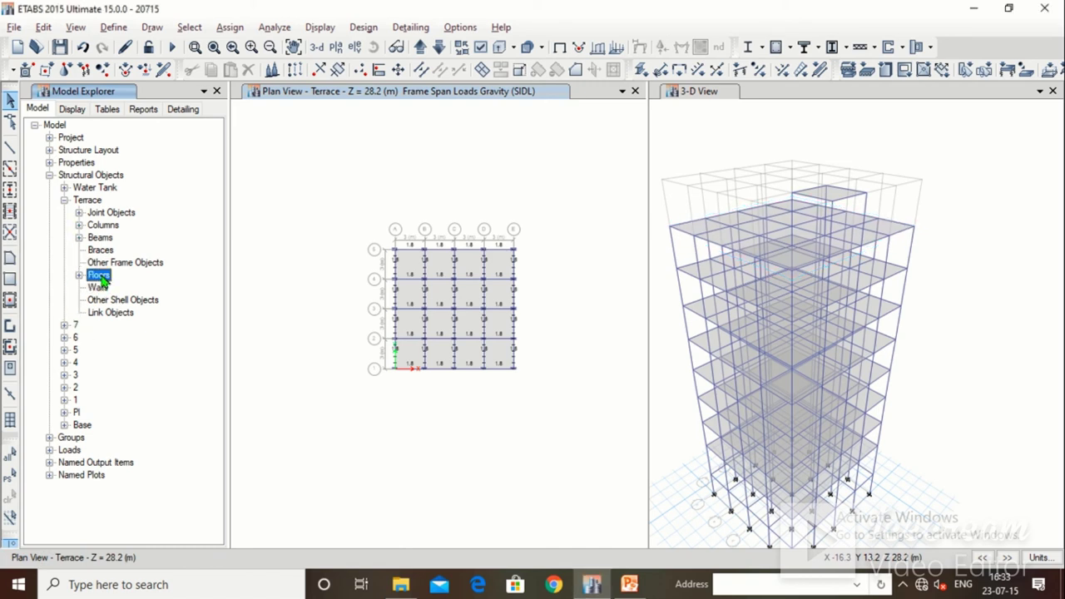
right_click(101, 280)
left_click(124, 291)
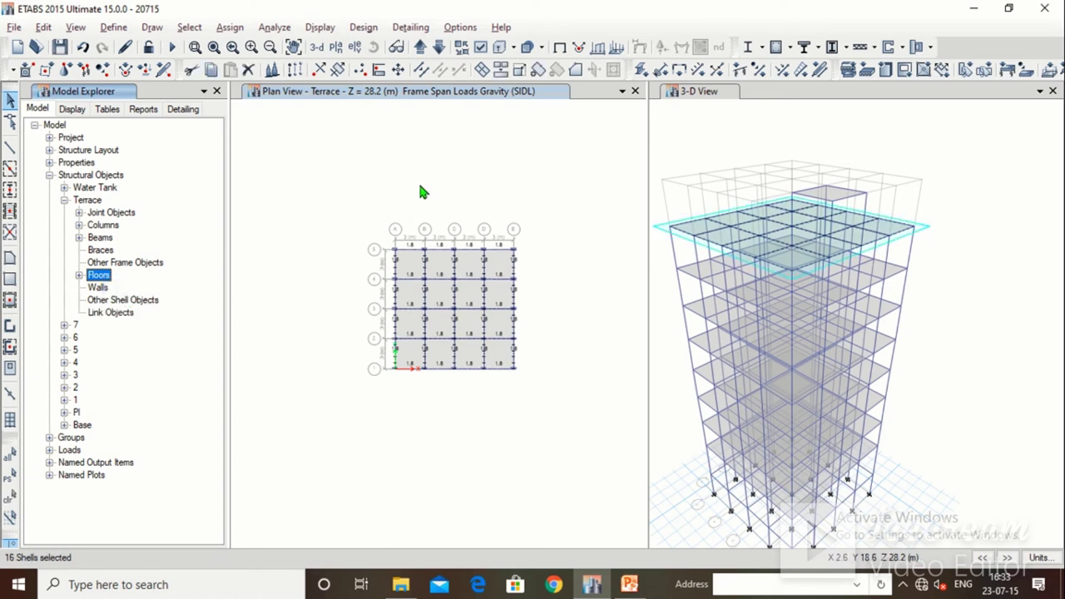
left_click(349, 250)
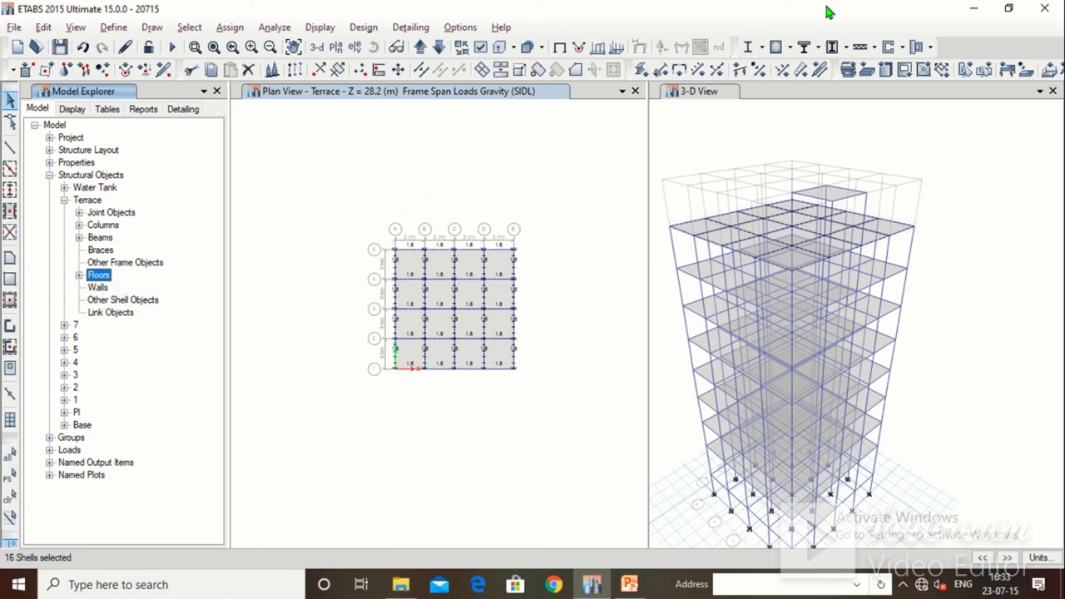
Step: Assign the selected terrace slabs a 3 kN/m² uniform gravity shell load under SIDL, checking the waterproofing load in PowerPoint before applying
left_click(227, 30)
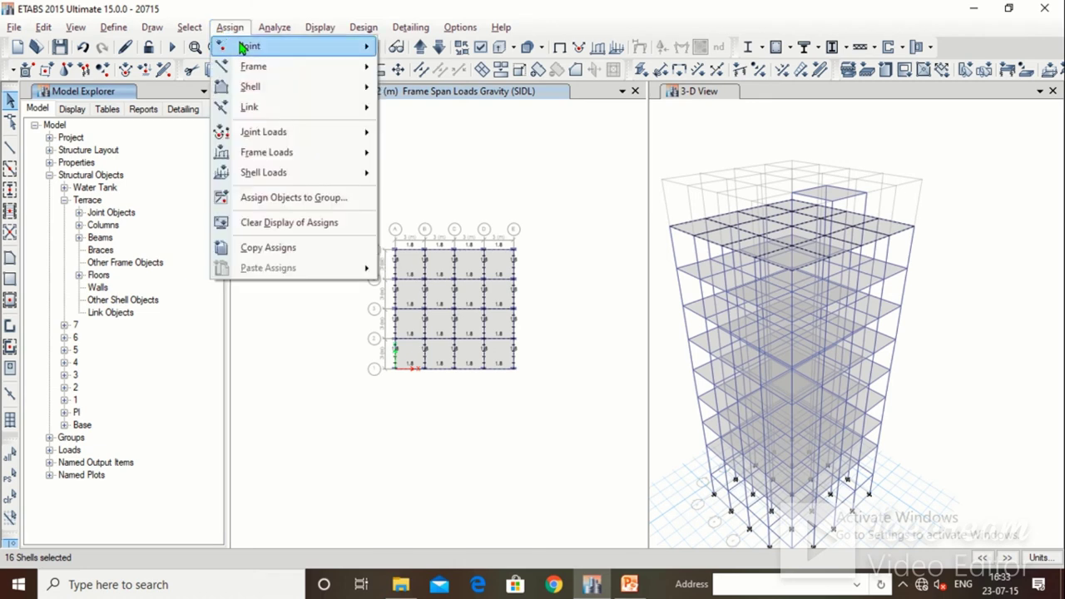
mouse_move(322, 171)
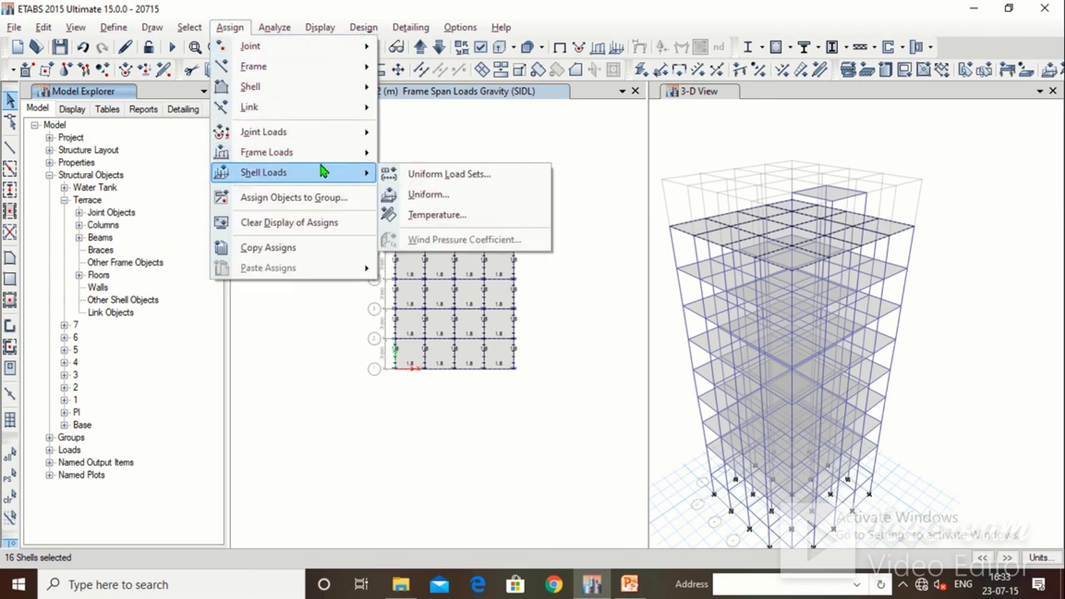
left_click(464, 203)
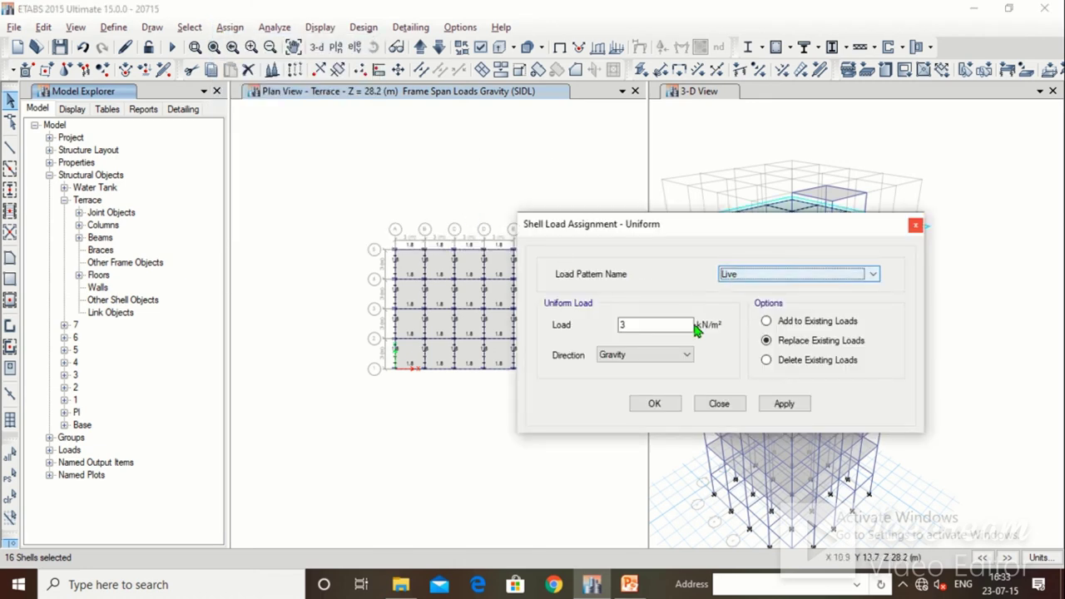
left_click(760, 275)
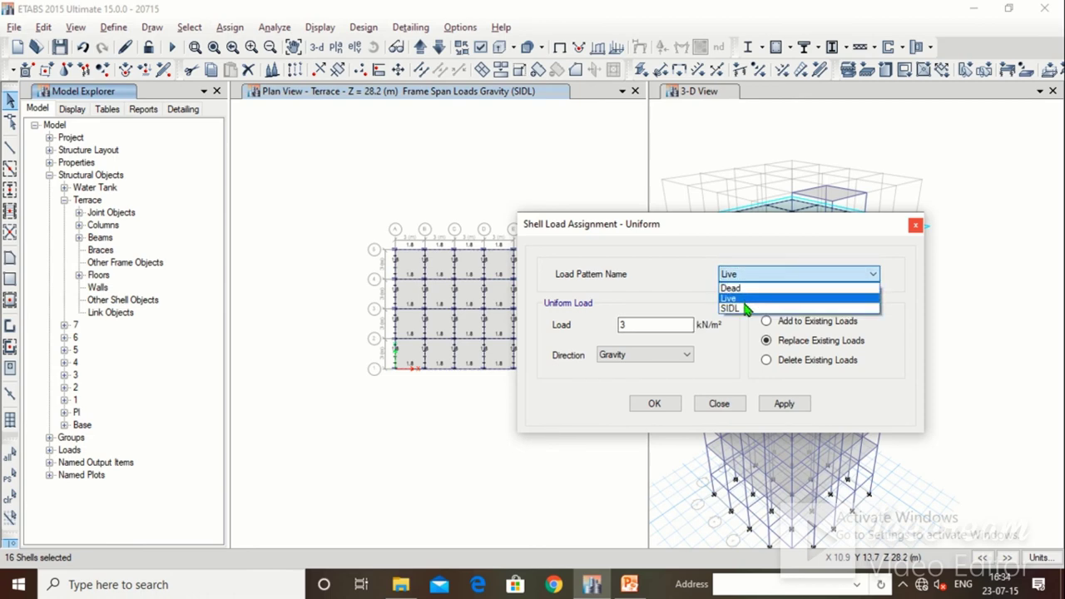
left_click(746, 308)
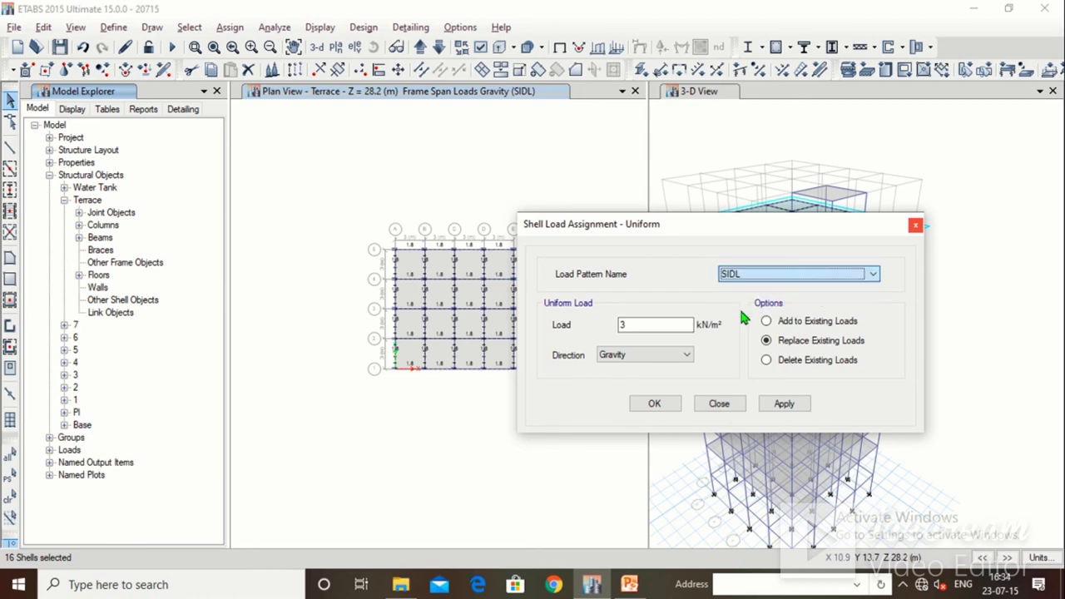
left_click(629, 585)
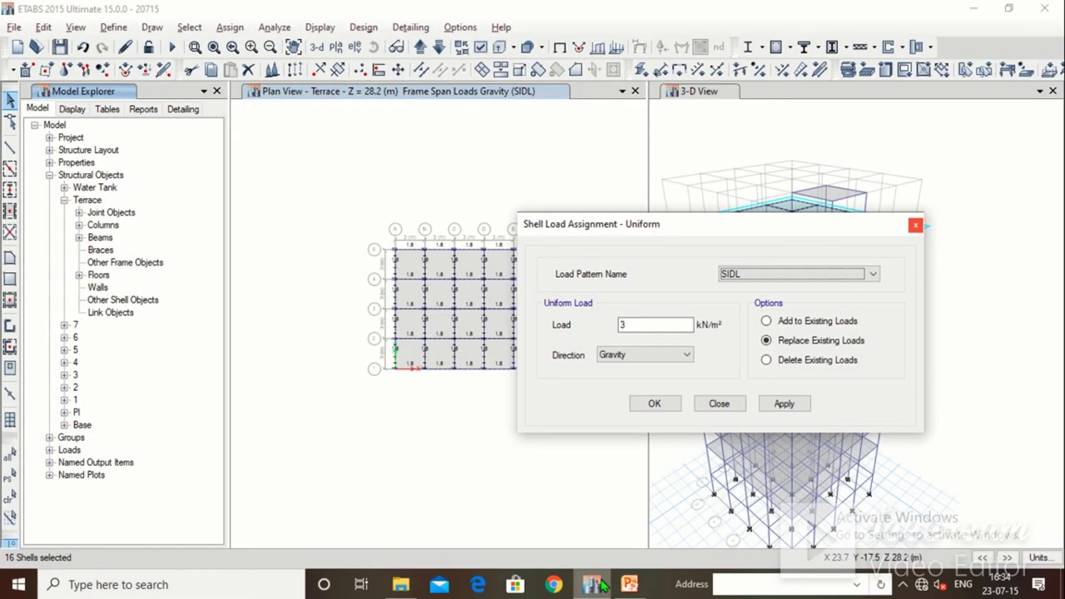
left_click(591, 584)
left_click(798, 406)
left_click(654, 406)
scroll(515, 295, "up", 3)
scroll(515, 294, "down", 3)
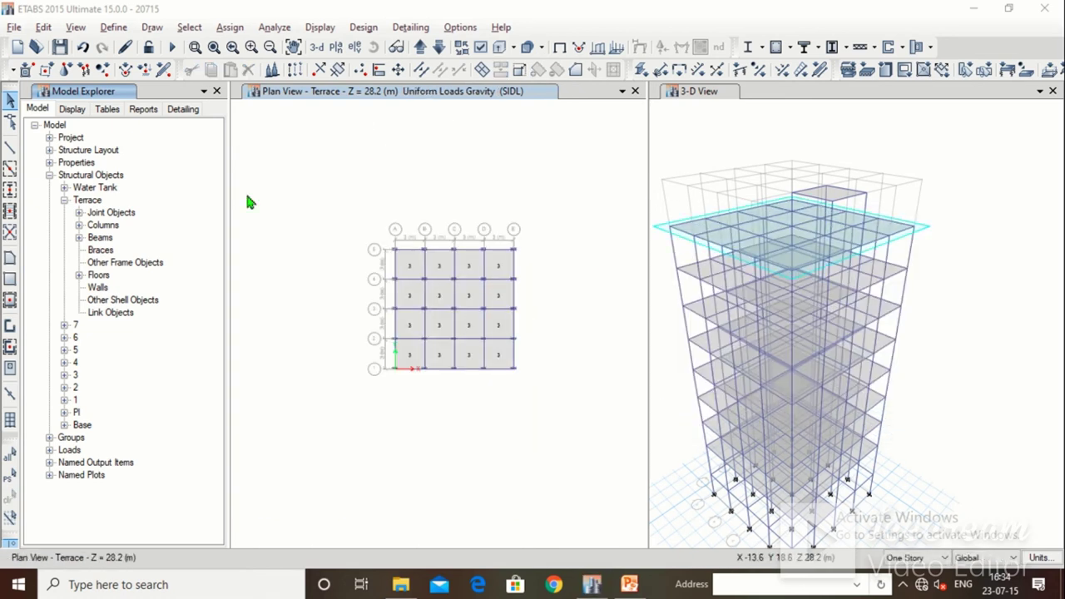
Step: Reselect the terrace slabs and set up a uniform gravity shell load of 1.5 kN/m² under the Live load pattern
left_click(10, 486)
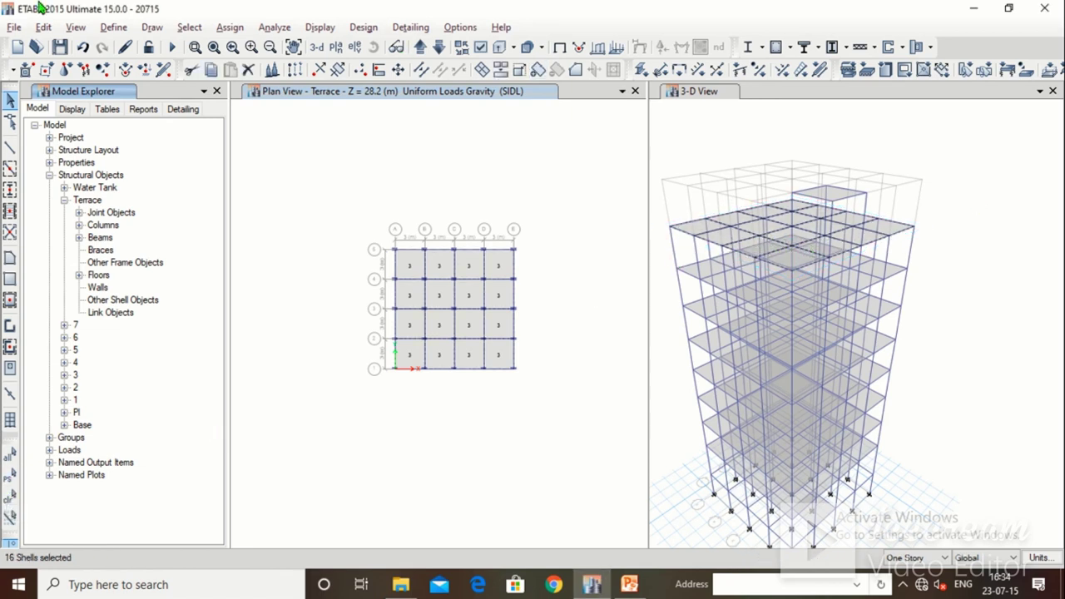
left_click(229, 26)
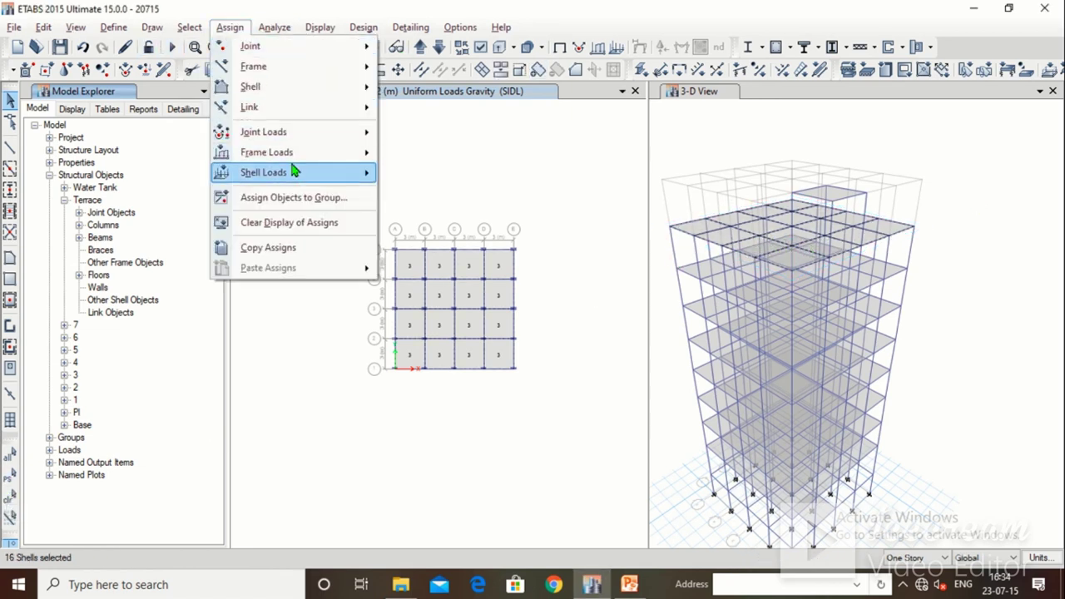
mouse_move(293, 170)
left_click(418, 193)
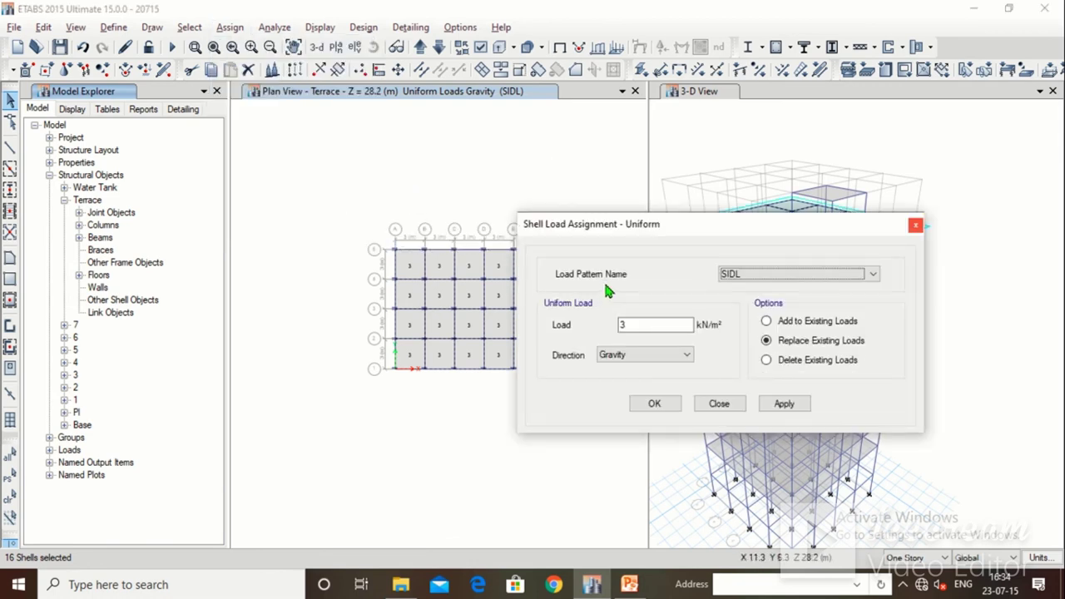
left_click(803, 279)
left_click(773, 304)
double_click(623, 325)
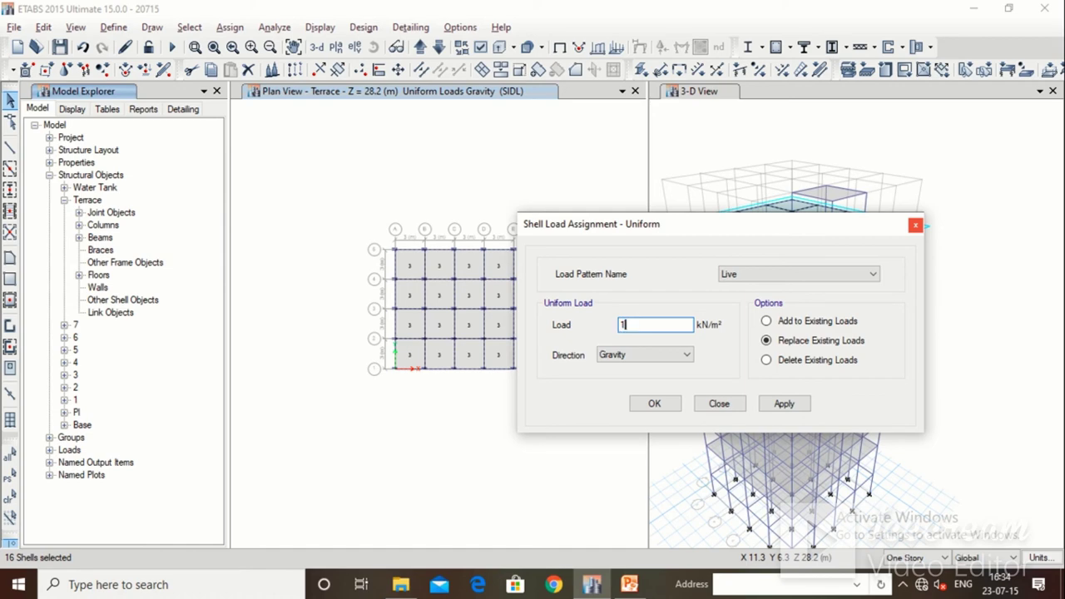
type("1.5")
Step: Switch to PowerPoint, check the accessible terrace live load on slide 8, and return to the ETABS shell load assignment
left_click(630, 584)
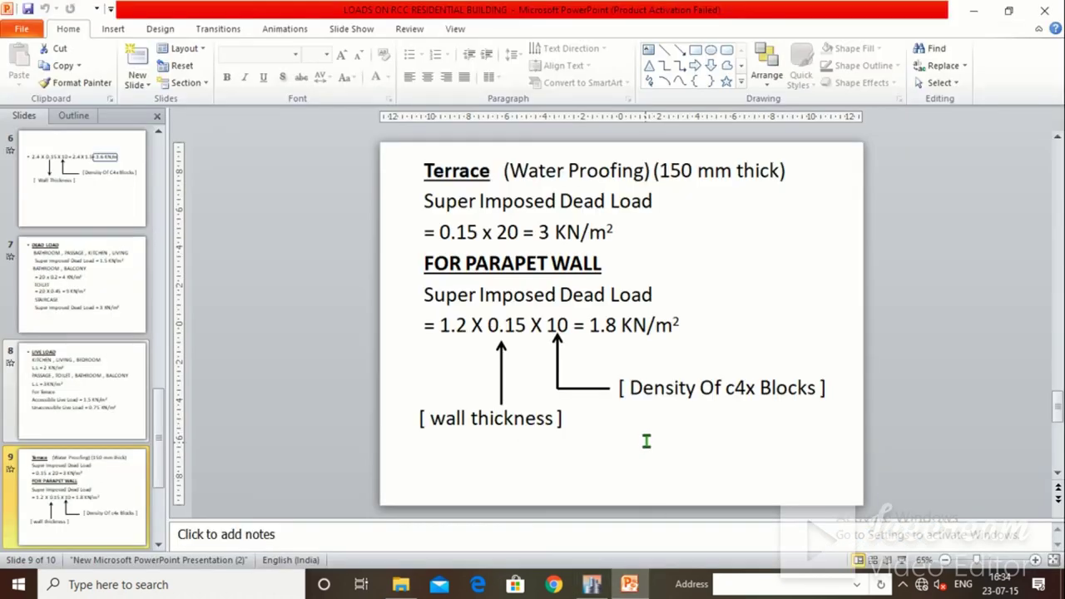
scroll(70, 503, "down", 2)
left_click(79, 495)
left_click(93, 397)
left_click(99, 300)
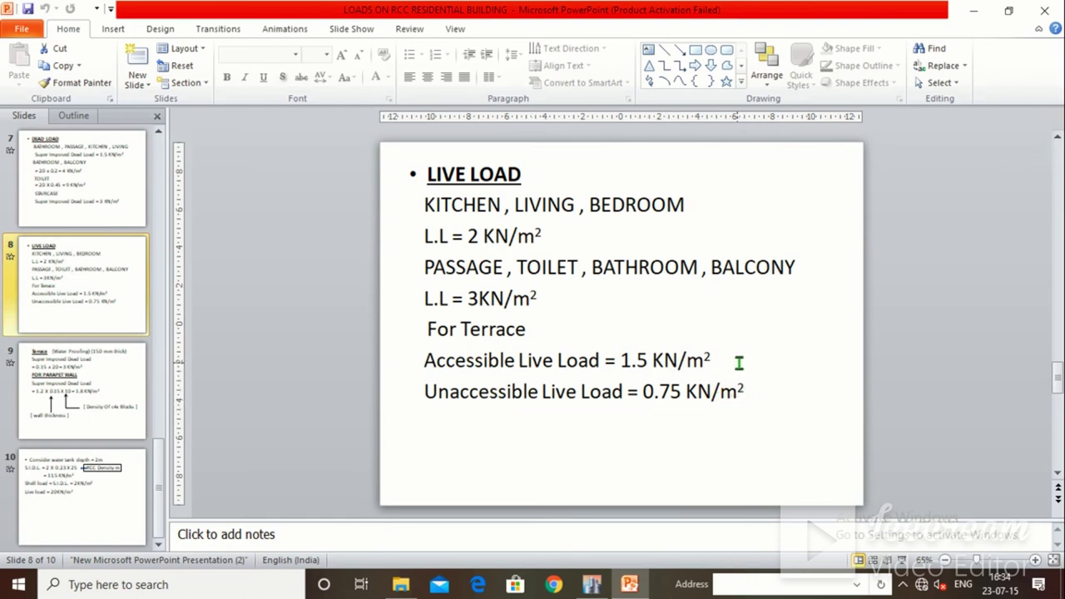
left_click(604, 584)
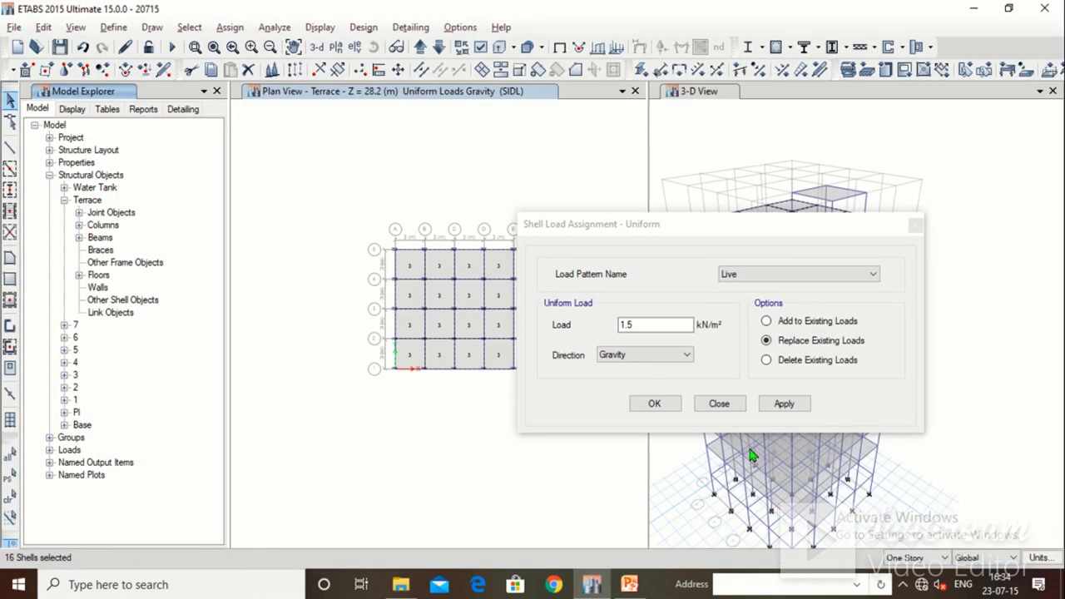
Step: Apply the 1.5 kN/m² uniform gravity Live load to the selected terrace slabs and finish the shell load assignment
left_click(784, 405)
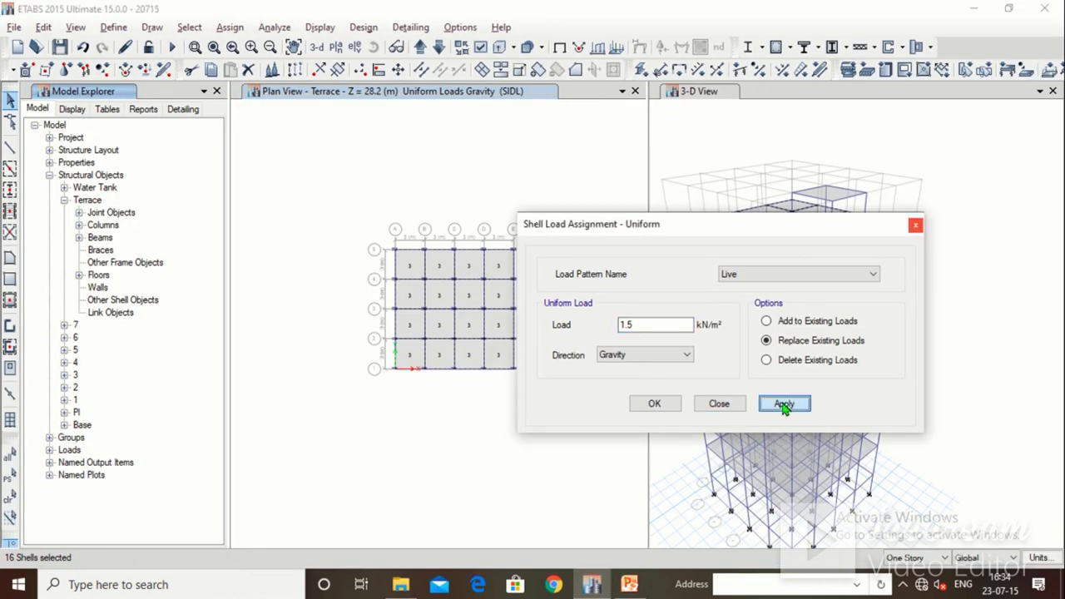
left_click(783, 405)
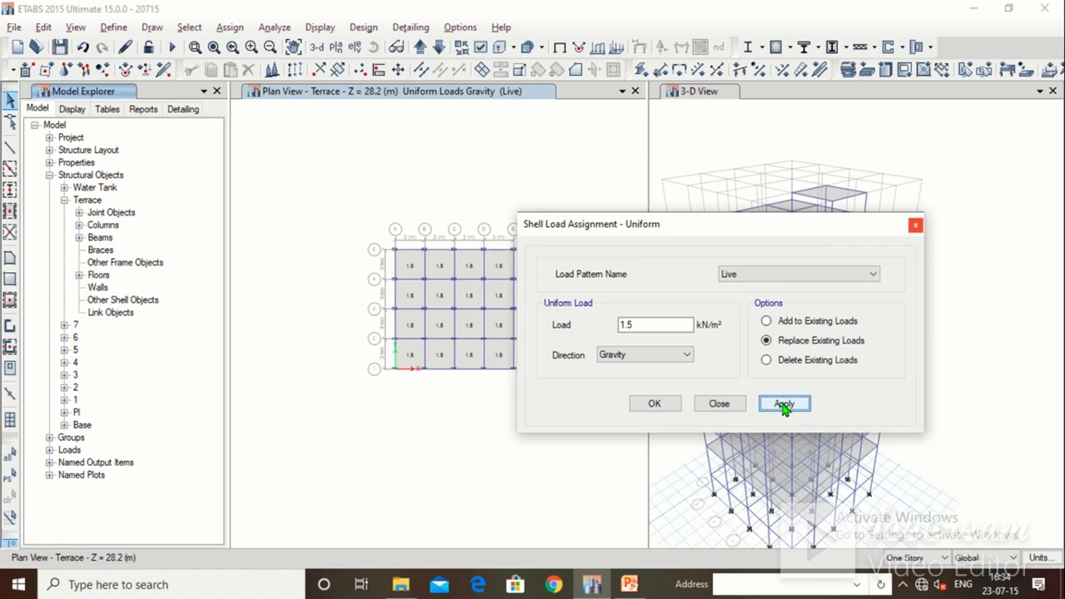
left_click(654, 403)
Step: Move the plan view up to the Water Tank story and select the four beams around its slab
scroll(291, 359, "down", 3)
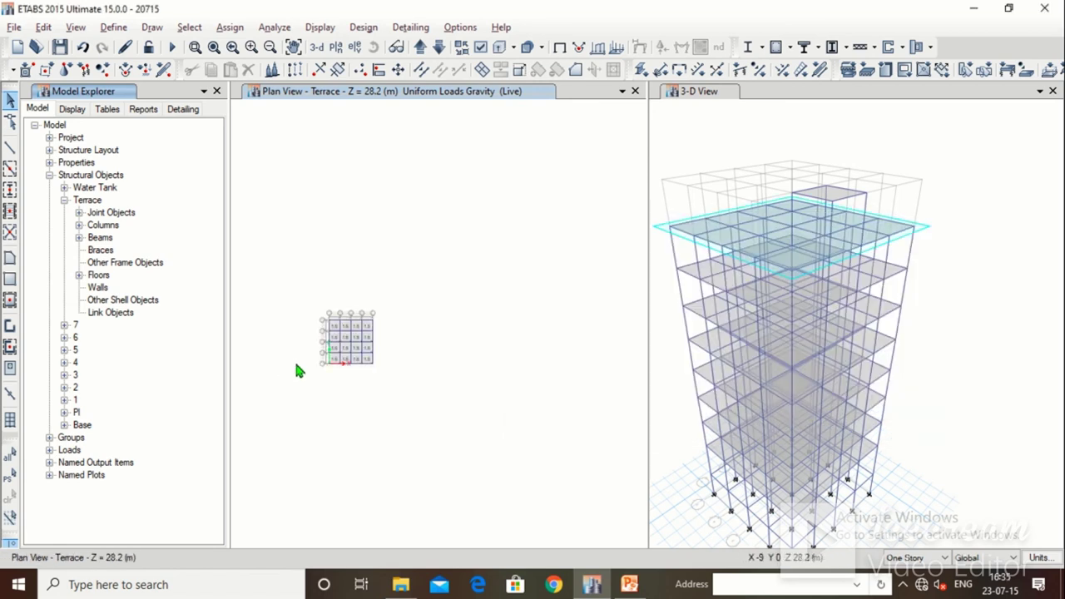
scroll(297, 371, "up", 3)
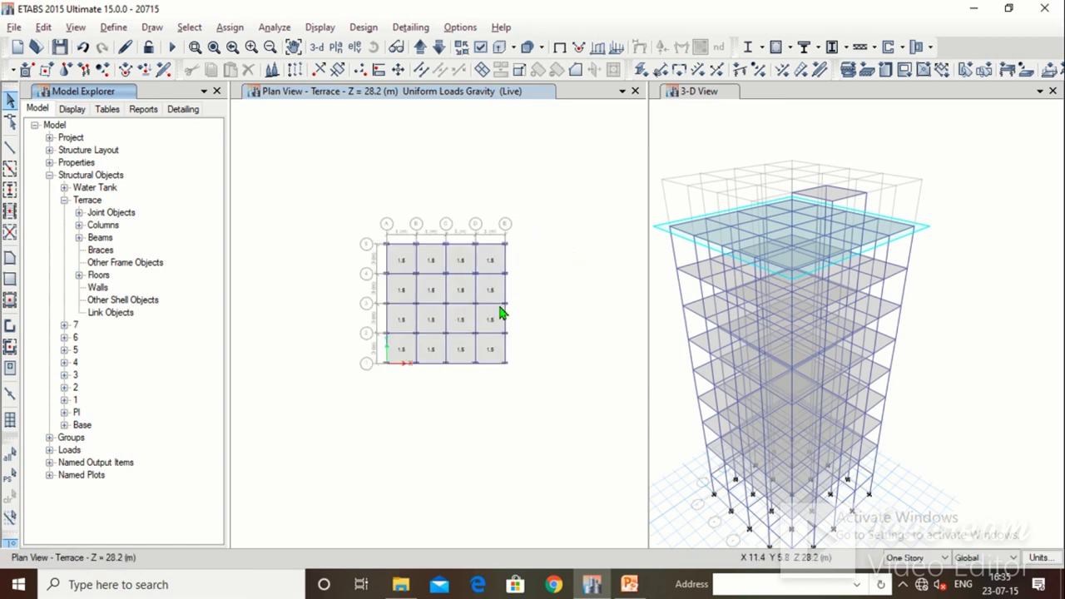
left_click(421, 48)
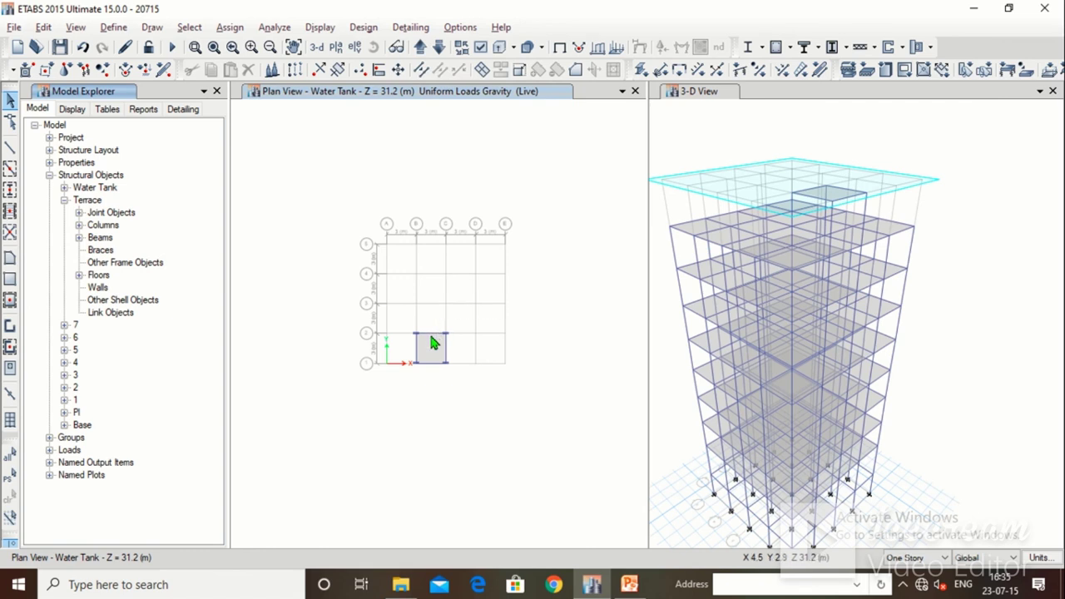
scroll(435, 341, "up", 5)
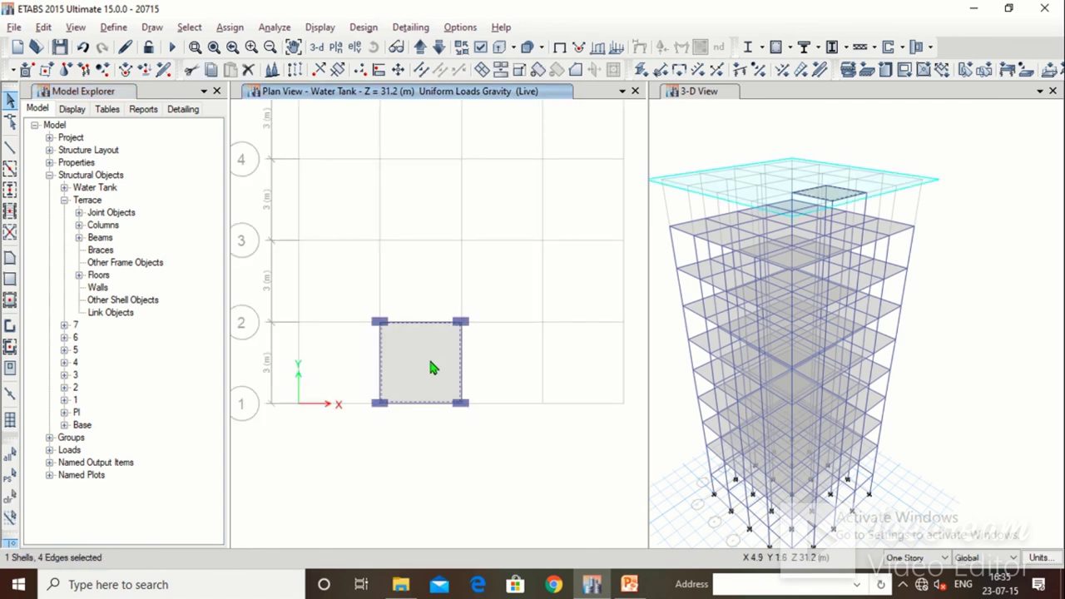
left_click(425, 324)
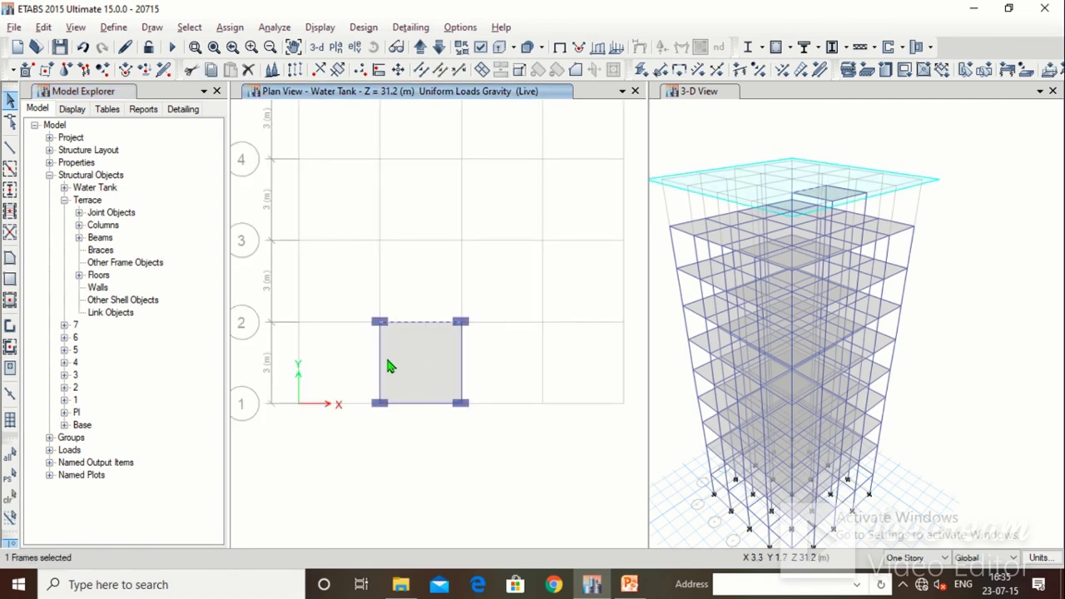
left_click(381, 365)
left_click(463, 366)
left_click(431, 403)
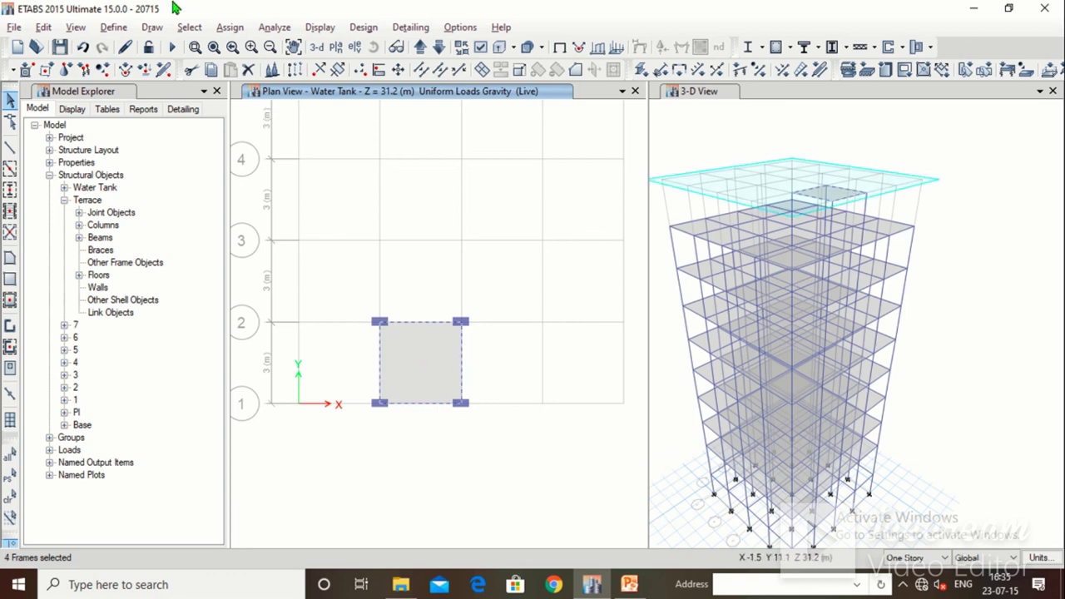
Step: Set up an 11.5 kN/m uniform gravity SIDL load for the selected water tank beams and check slide 10 in PowerPoint
left_click(230, 28)
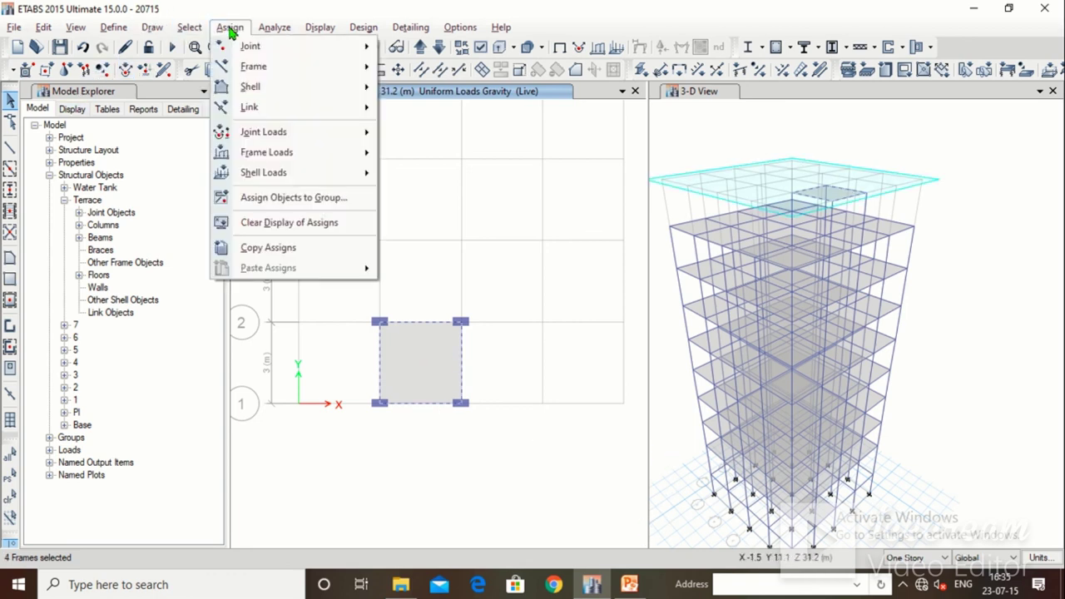
mouse_move(296, 158)
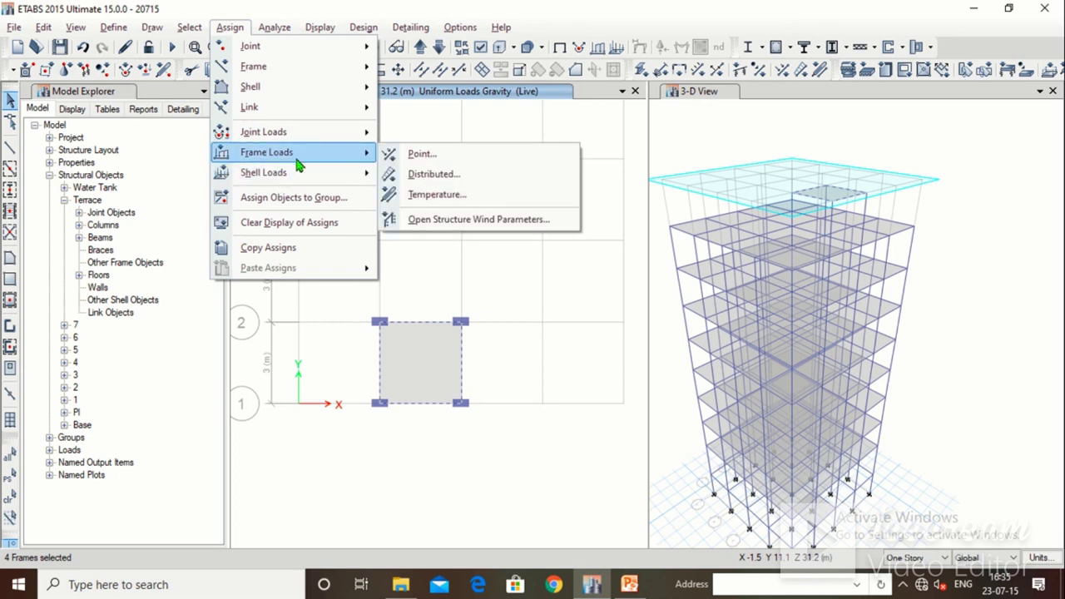
left_click(424, 175)
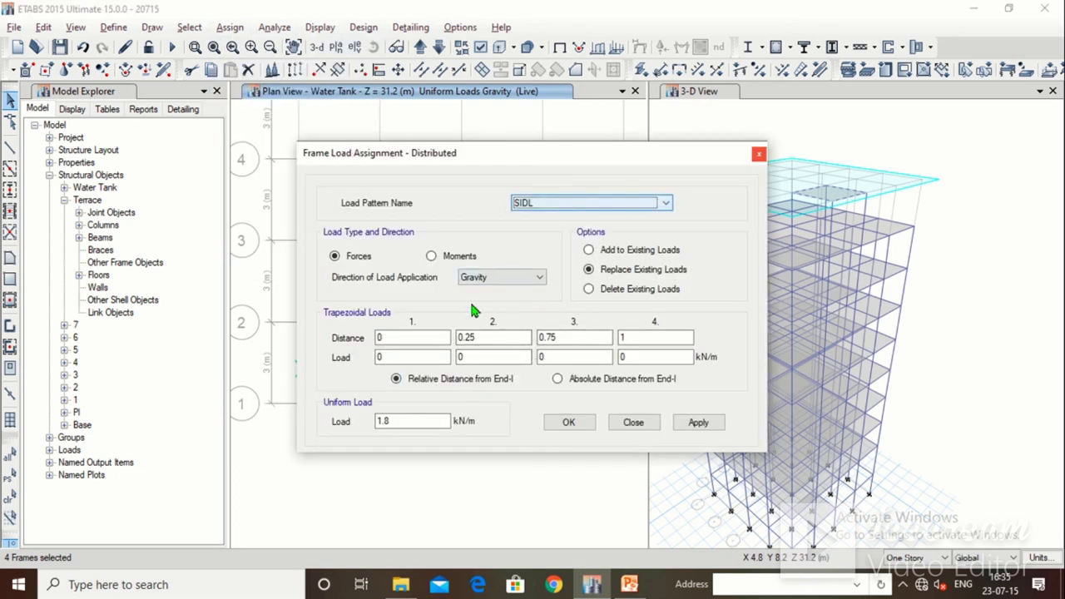
left_click_drag(419, 420, 316, 421)
type("11")
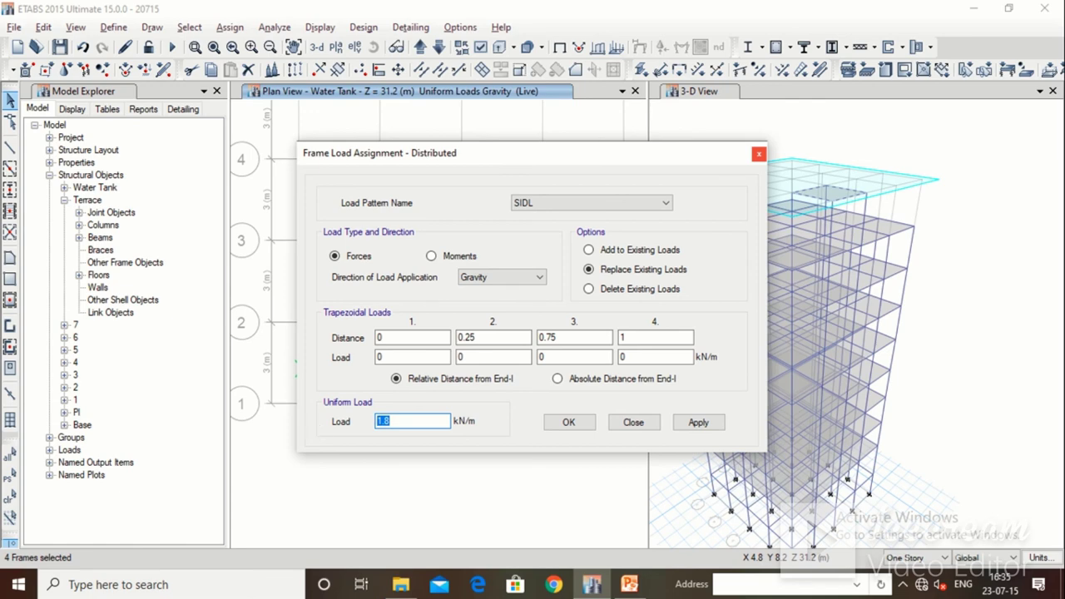
type(".5")
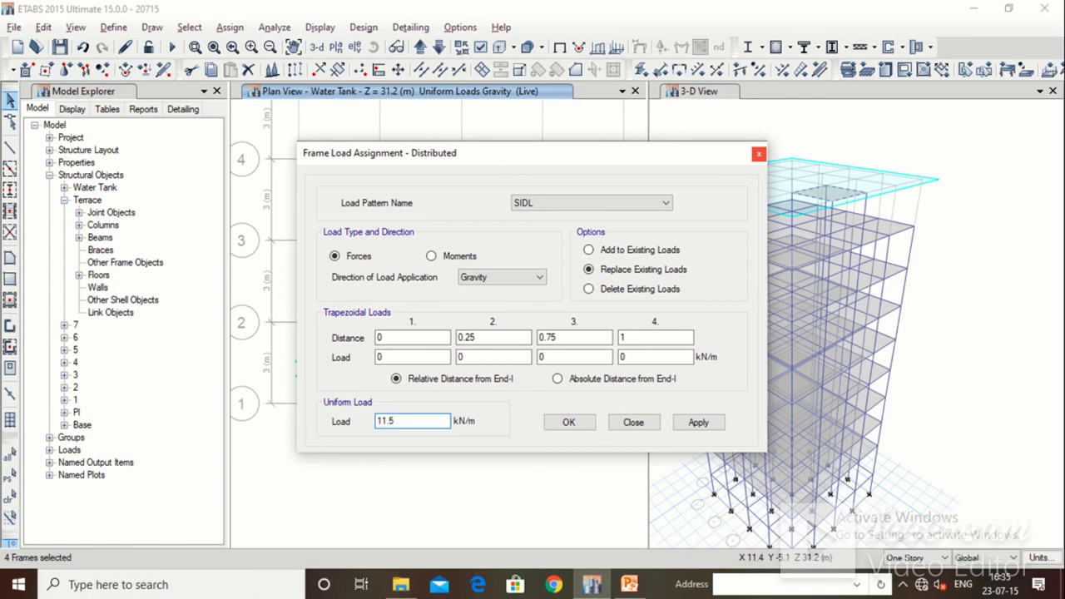
left_click(636, 585)
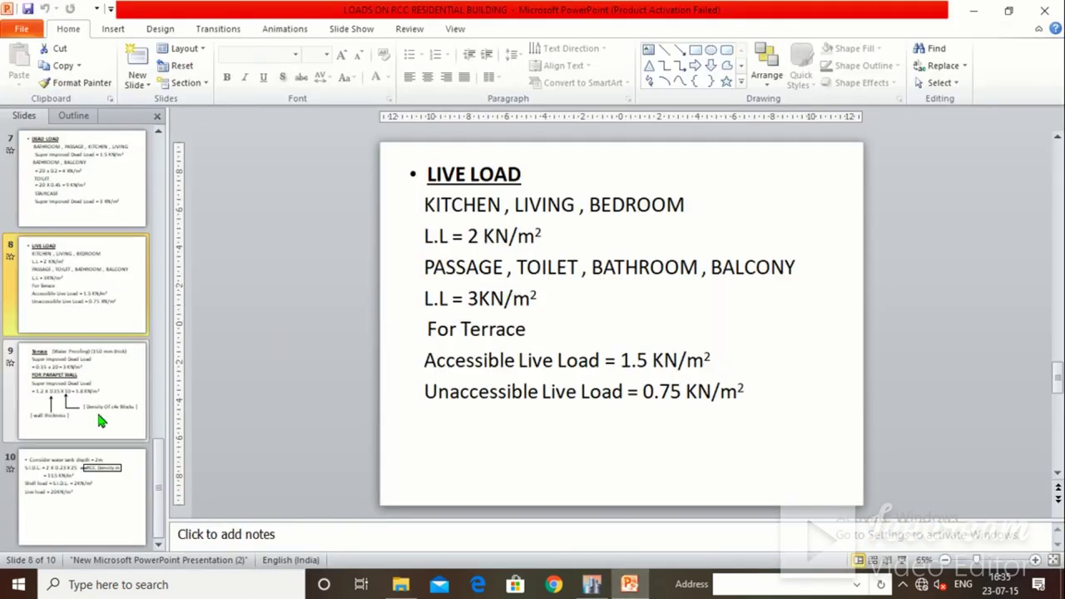
left_click(91, 470)
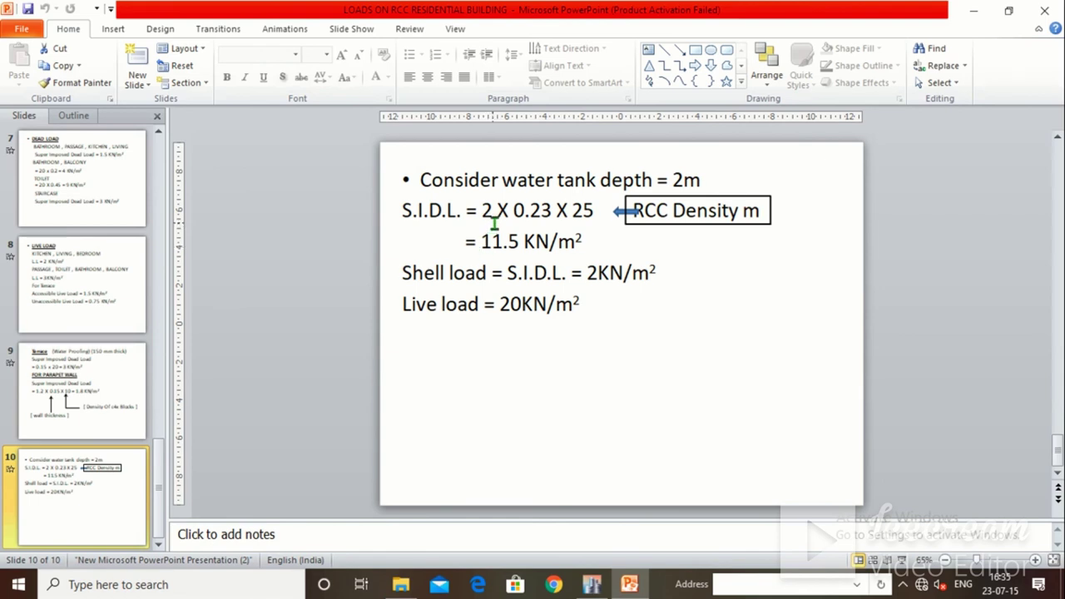